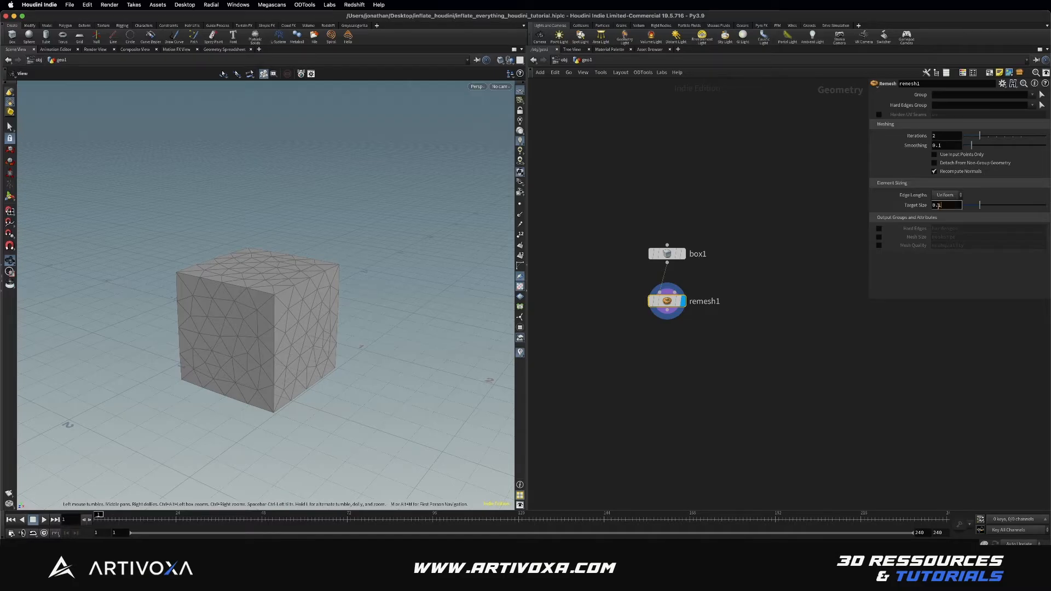
# Set the remesh node's target size to 0.1 and its smoothing to 1
pyautogui.press('Return')
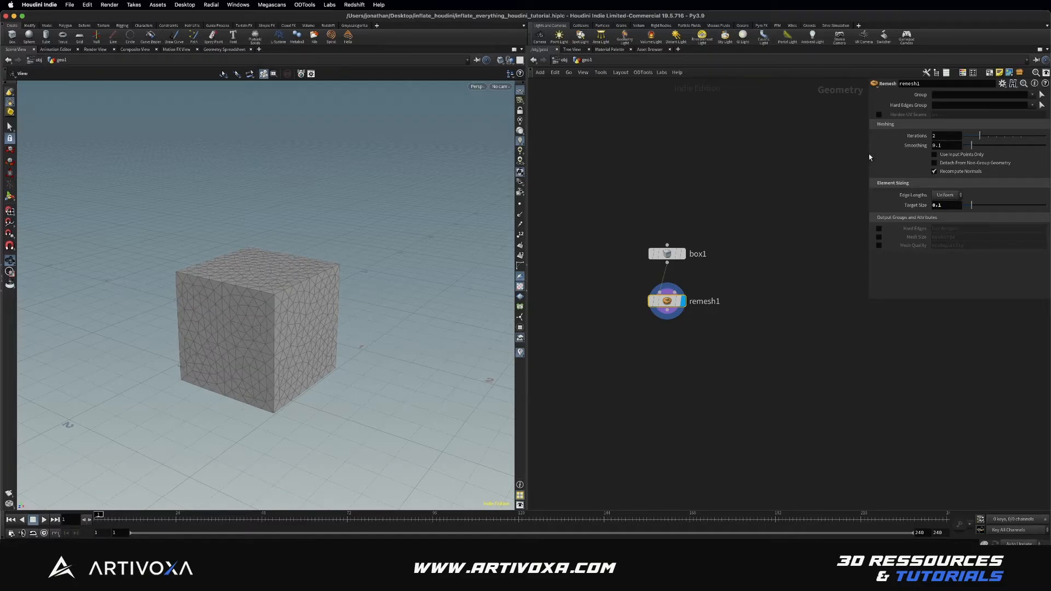
pyautogui.moveTo(868, 153); pyautogui.dragTo(827, 153)
pyautogui.moveTo(936, 145); pyautogui.dragTo(1043, 145)
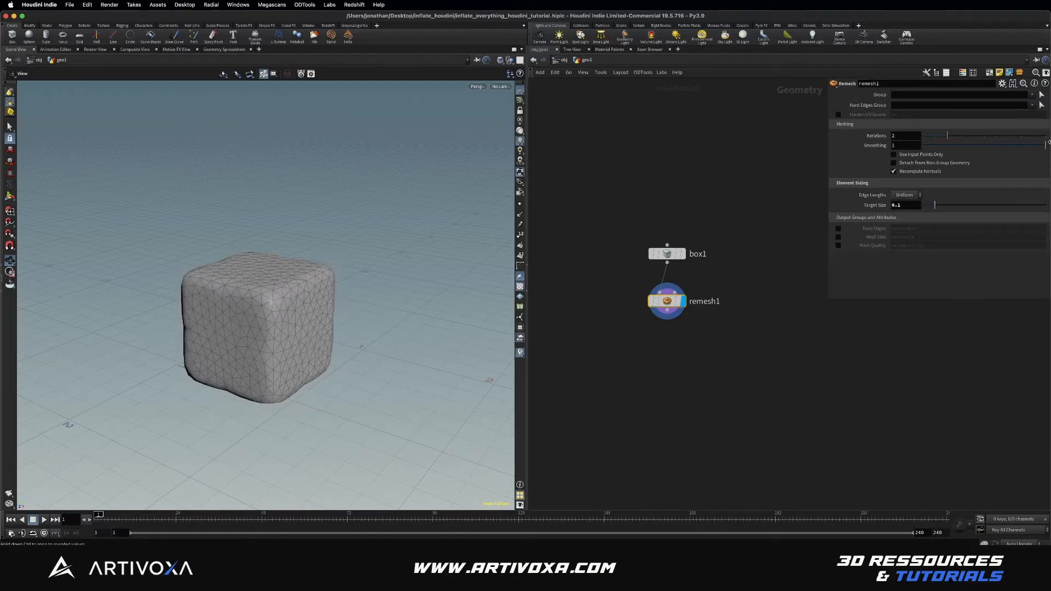
pyautogui.moveTo(270, 294)
pyautogui.mouseDown()
pyautogui.moveTo(268, 270)
pyautogui.moveTo(272, 314)
pyautogui.moveTo(279, 305)
pyautogui.mouseUp()
# Add a second Box node beside the existing box and remesh chain
pyautogui.moveTo(643, 348); pyautogui.dragTo(596, 359, button='middle')
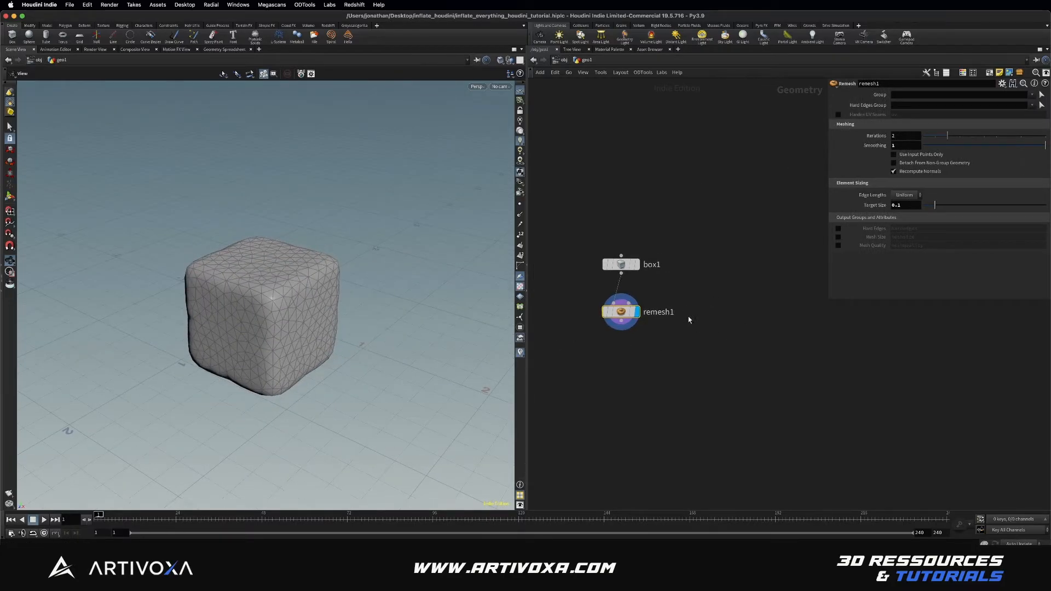
pyautogui.press('Tab')
pyautogui.write('box')
pyautogui.press('Return')
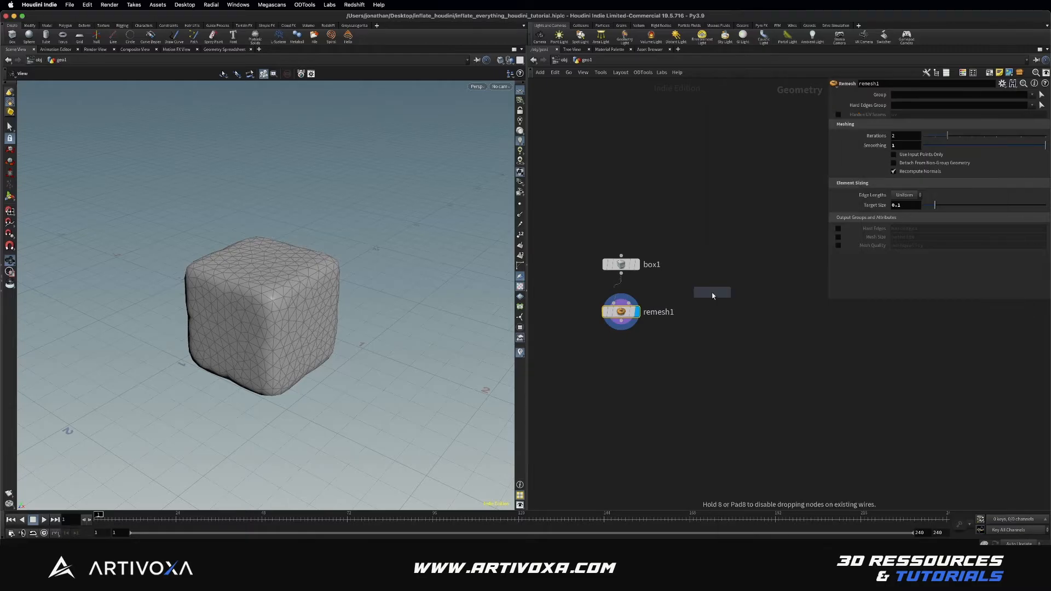
pyautogui.click(751, 264)
pyautogui.scroll(-3, 354, 301)
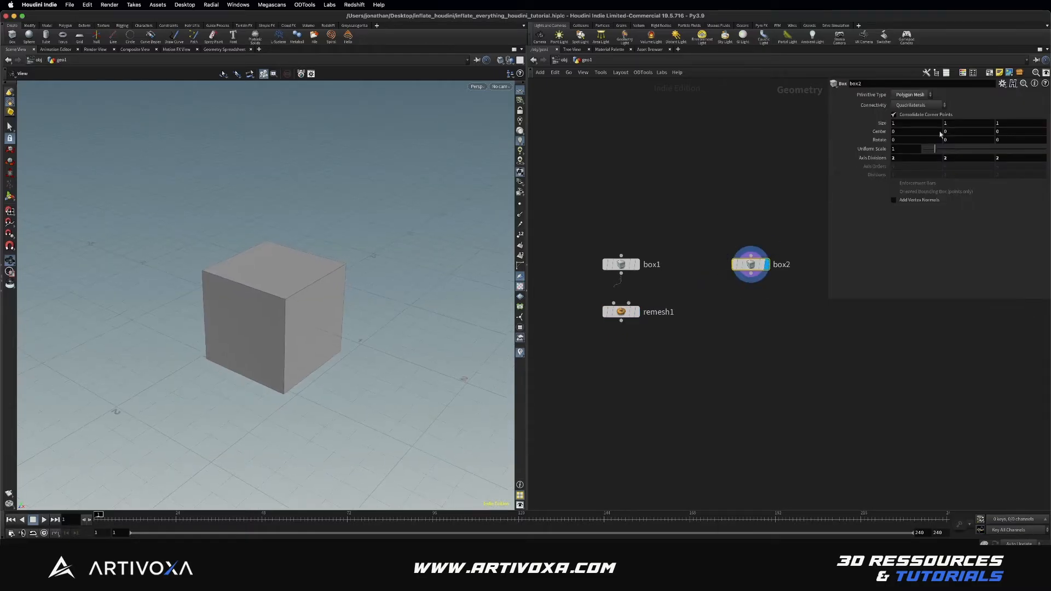
# Set the second box's size to 4 in X, 0.5 in Y and 3 in Z
pyautogui.click(917, 122)
pyautogui.write('3')
pyautogui.click(959, 123)
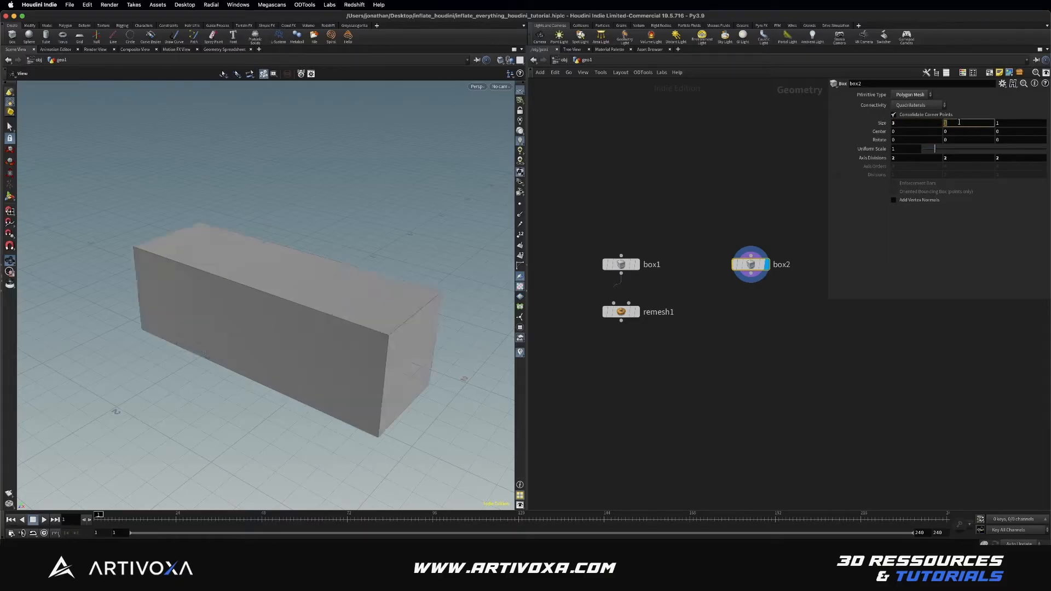
pyautogui.write('0.5')
pyautogui.press('Return')
pyautogui.click(1014, 122)
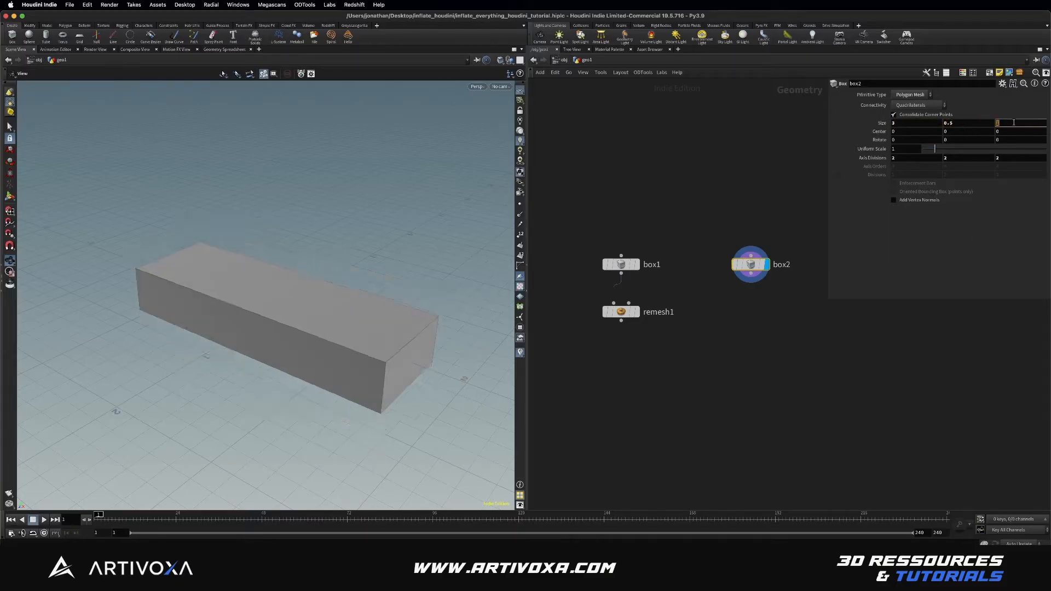
pyautogui.click(930, 123)
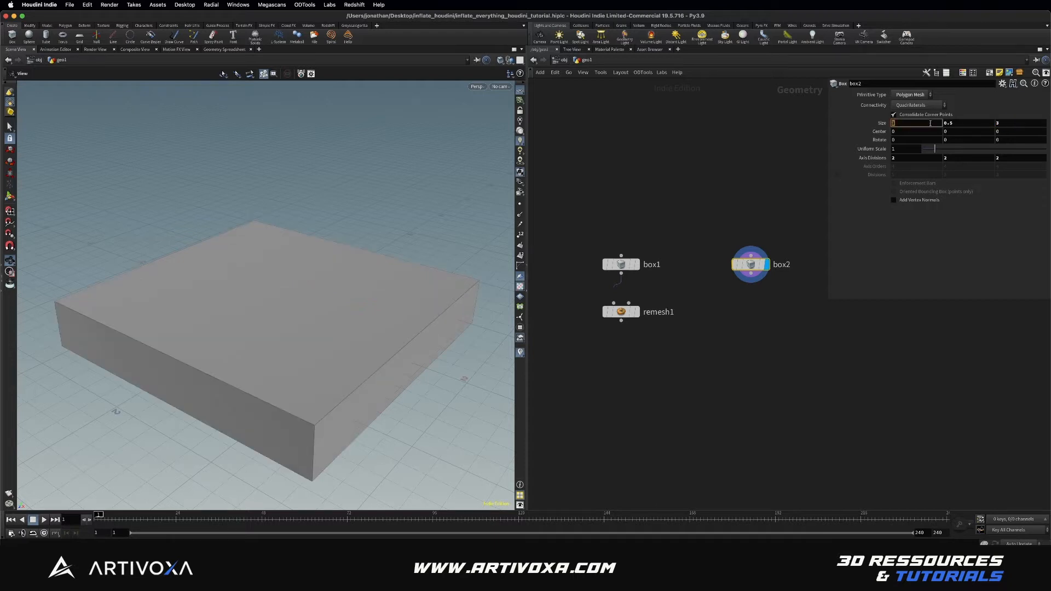
pyautogui.press('Return')
pyautogui.scroll(-3, 333, 287)
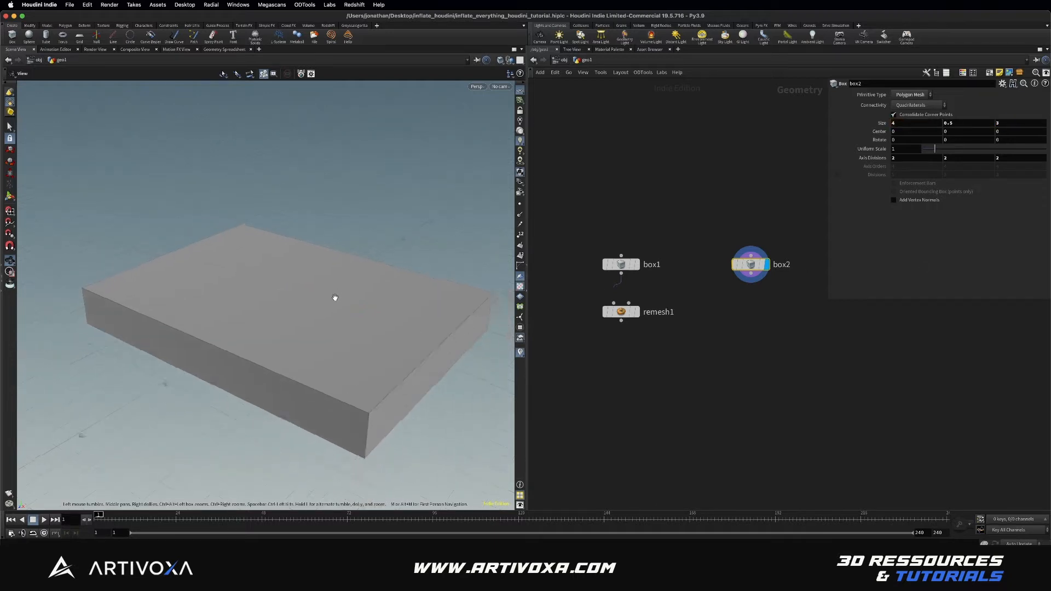
pyautogui.moveTo(332, 297); pyautogui.dragTo(342, 264)
# Add an IsoOffset node directly beneath the second box, connect it to the box and display it
pyautogui.press('Tab')
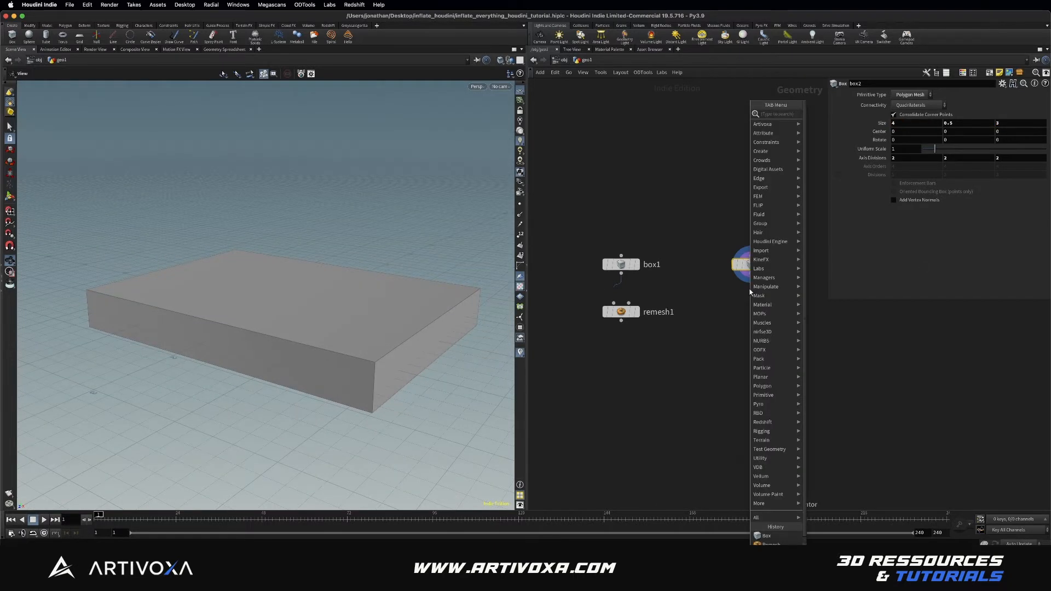
pyautogui.write('isoof')
pyautogui.press('Return')
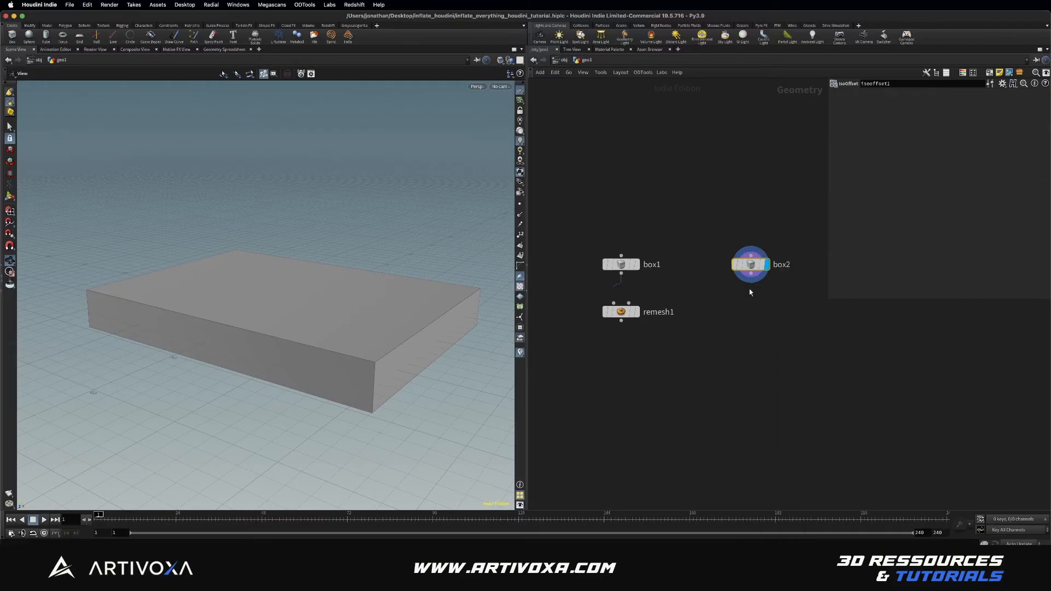
pyautogui.click(750, 292)
pyautogui.moveTo(750, 294); pyautogui.dragTo(751, 310)
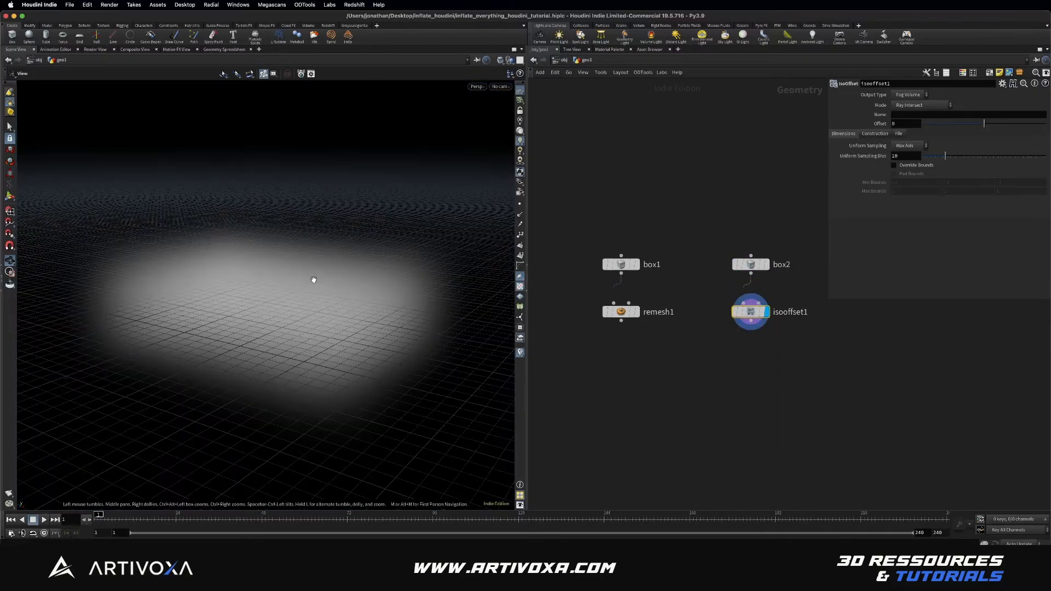
# Set the IsoOffset node's uniform sampling divisions to 50
pyautogui.moveTo(337, 338); pyautogui.dragTo(530, 294)
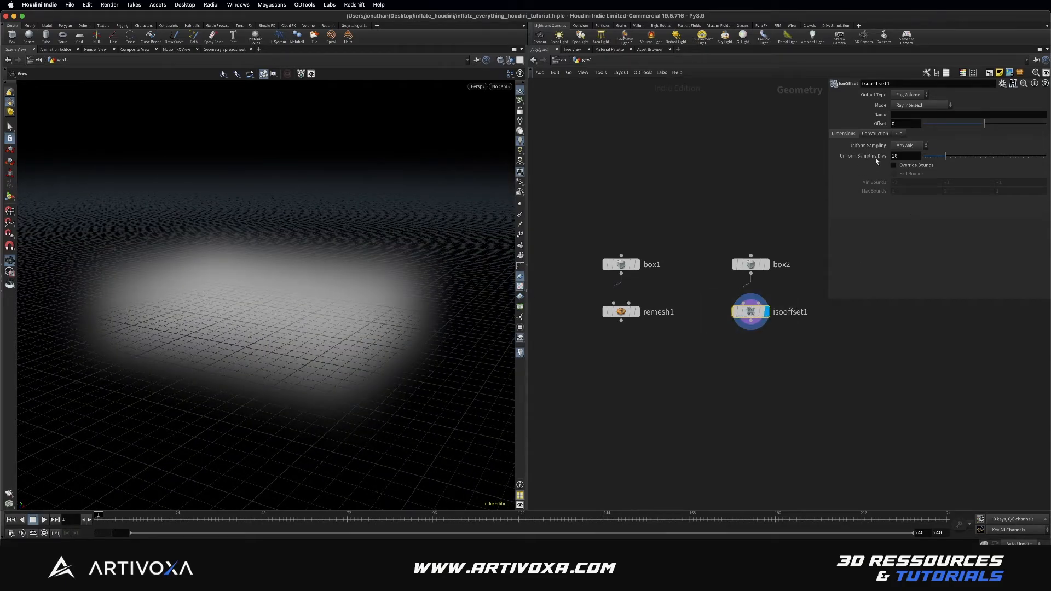
pyautogui.moveTo(945, 157); pyautogui.dragTo(1046, 158)
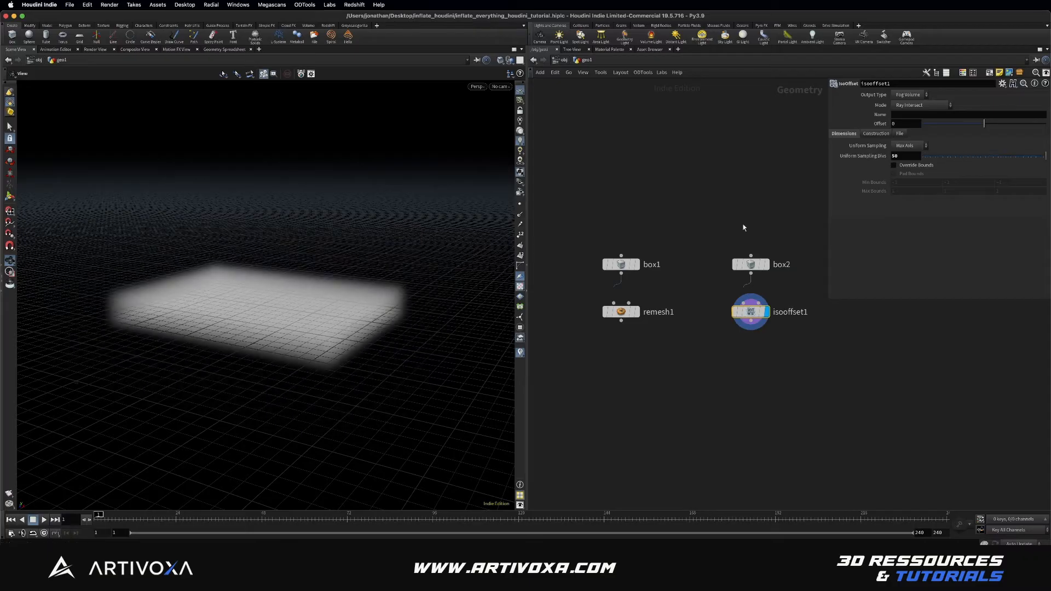
pyautogui.moveTo(352, 324); pyautogui.dragTo(252, 277)
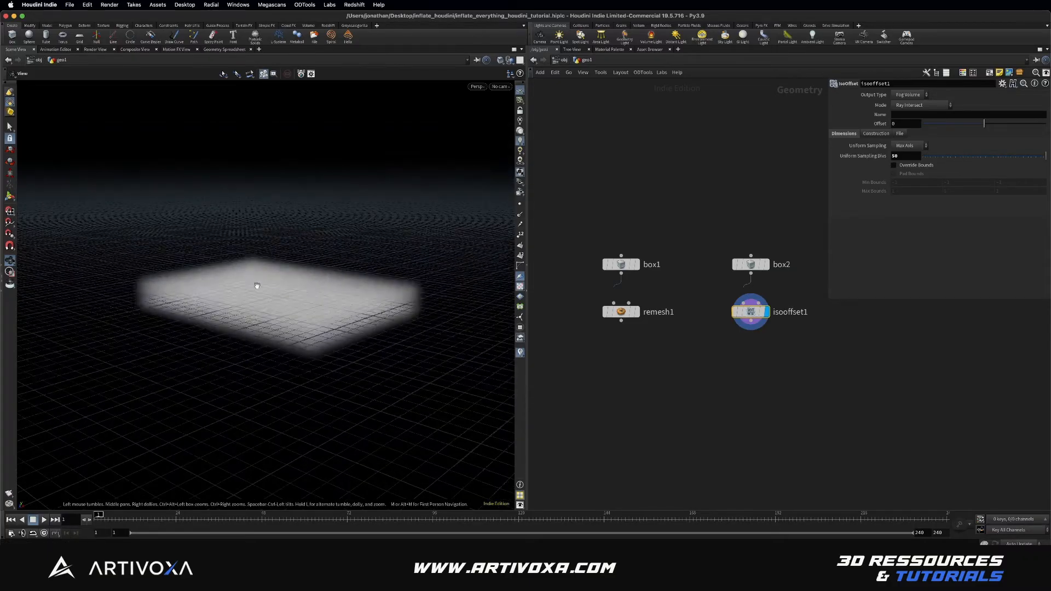
# Add and display a Scatter node after the IsoOffset node, with its force total count set to 10
pyautogui.press('Tab')
pyautogui.write('sc')
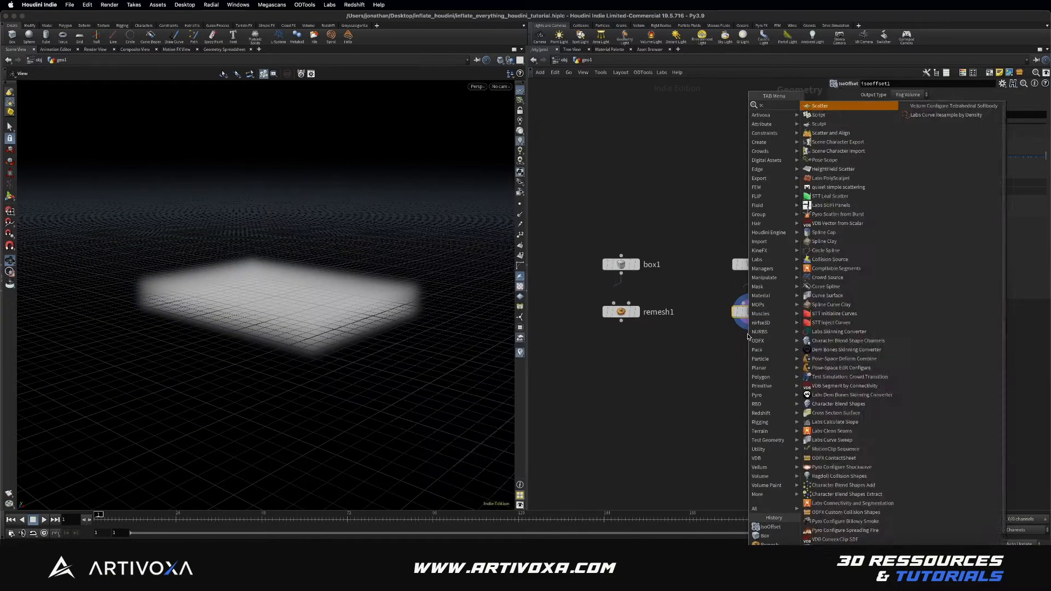
pyautogui.write('atter')
pyautogui.press('Return')
pyautogui.click(749, 353)
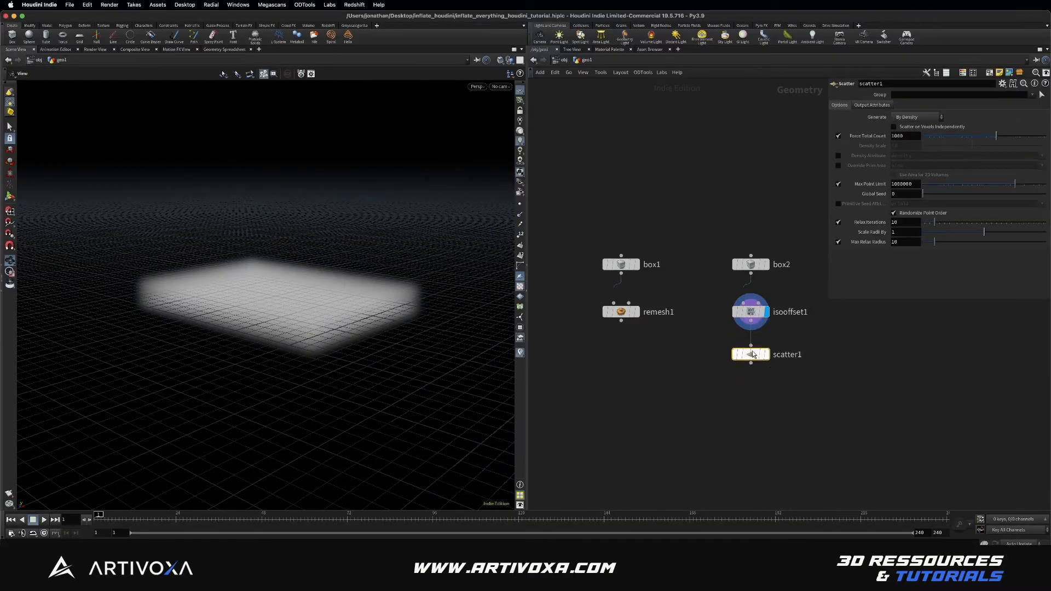
pyautogui.click(766, 355)
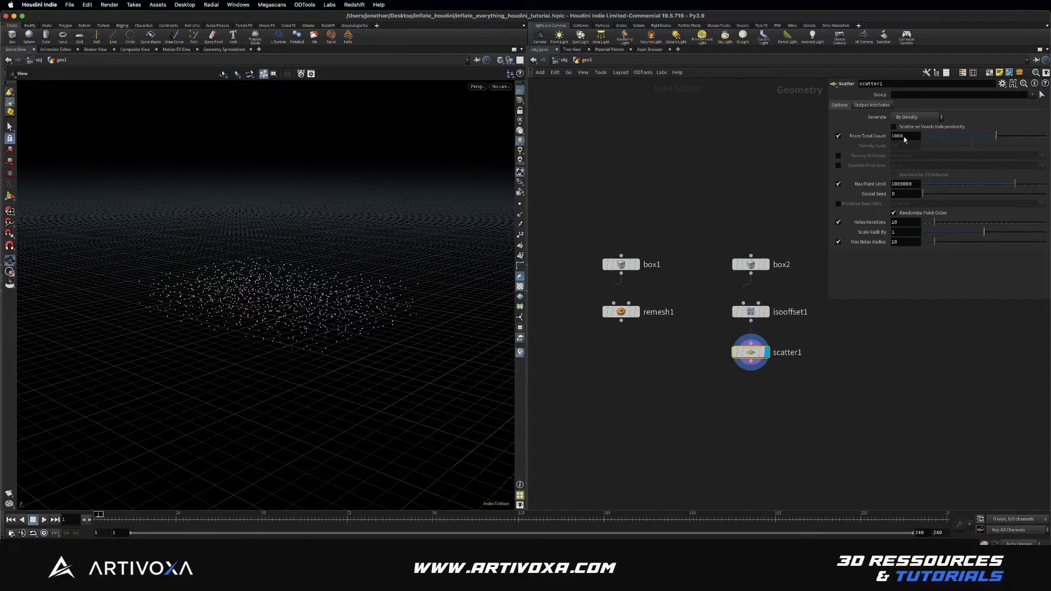
pyautogui.click(909, 135)
pyautogui.press('Return')
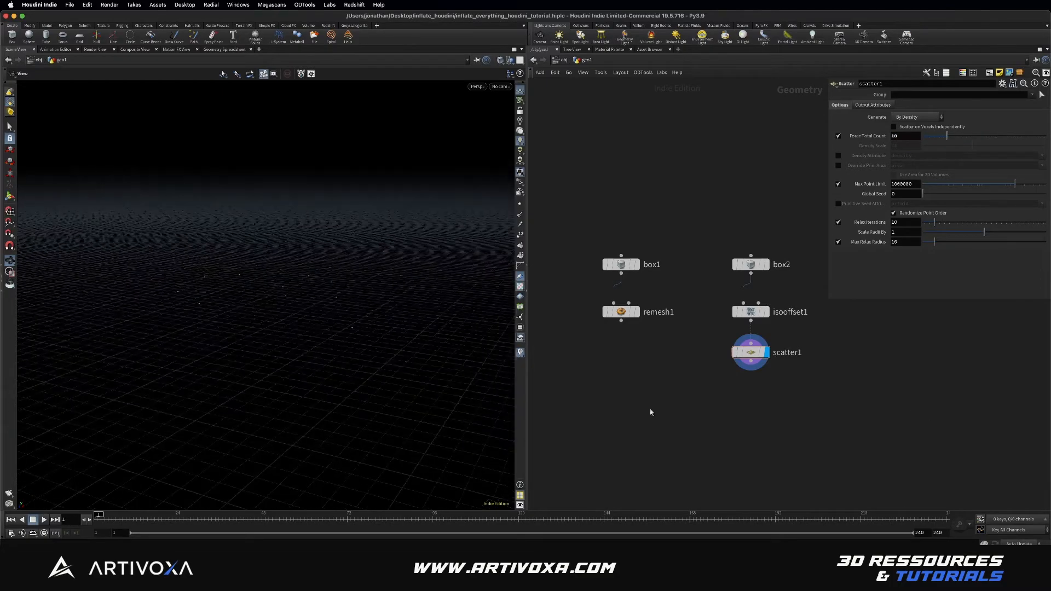
# Add a Copy to Points node below the remesh node and preview the remeshed box and the scattered points
pyautogui.press('Tab')
pyautogui.write('copy to')
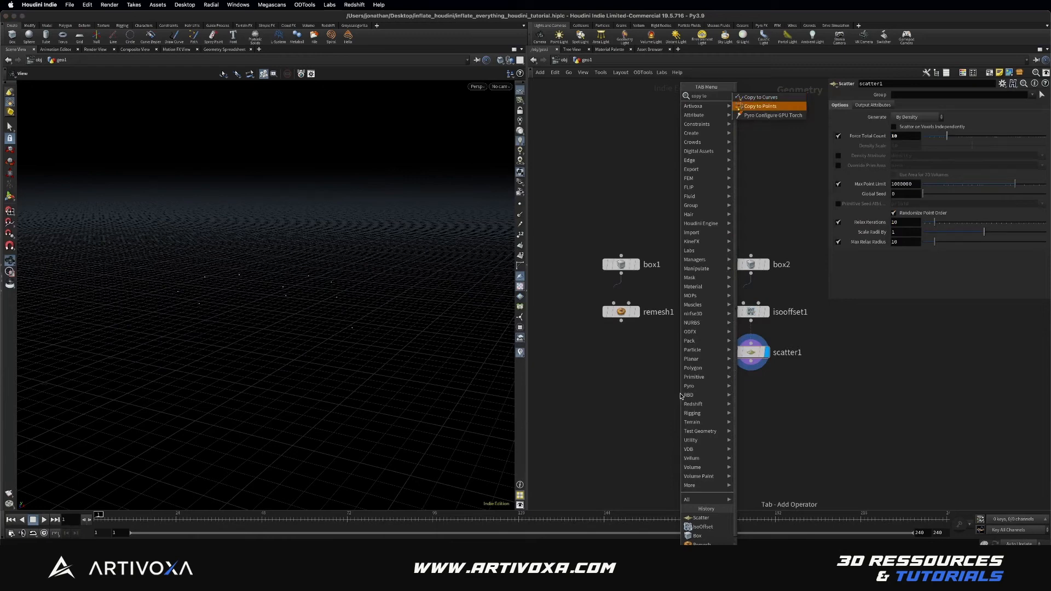
pyautogui.press('Return')
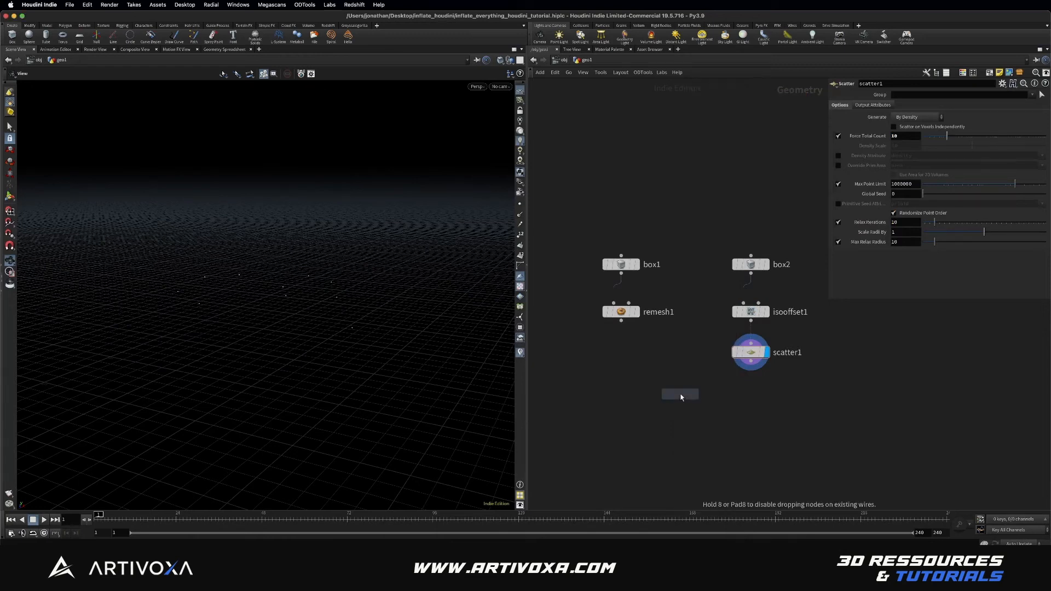
pyautogui.click(637, 312)
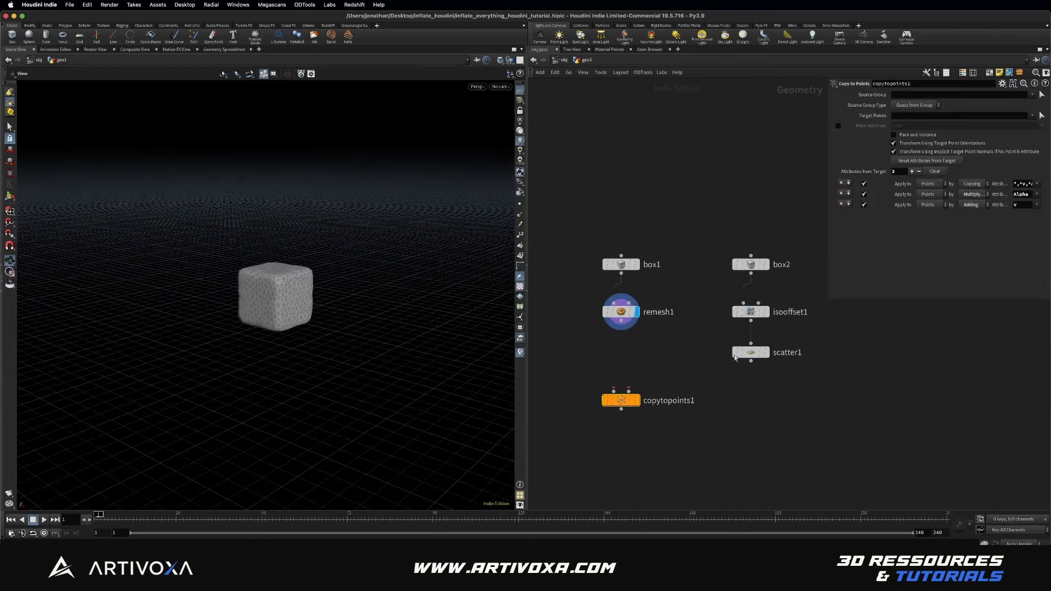
pyautogui.click(767, 352)
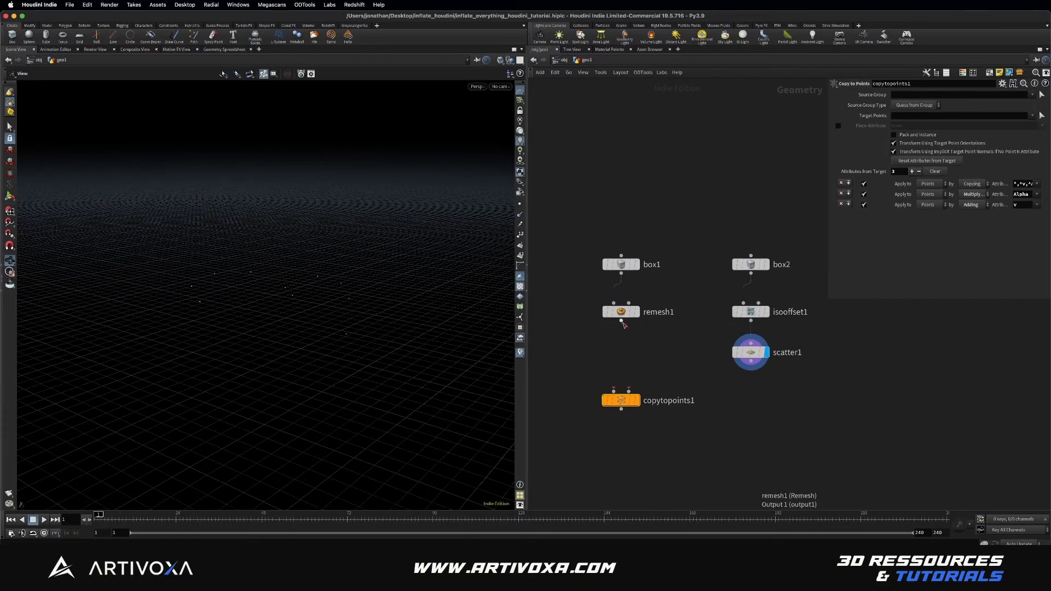
# Connect the remesh node to the Copy to Points node's first input and the scatter node to its second, and display the copies
pyautogui.moveTo(621, 321); pyautogui.dragTo(621, 414)
pyautogui.moveTo(750, 361); pyautogui.dragTo(629, 404)
pyautogui.click(638, 414)
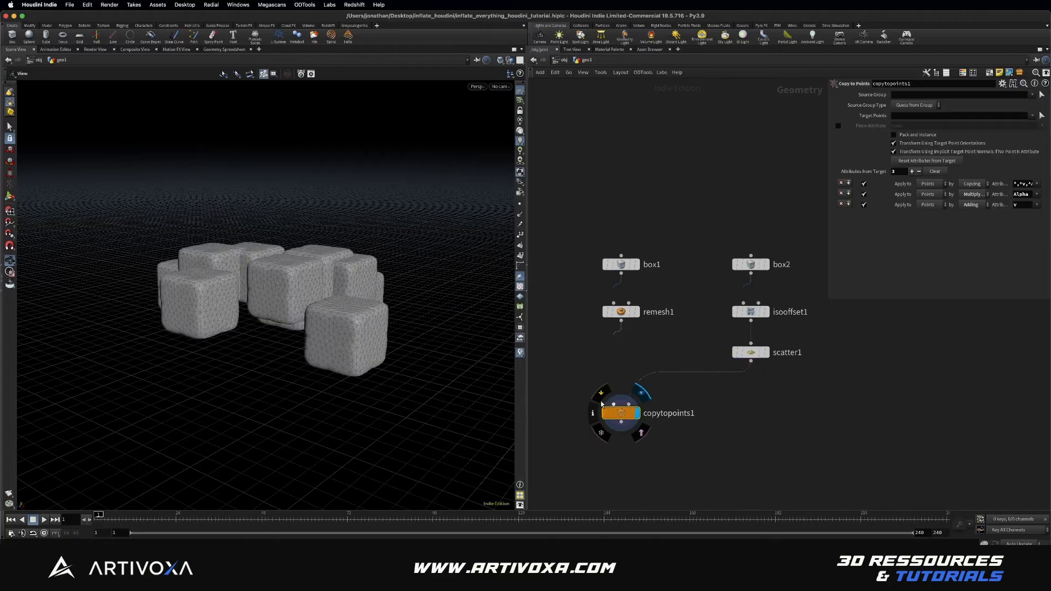
pyautogui.moveTo(333, 305)
pyautogui.mouseDown()
pyautogui.moveTo(342, 293)
pyautogui.moveTo(399, 297)
pyautogui.moveTo(339, 308)
pyautogui.mouseUp()
# Insert an Attribute Randomize node between the scatter and Copy to Points nodes
pyautogui.moveTo(710, 407); pyautogui.dragTo(712, 395, button='middle')
pyautogui.press('Tab')
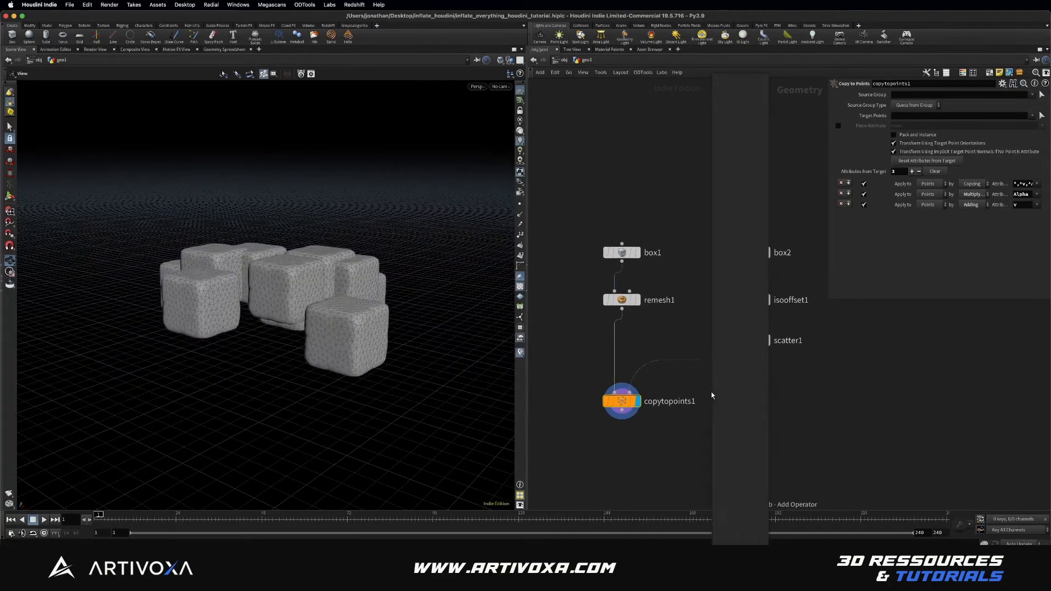
pyautogui.write('attrand')
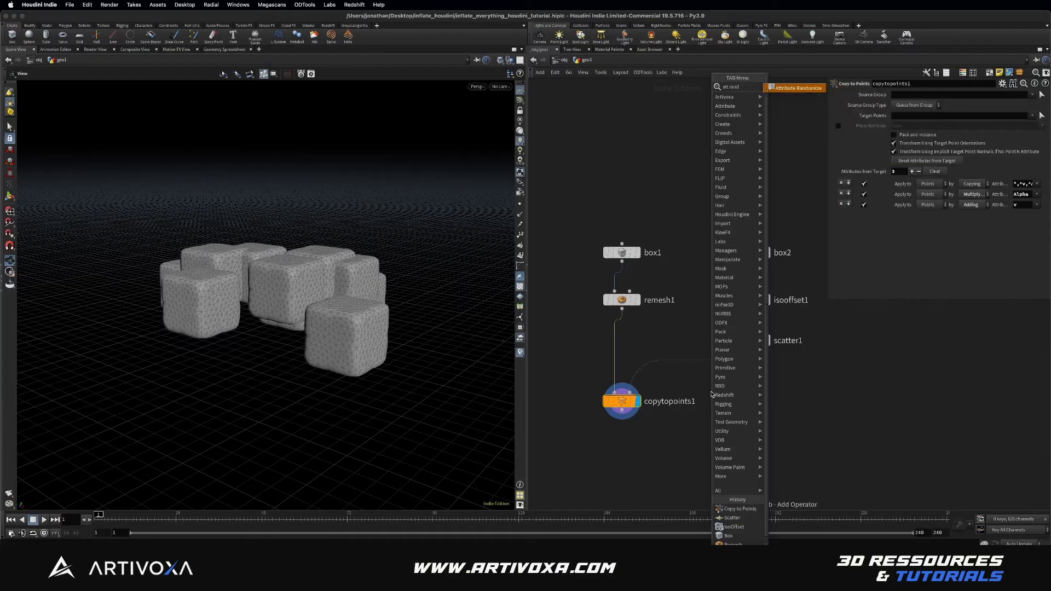
pyautogui.press('Return')
pyautogui.click(712, 393)
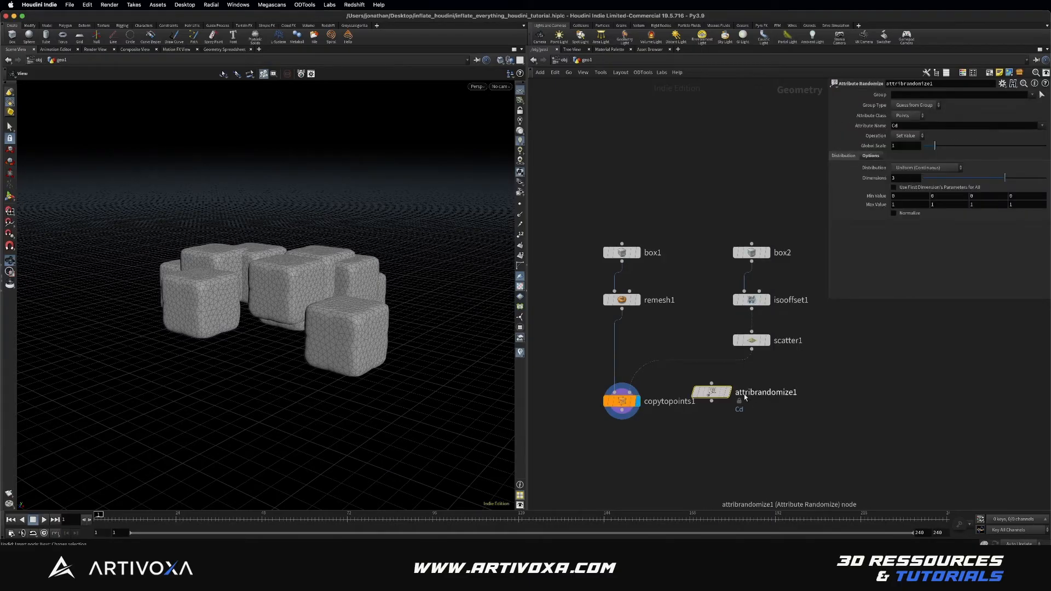
pyautogui.moveTo(715, 399); pyautogui.dragTo(735, 390)
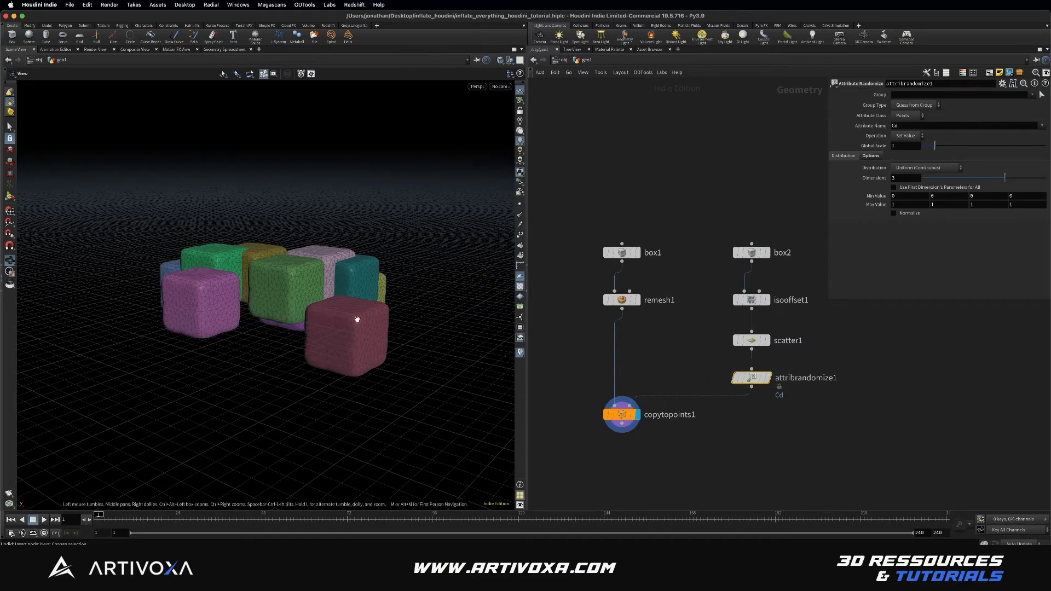
pyautogui.moveTo(357, 317); pyautogui.dragTo(365, 306)
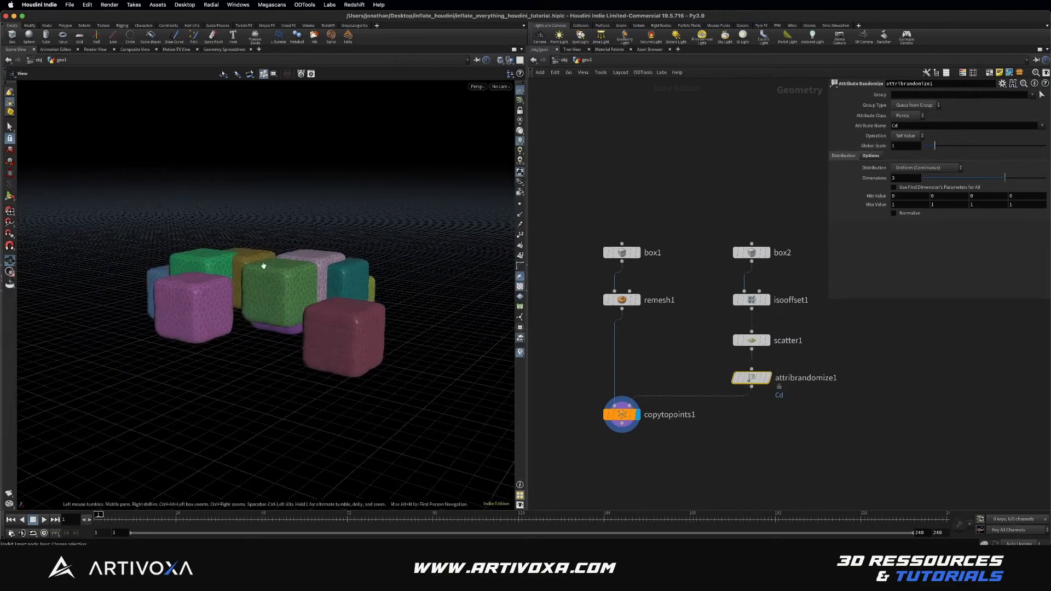
# Make the Attribute Randomize node vary pscale in 1 dimension, from a minimum of 0.6 to a maximum of 1.6
pyautogui.click(913, 127)
pyautogui.write('pscale')
pyautogui.press('Return')
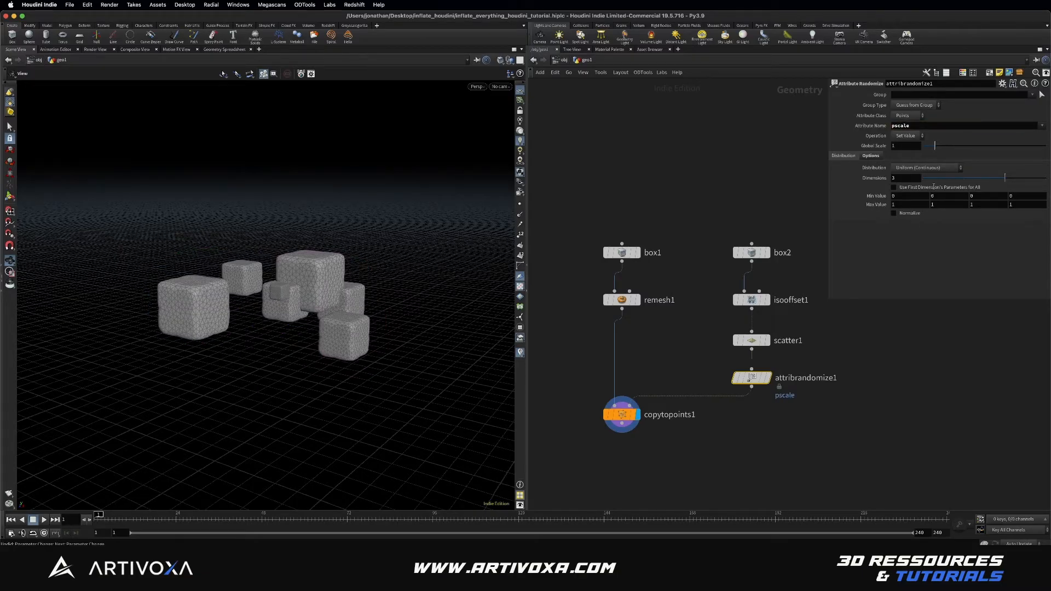
pyautogui.moveTo(939, 178); pyautogui.dragTo(902, 186)
pyautogui.moveTo(876, 189); pyautogui.dragTo(936, 192, button='middle')
pyautogui.moveTo(446, 300); pyautogui.dragTo(400, 328)
pyautogui.moveTo(400, 328); pyautogui.dragTo(392, 335)
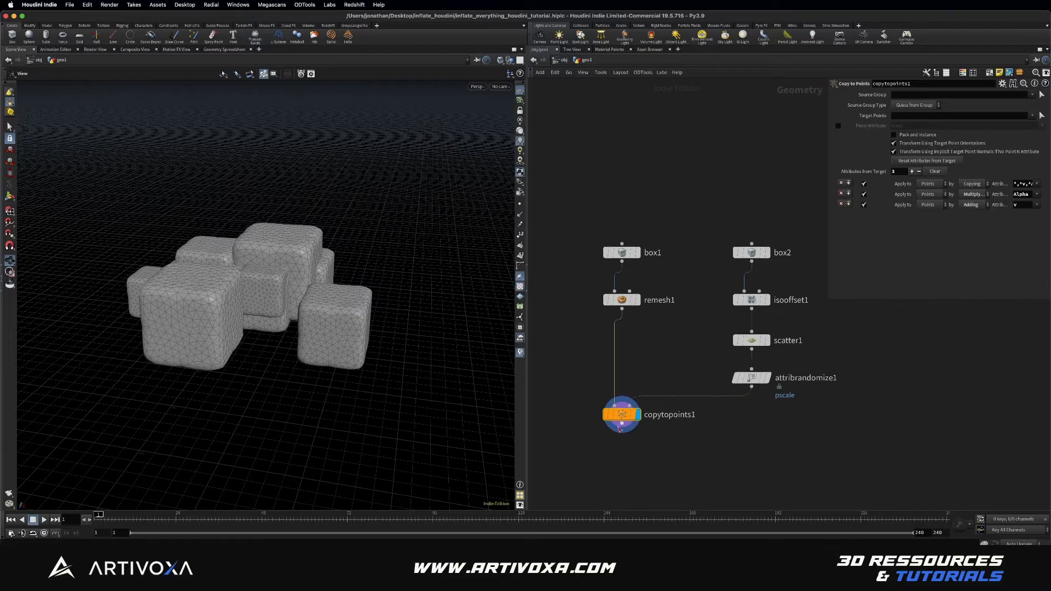
# Set the scatter node's global seed to about 1.4 to rearrange the copied cubes
pyautogui.click(752, 340)
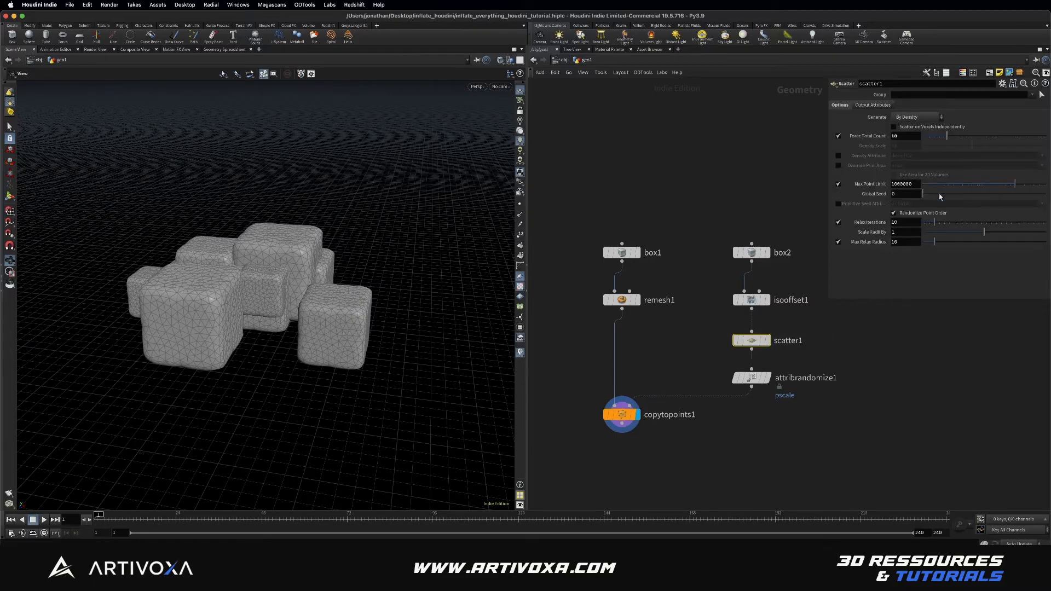
pyautogui.moveTo(927, 195); pyautogui.dragTo(940, 194)
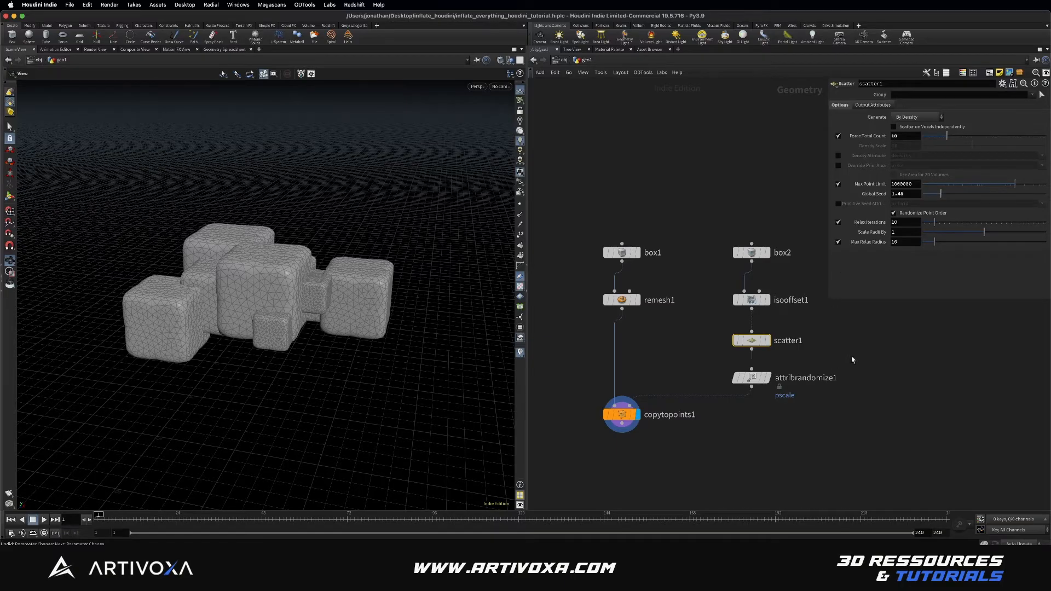
# Set the Attribute Randomize node's global seed to about 4.52 to redistribute the cube sizes
pyautogui.click(752, 378)
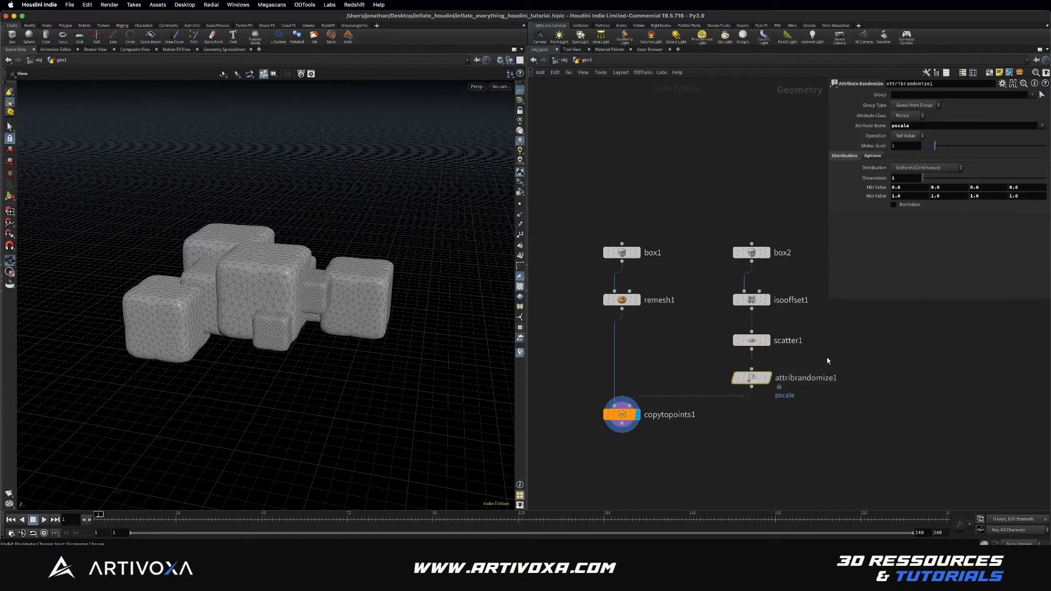
pyautogui.click(872, 155)
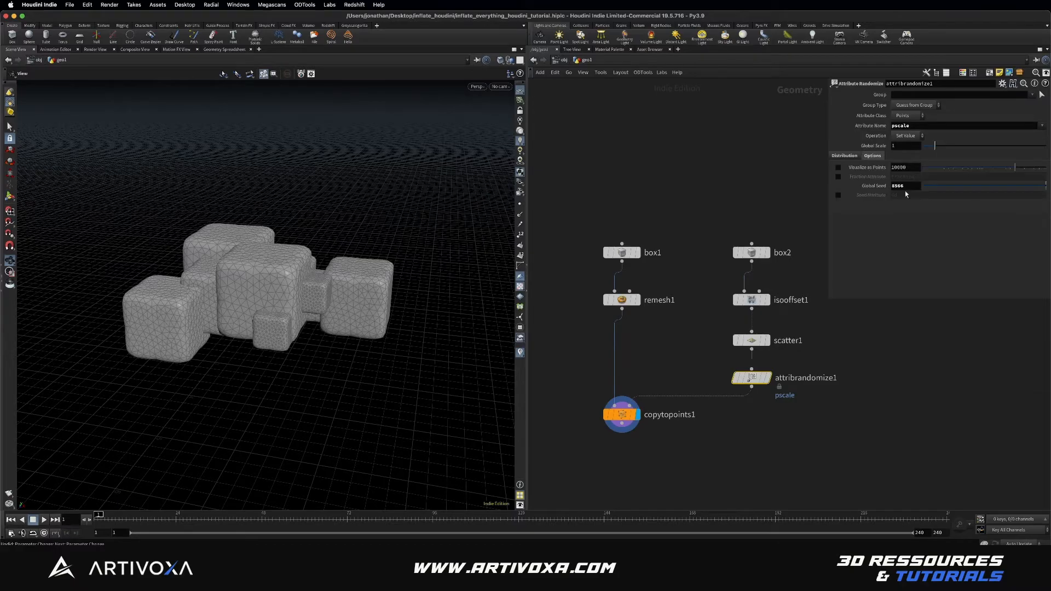
pyautogui.moveTo(924, 186); pyautogui.dragTo(978, 189)
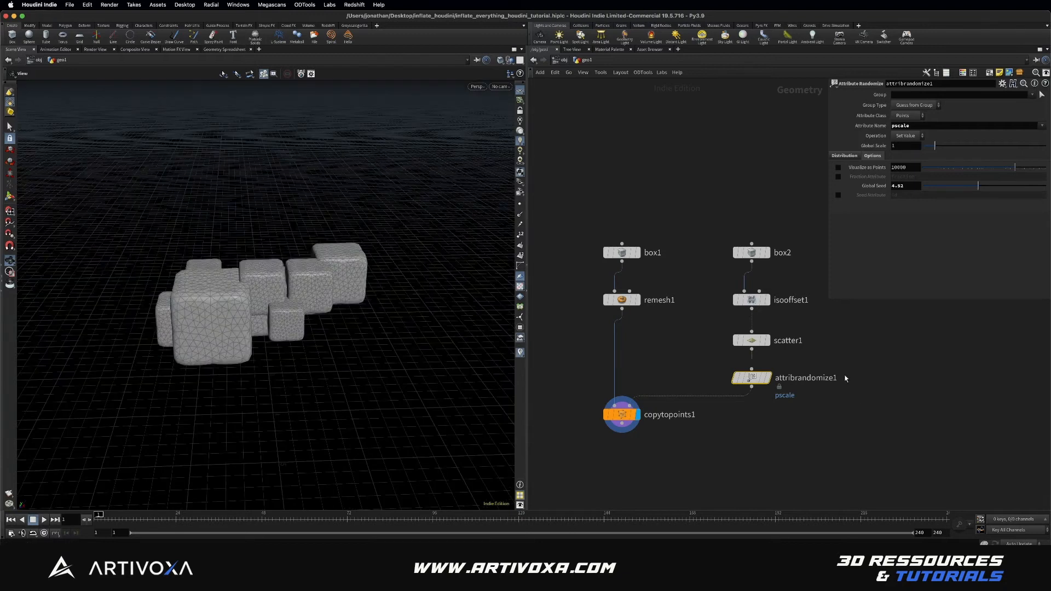
pyautogui.moveTo(298, 324); pyautogui.dragTo(241, 272)
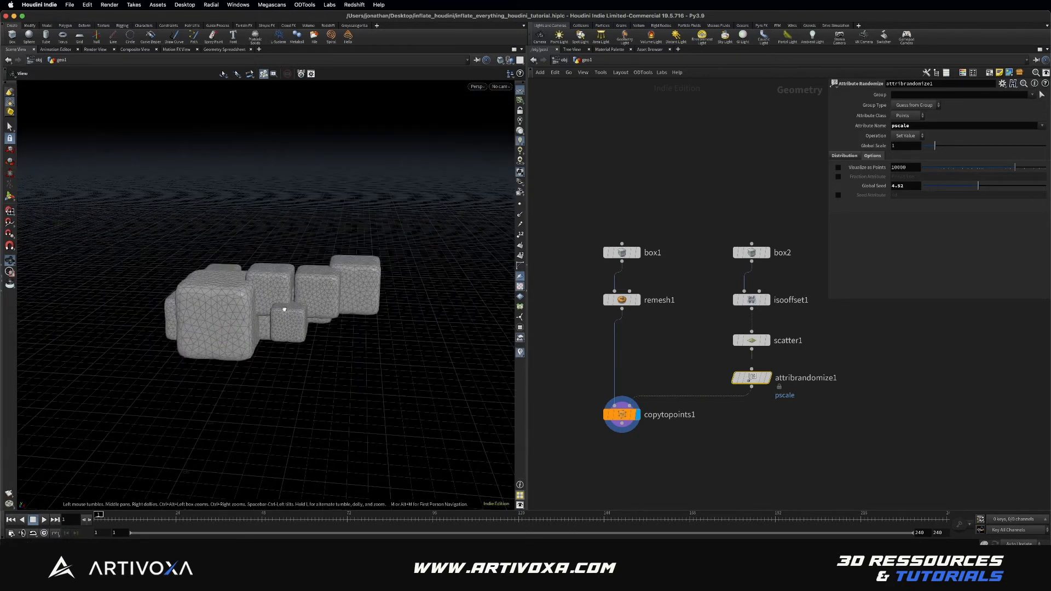
# Add a Normal node after the Copy to Points node and display its output
pyautogui.moveTo(626, 467); pyautogui.dragTo(620, 432, button='middle')
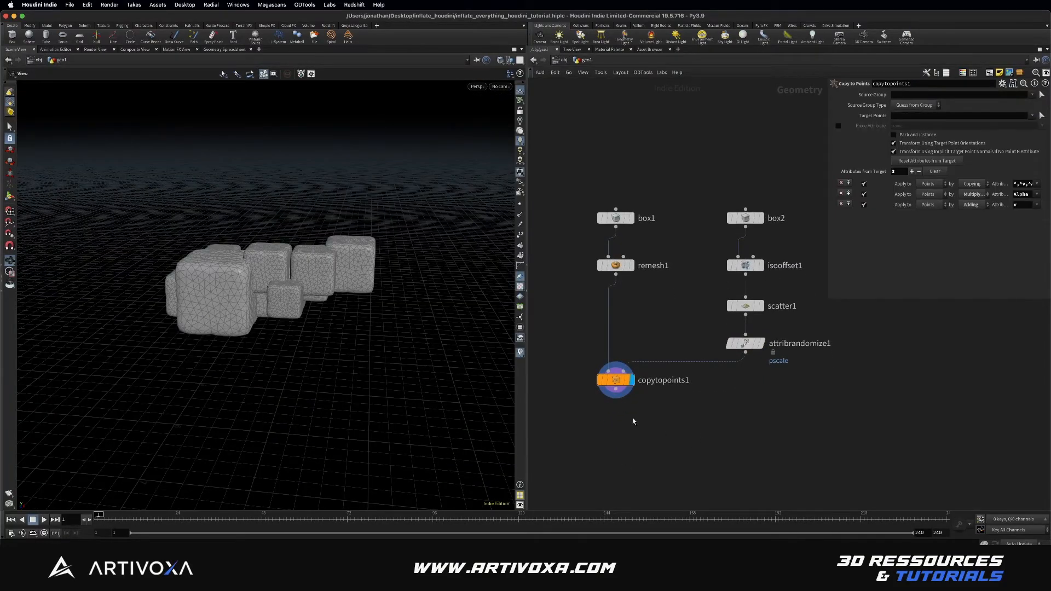
pyautogui.press('Tab')
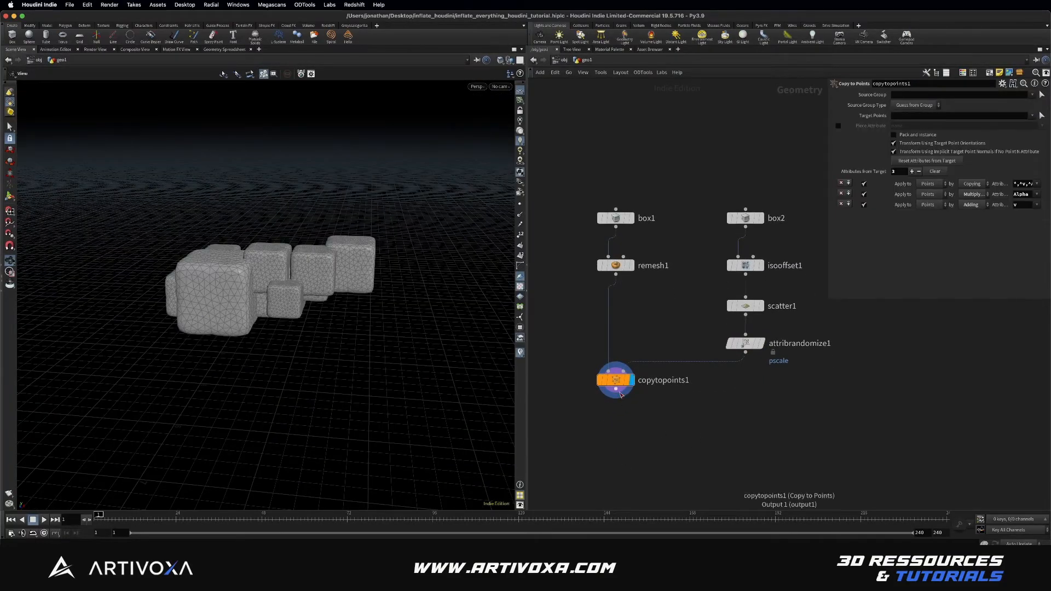
pyautogui.write('normal')
pyautogui.press('Return')
pyautogui.click(614, 414)
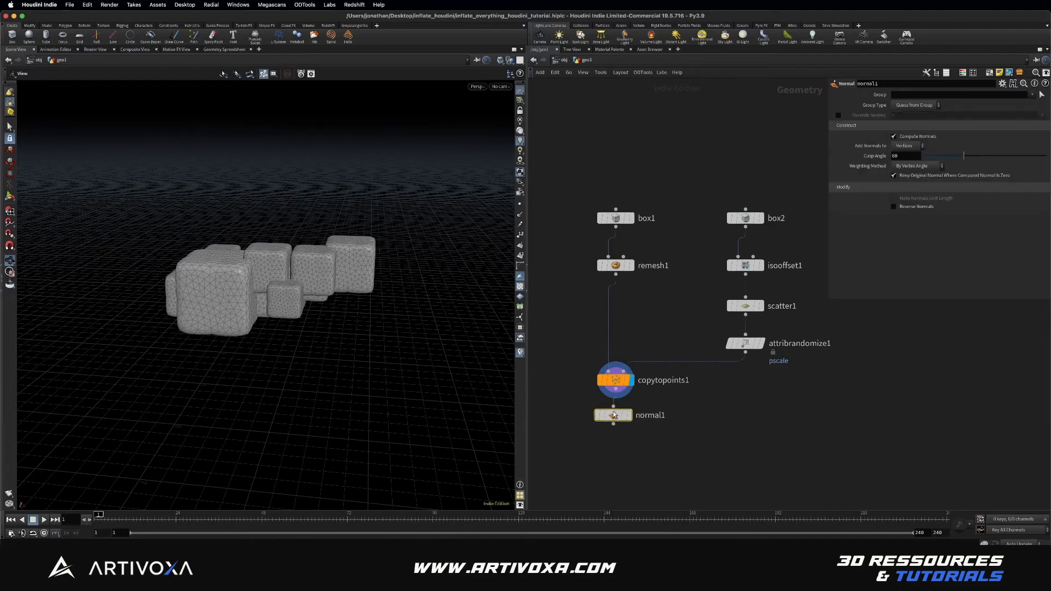
pyautogui.click(629, 416)
# Append a UV Unwrap node to the Normal node, display it, and check the UV layout before returning to the perspective view
pyautogui.moveTo(660, 438); pyautogui.dragTo(654, 404, button='middle')
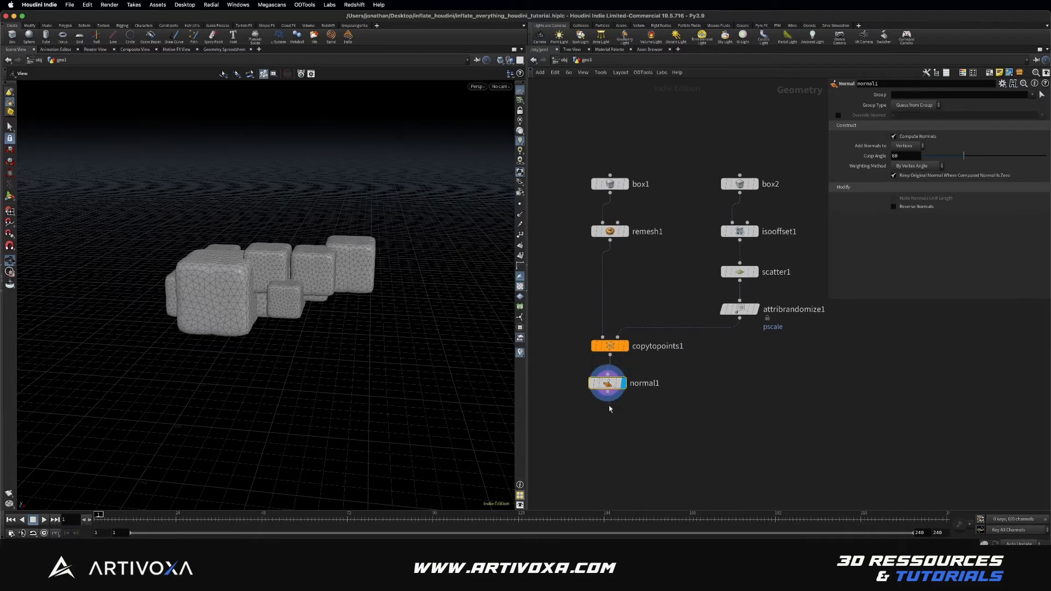
pyautogui.press('Tab')
pyautogui.write('uvun')
pyautogui.press('Return')
pyautogui.click(610, 409)
pyautogui.moveTo(609, 409); pyautogui.dragTo(609, 420)
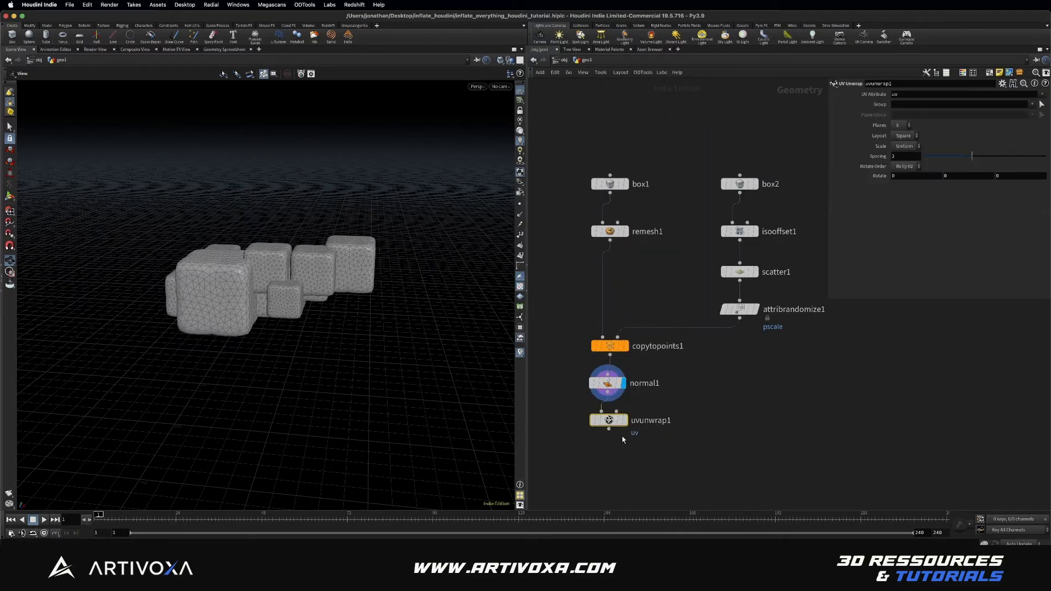
pyautogui.click(624, 420)
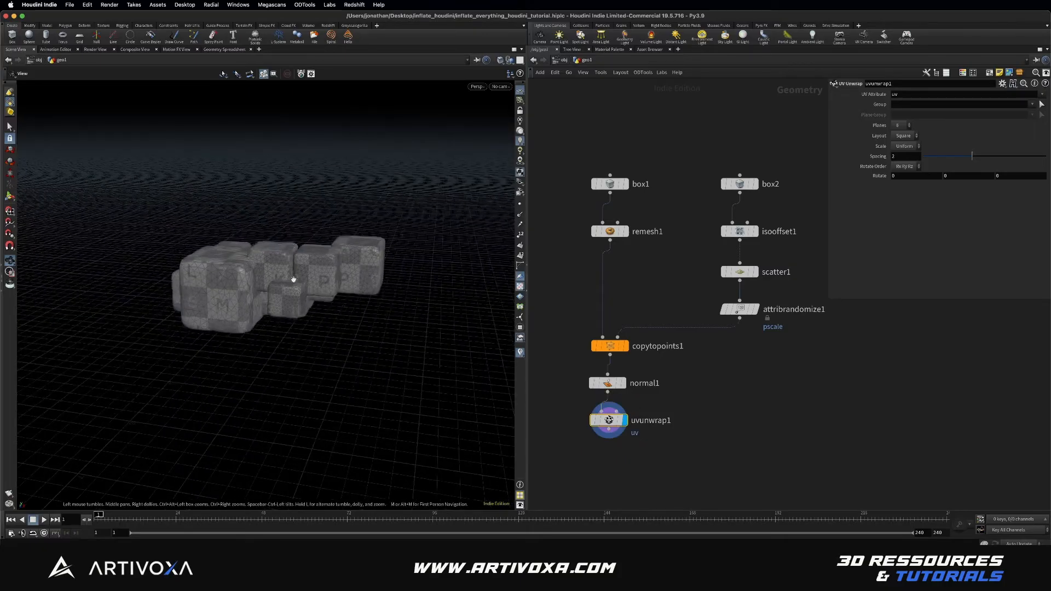
pyautogui.moveTo(294, 279); pyautogui.dragTo(303, 280)
pyautogui.hotkey('space', '5')
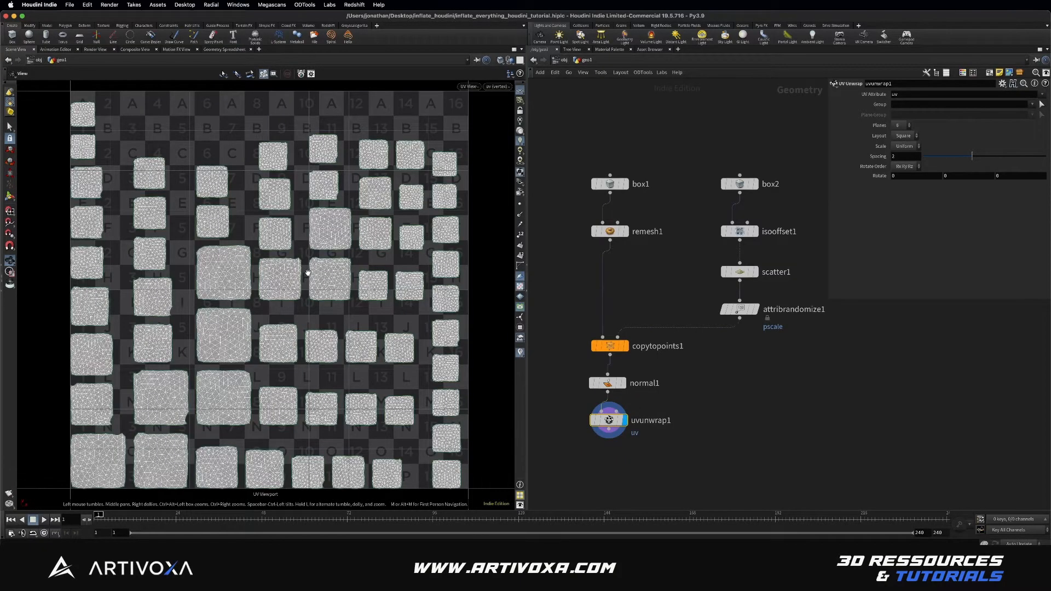
pyautogui.hotkey('space', '1')
# Add a Vellum Configure Balloon setup after the UV Unwrap node
pyautogui.moveTo(617, 465); pyautogui.dragTo(614, 430, button='middle')
pyautogui.press('Tab')
pyautogui.write('vellum c')
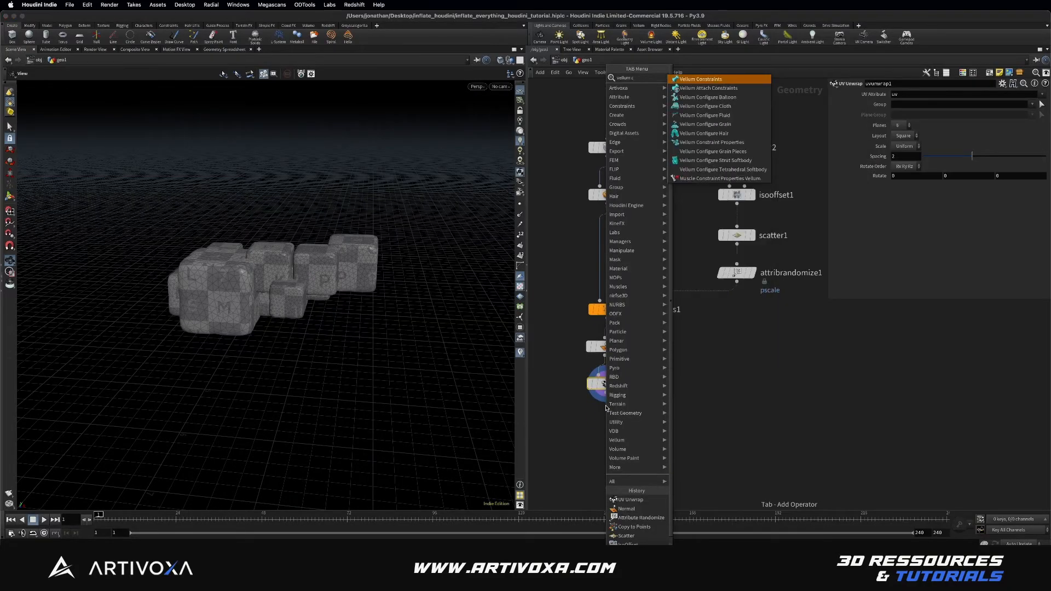
pyautogui.click(709, 97)
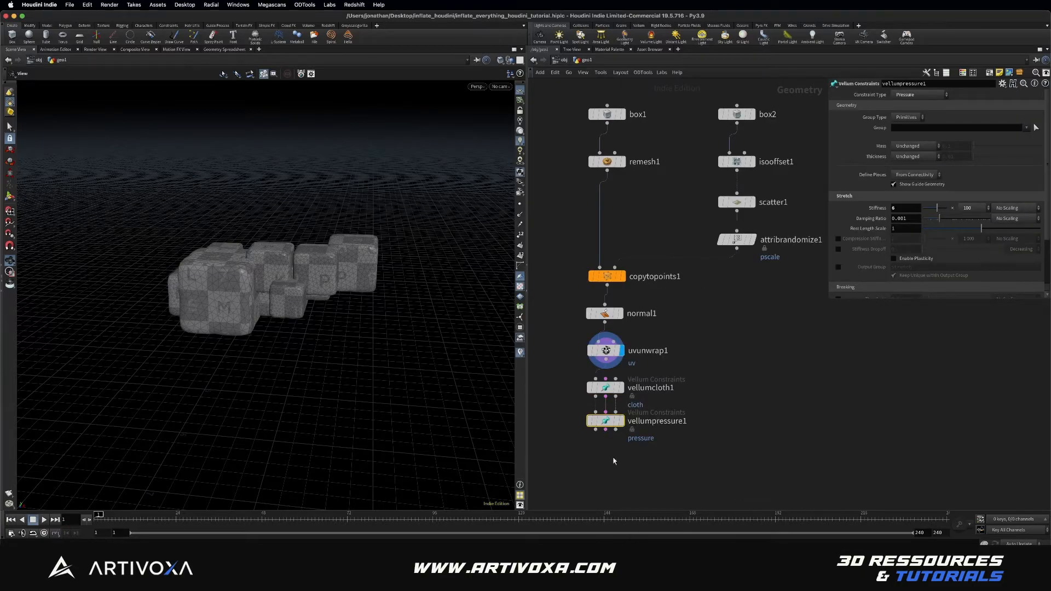
# Add a Vellum Constraints node below the Vellum pressure node and align it with the chain
pyautogui.moveTo(613, 461); pyautogui.dragTo(596, 409, button='middle')
pyautogui.press('Tab')
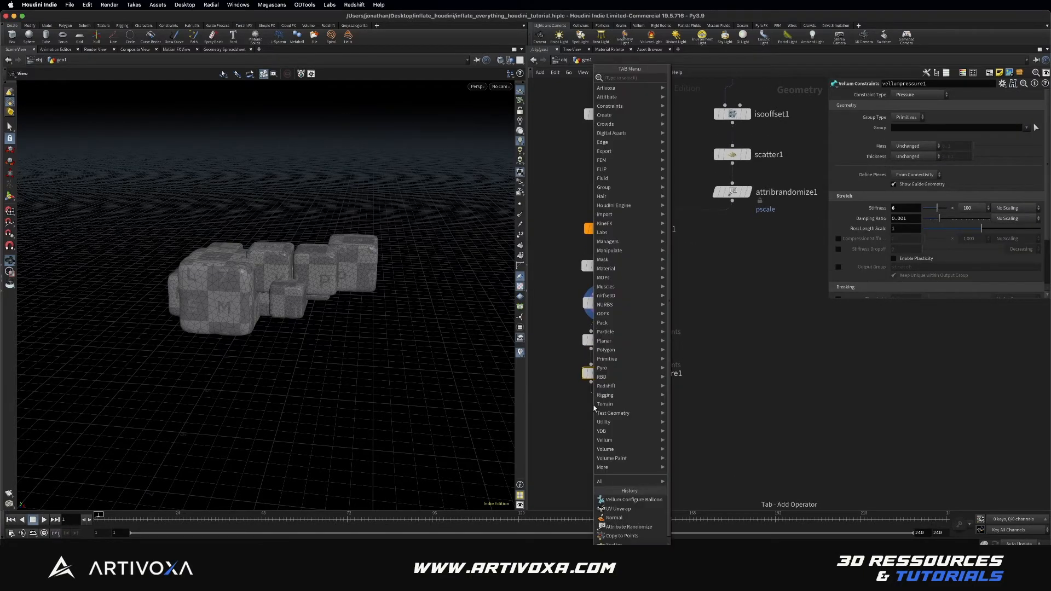
pyautogui.write('vellum con')
pyautogui.press('Return')
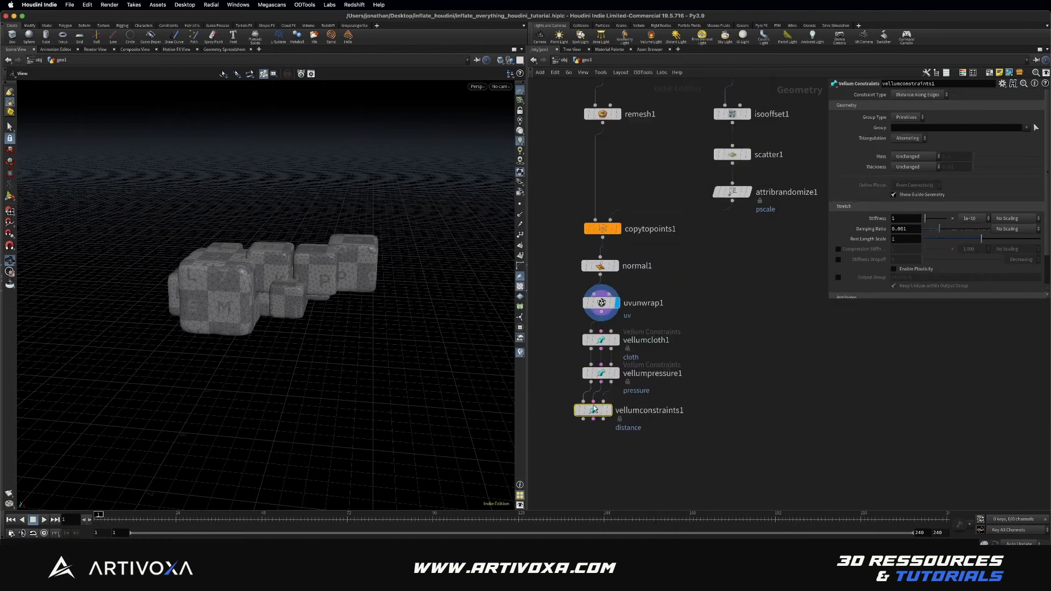
pyautogui.moveTo(595, 409); pyautogui.dragTo(602, 413)
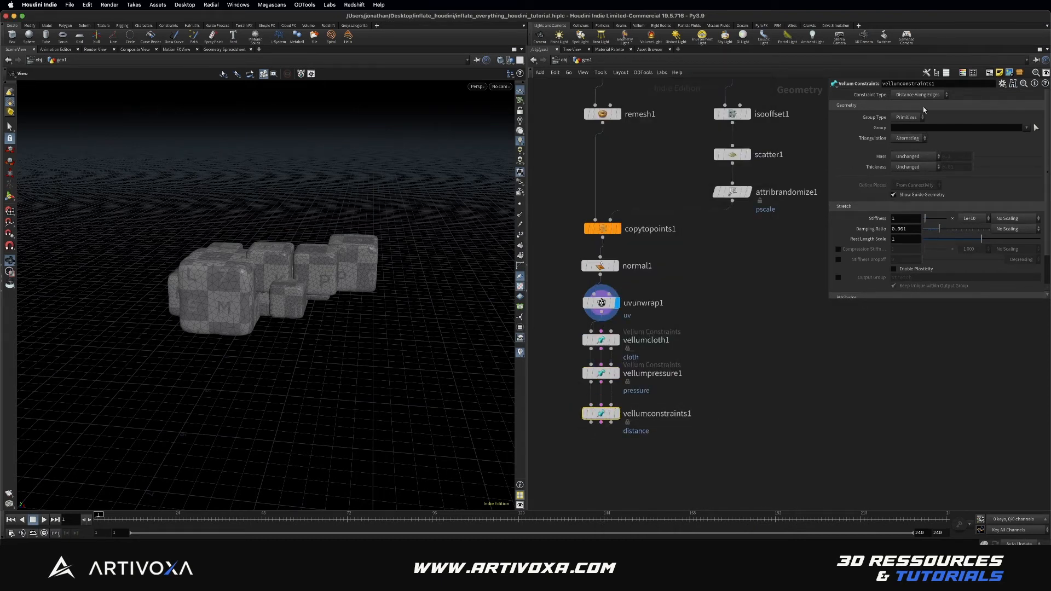
# Set the new Vellum Constraints node's constraint type to Glue and display it to inspect the links between cubes
pyautogui.click(905, 96)
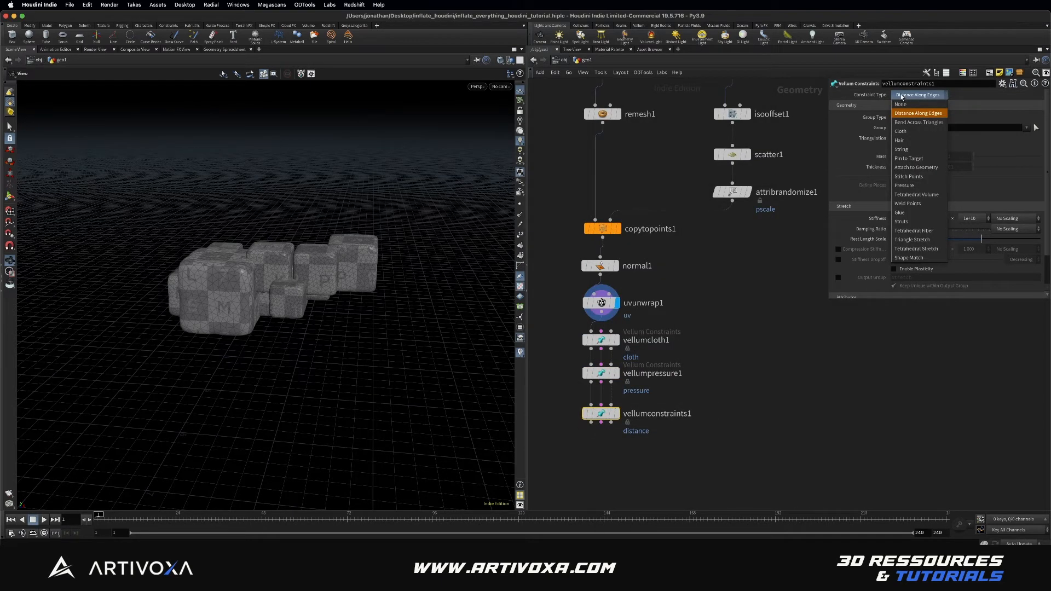
pyautogui.click(904, 215)
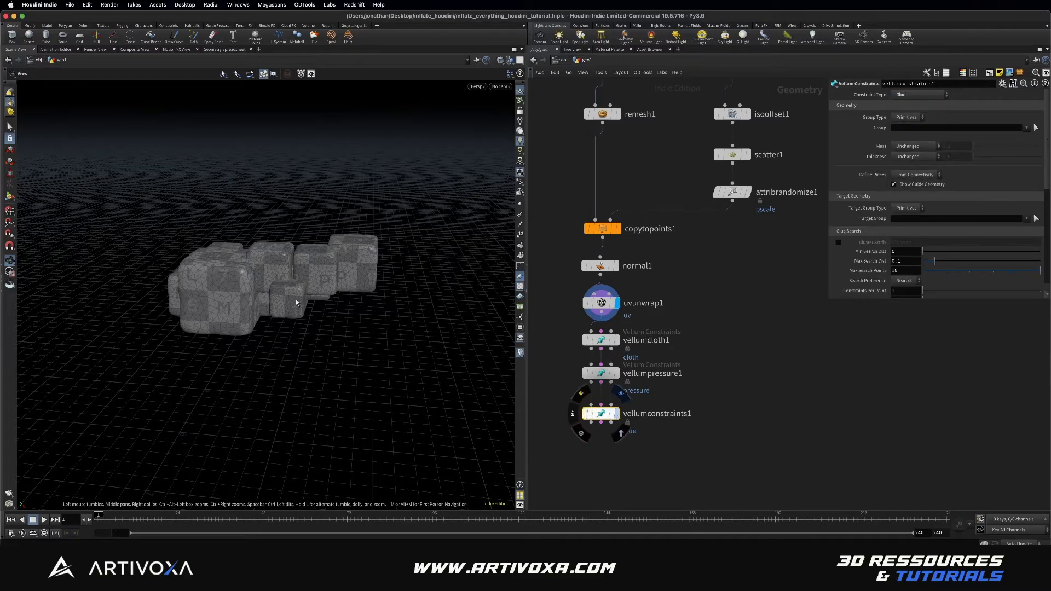
pyautogui.moveTo(280, 291); pyautogui.dragTo(260, 274)
pyautogui.scroll(5, 260, 278)
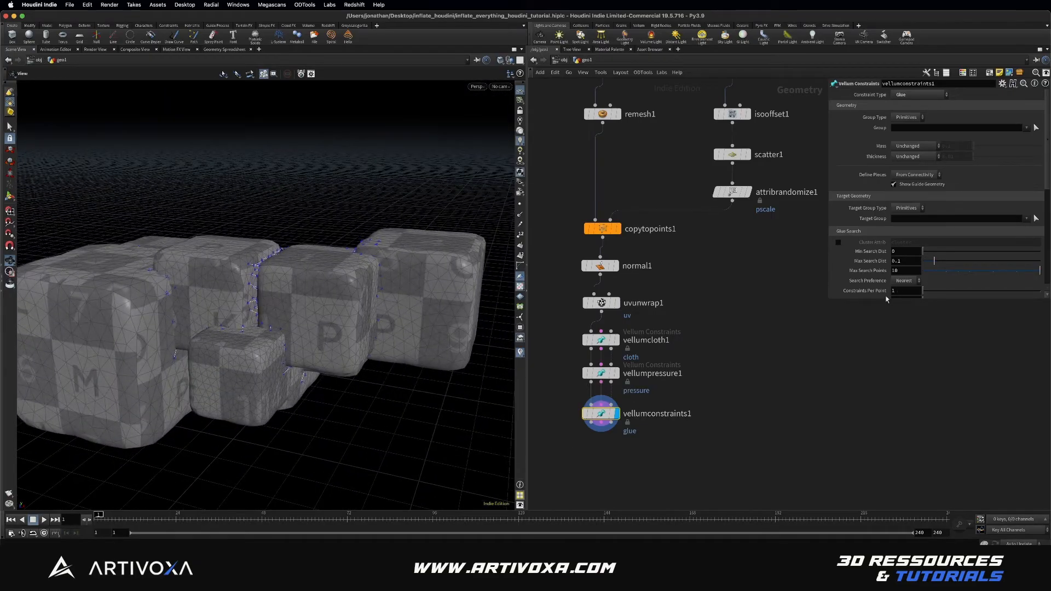
# Enlarge the parameter area and set the glue constraint's Constraints Per Point to 5
pyautogui.moveTo(871, 301); pyautogui.dragTo(870, 385)
pyautogui.moveTo(827, 291); pyautogui.dragTo(752, 298)
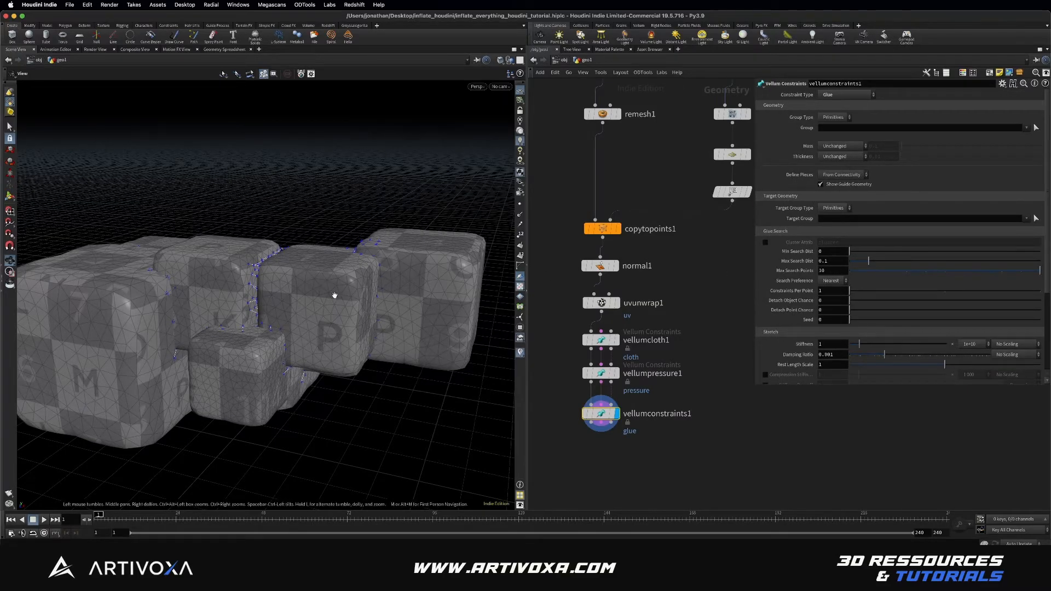
pyautogui.click(834, 294)
pyautogui.write('5')
pyautogui.press('Return')
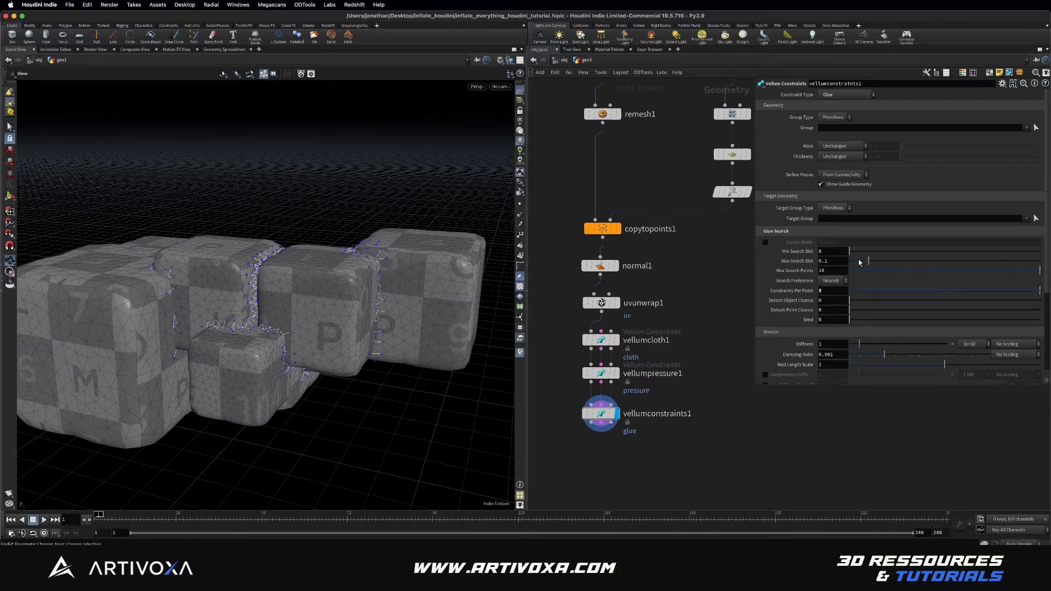
# Set the glue constraint's Max Search Dist to 0.15
pyautogui.moveTo(868, 262); pyautogui.dragTo(869, 262)
pyautogui.click(830, 261)
pyautogui.write('5')
pyautogui.press('Return')
# Set the multiplier of the glue constraint's stretch stiffness to 1
pyautogui.scroll(-3, 819, 318)
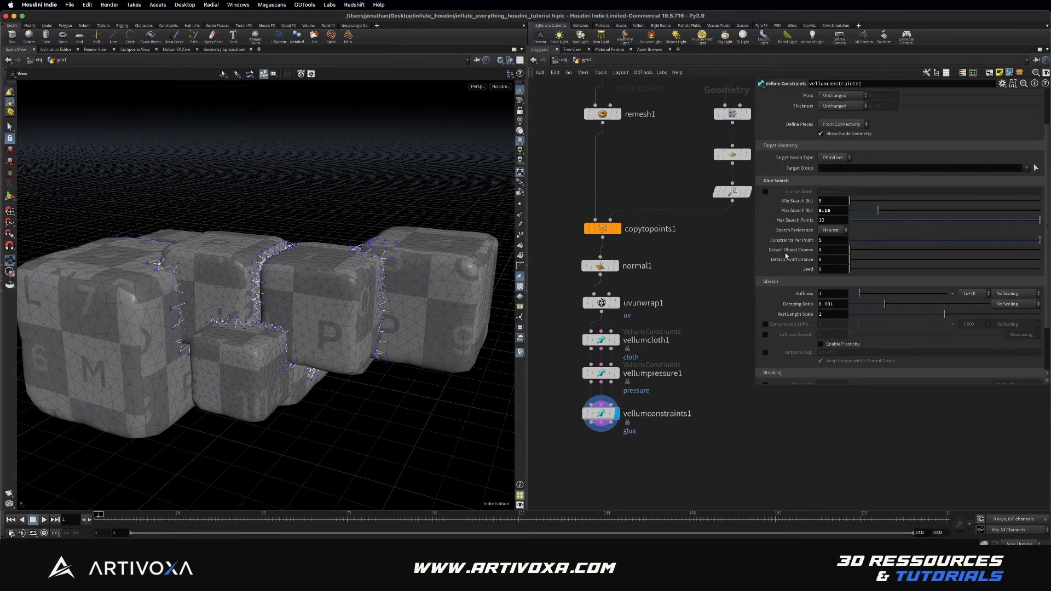
pyautogui.moveTo(370, 317); pyautogui.dragTo(349, 284)
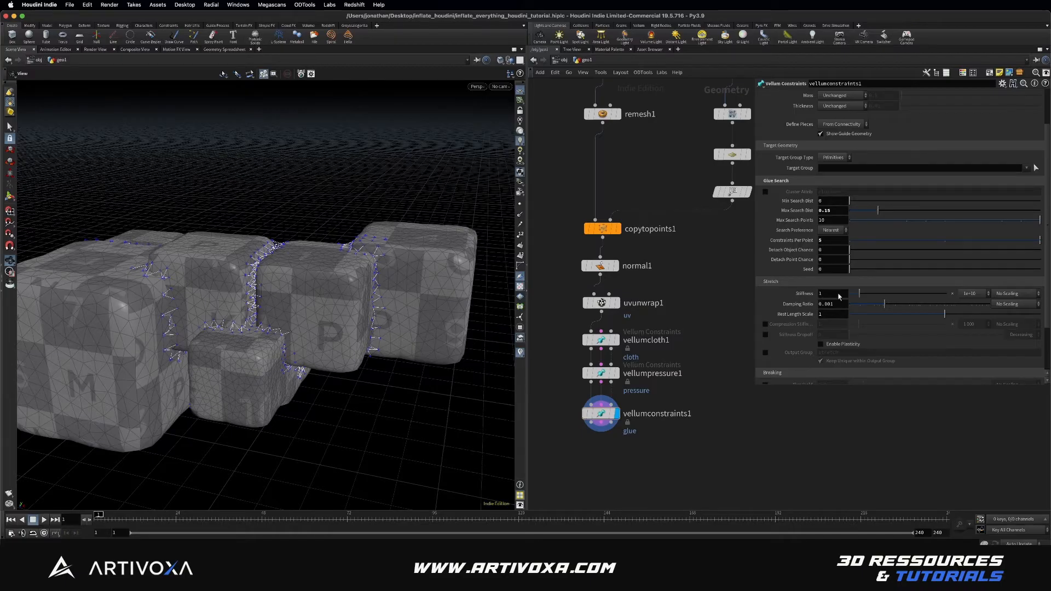
pyautogui.click(979, 293)
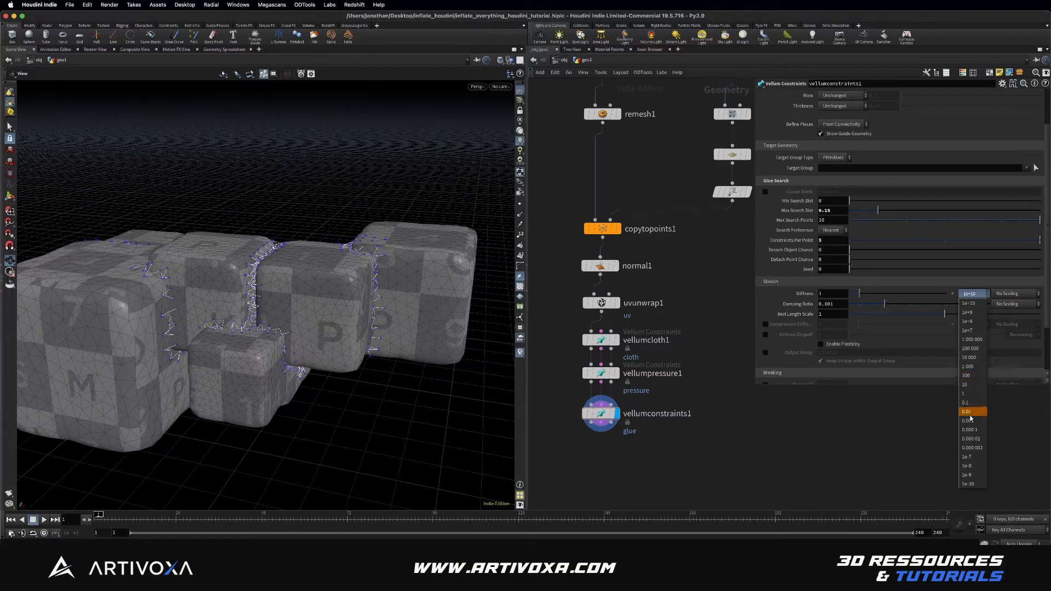
pyautogui.click(970, 394)
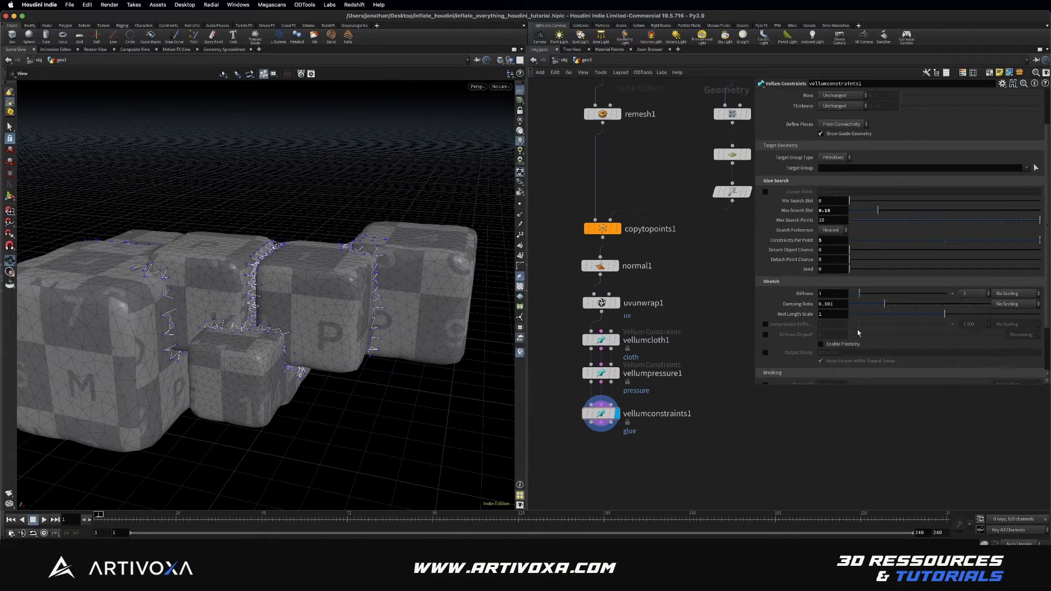
# Add a Vellum Solver node after the glue constraint and align it beneath the chain
pyautogui.moveTo(664, 366); pyautogui.dragTo(669, 306, button='middle')
pyautogui.moveTo(642, 388); pyautogui.dragTo(624, 372, button='middle')
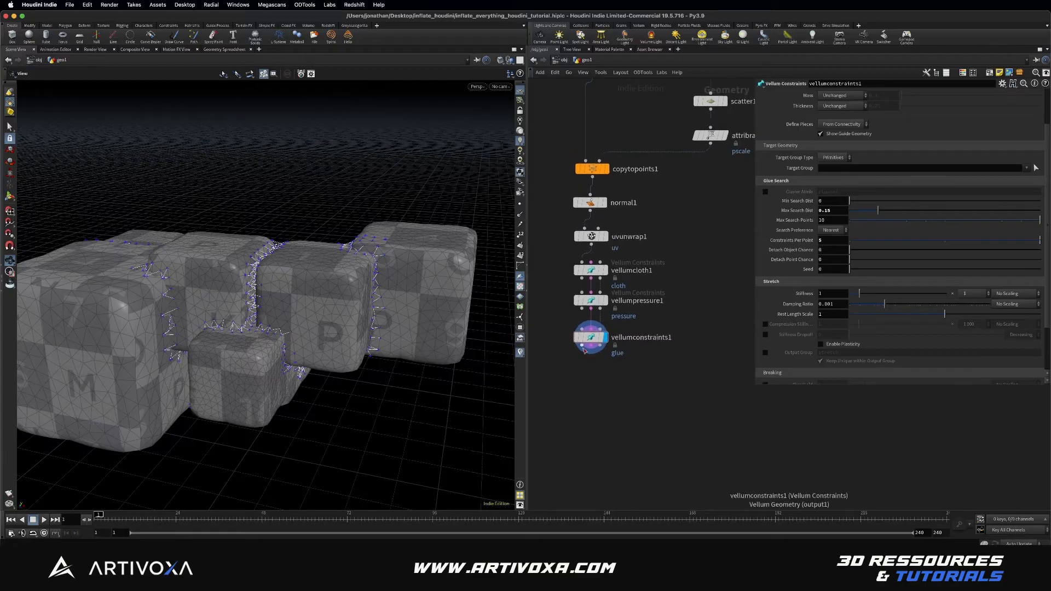
pyautogui.press('Tab')
pyautogui.write('ve')
pyautogui.write('sol')
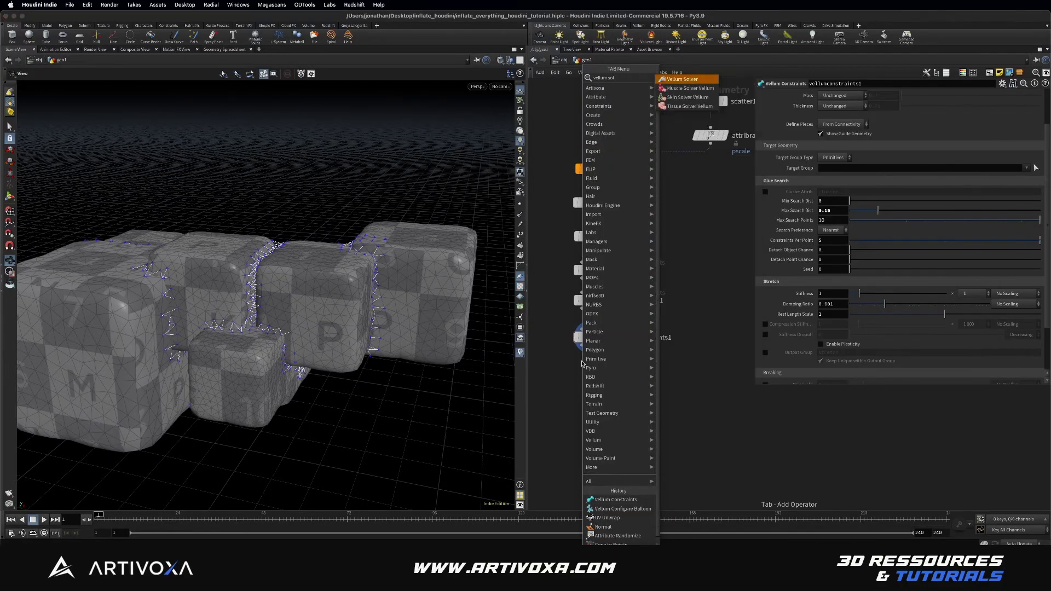
pyautogui.press('Return')
pyautogui.click(582, 370)
pyautogui.moveTo(582, 371); pyautogui.dragTo(594, 381)
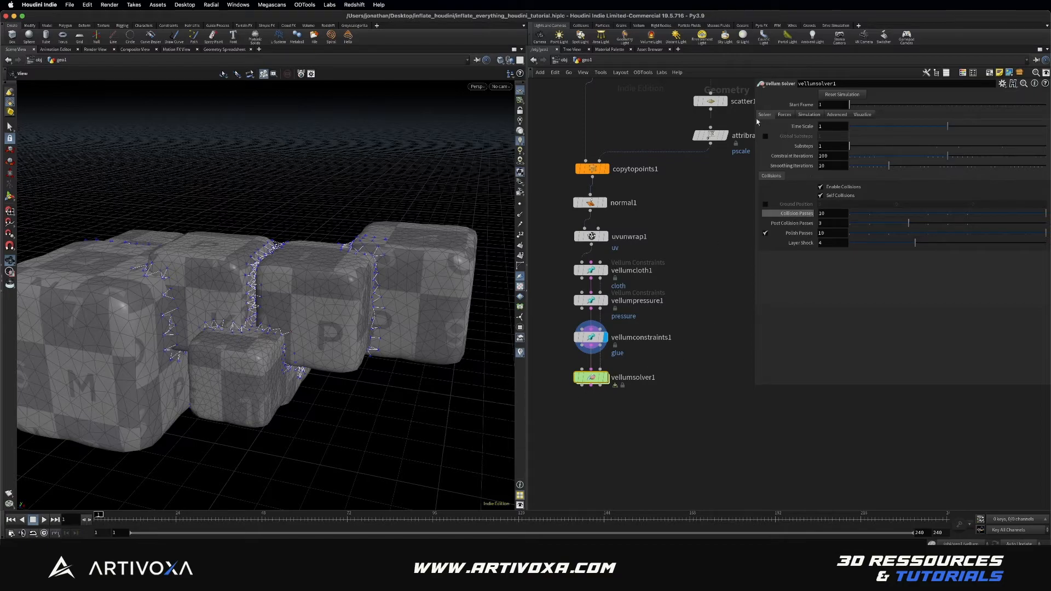
# Set the Vellum Solver's Y gravity to 0 in its forces
pyautogui.click(786, 115)
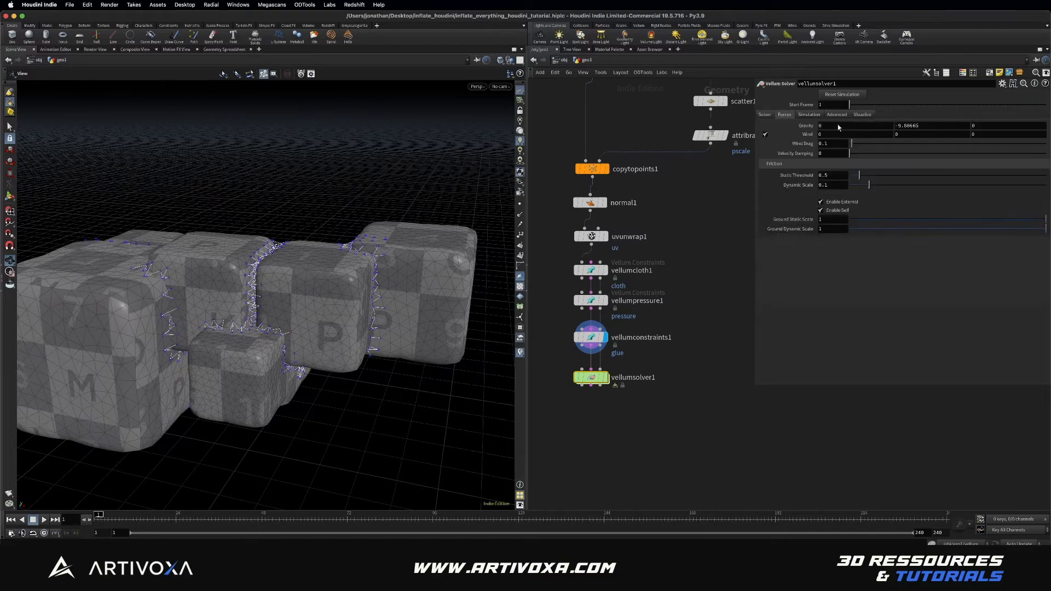
pyautogui.doubleClick(924, 127)
pyautogui.write('0')
pyautogui.press('Return')
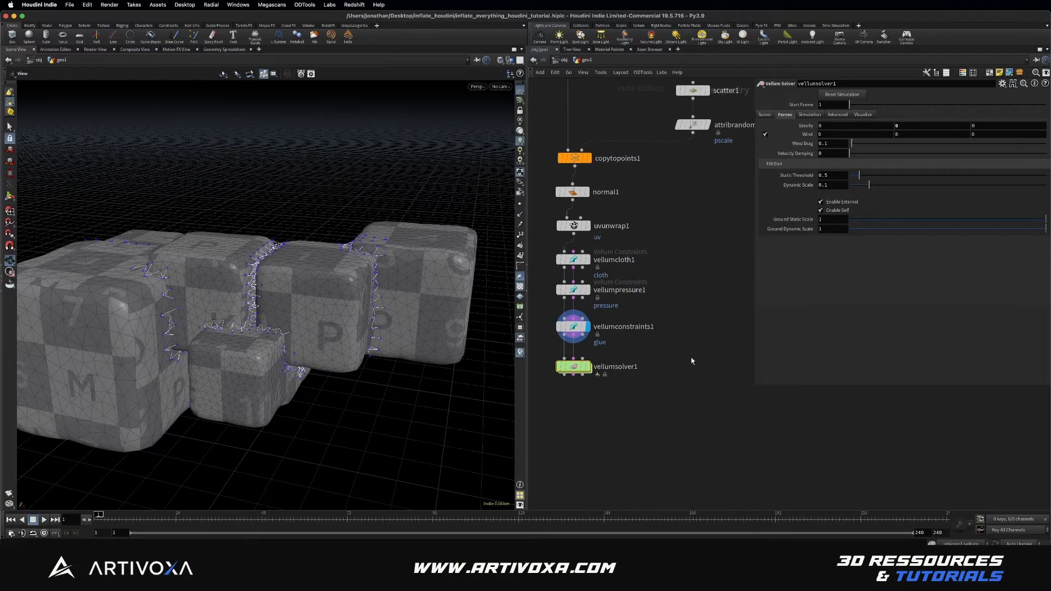
# Enable the "stretch" output group on the Vellum pressure and Vellum cloth constraint nodes
pyautogui.moveTo(714, 374); pyautogui.dragTo(697, 364, button='middle')
pyautogui.scroll(-1, 687, 360)
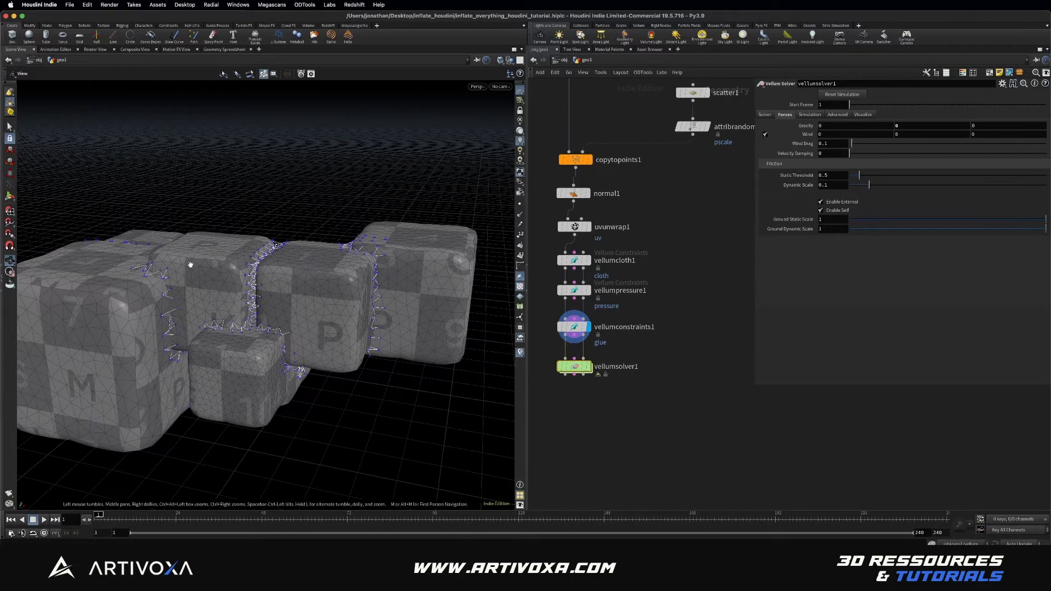
pyautogui.moveTo(223, 318); pyautogui.dragTo(263, 310, button='middle')
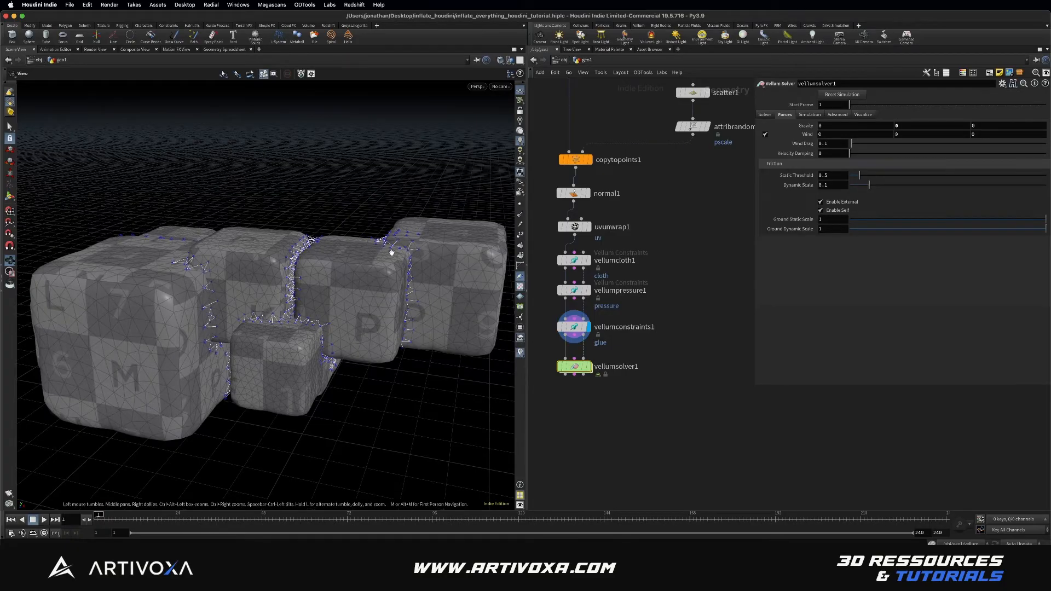
pyautogui.moveTo(577, 291); pyautogui.dragTo(578, 294)
pyautogui.moveTo(663, 283); pyautogui.dragTo(549, 313)
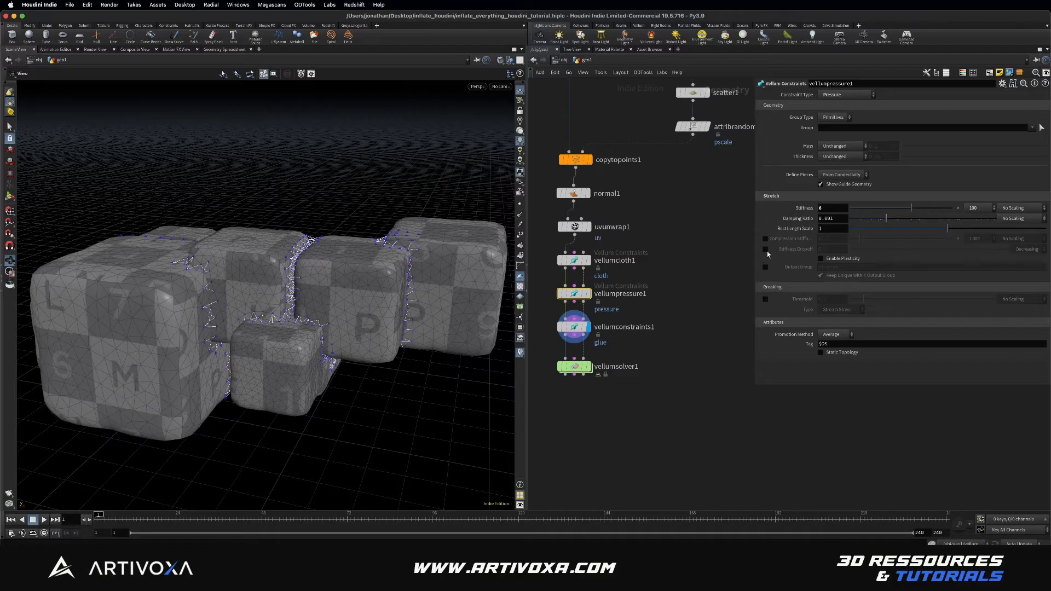
pyautogui.click(765, 267)
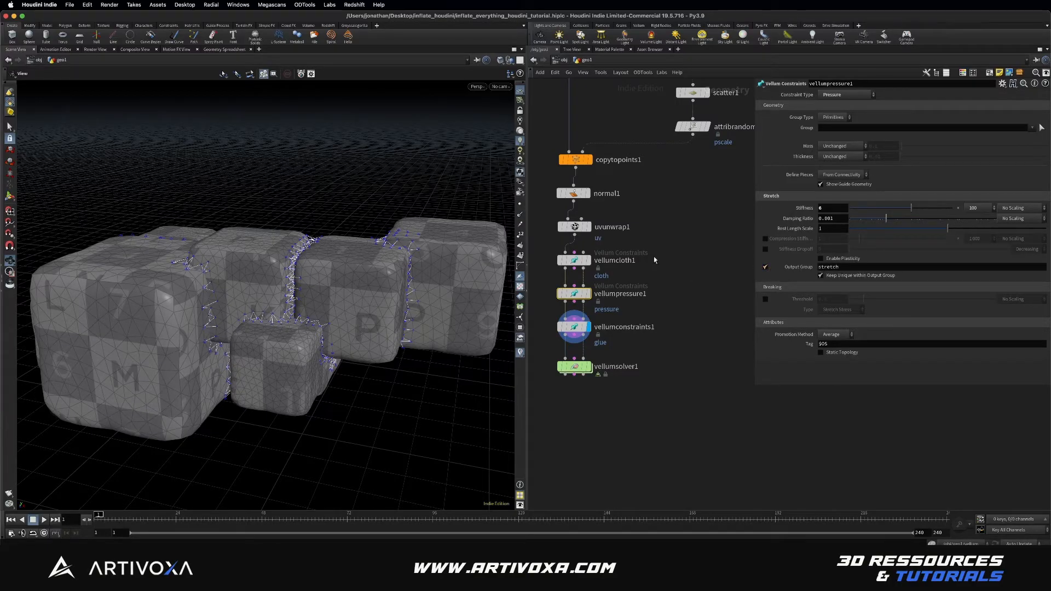
pyautogui.click(572, 261)
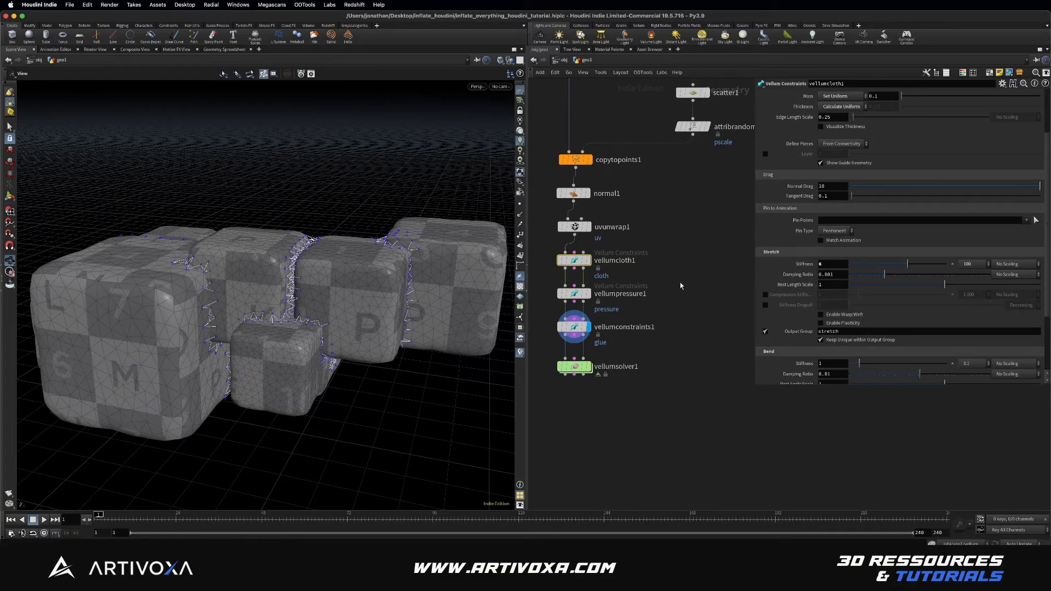
# Rename the output group of the Vellum pressure constraint to pstretch
pyautogui.click(574, 294)
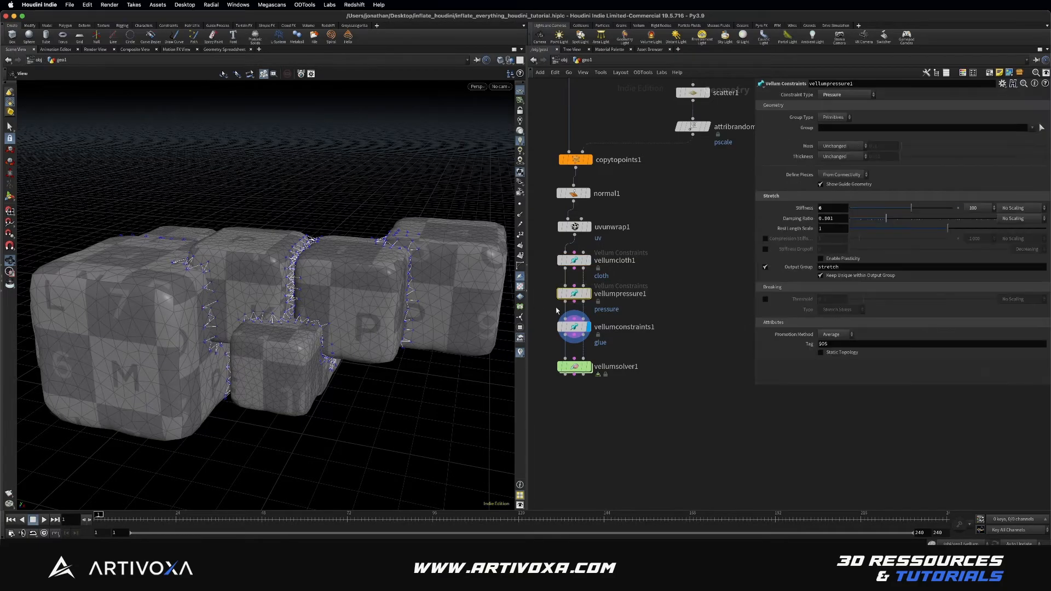
pyautogui.click(820, 268)
pyautogui.write('p')
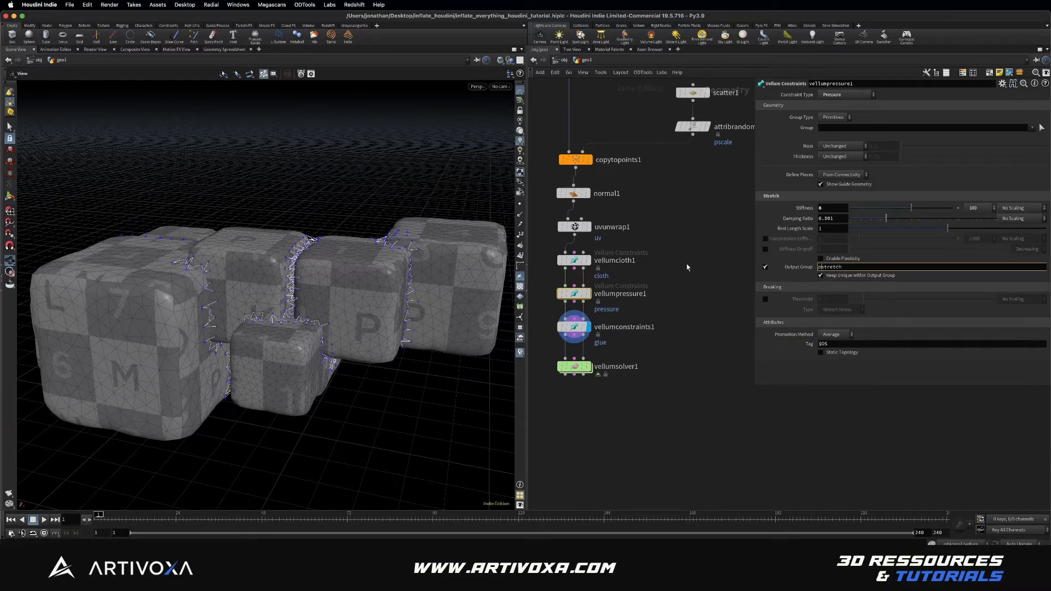
pyautogui.press('Return')
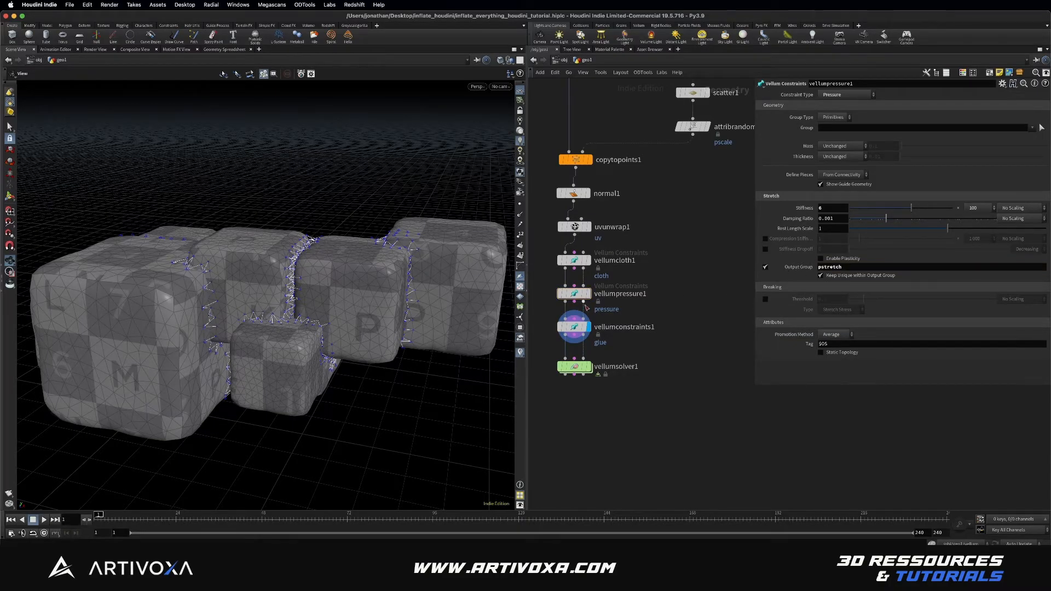
# Enable the stretch output group on the glue constraint node and name it gstretch
pyautogui.moveTo(680, 326); pyautogui.dragTo(657, 304, button='middle')
pyautogui.scroll(-1, 657, 304)
pyautogui.click(564, 306)
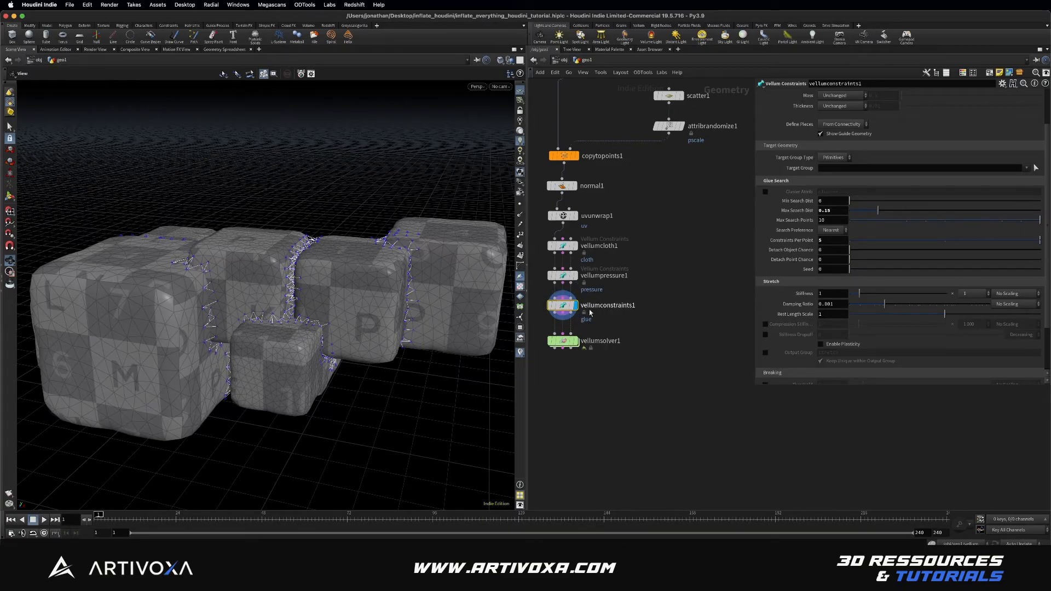
pyautogui.click(766, 353)
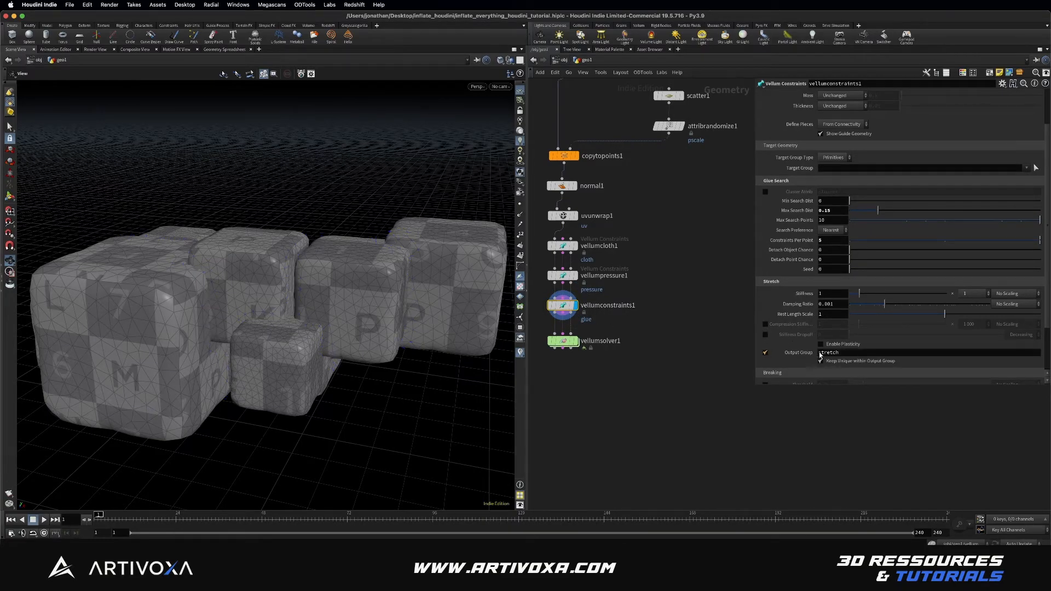
pyautogui.write('g')
pyautogui.press('Return')
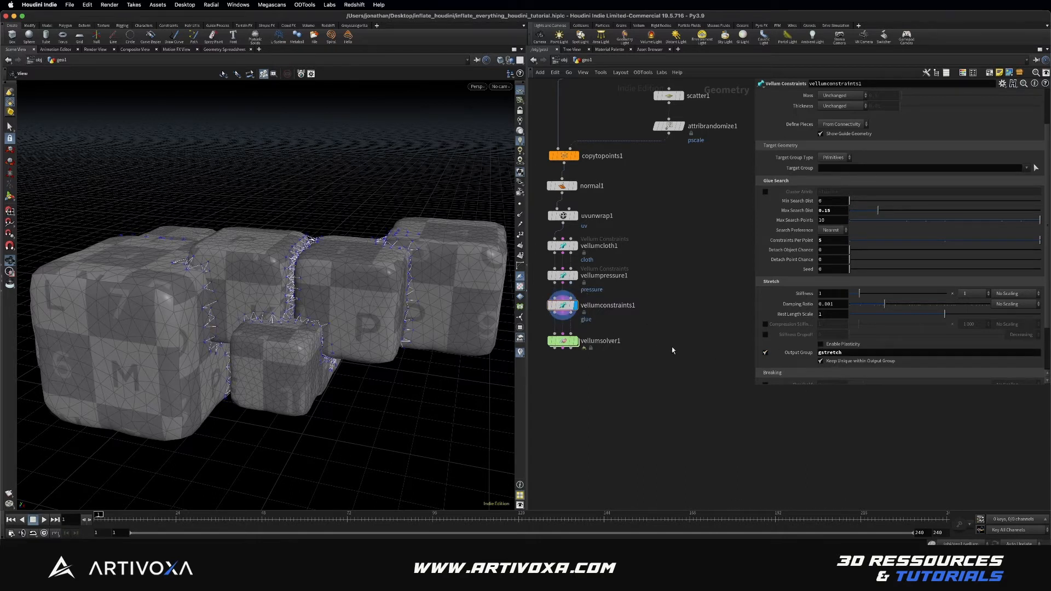
# Attach a Null node to the constraint output of the glue constraint node and place it beside the Vellum Solver
pyautogui.moveTo(666, 350); pyautogui.dragTo(665, 340, button='middle')
pyautogui.click(570, 303)
pyautogui.press('Tab')
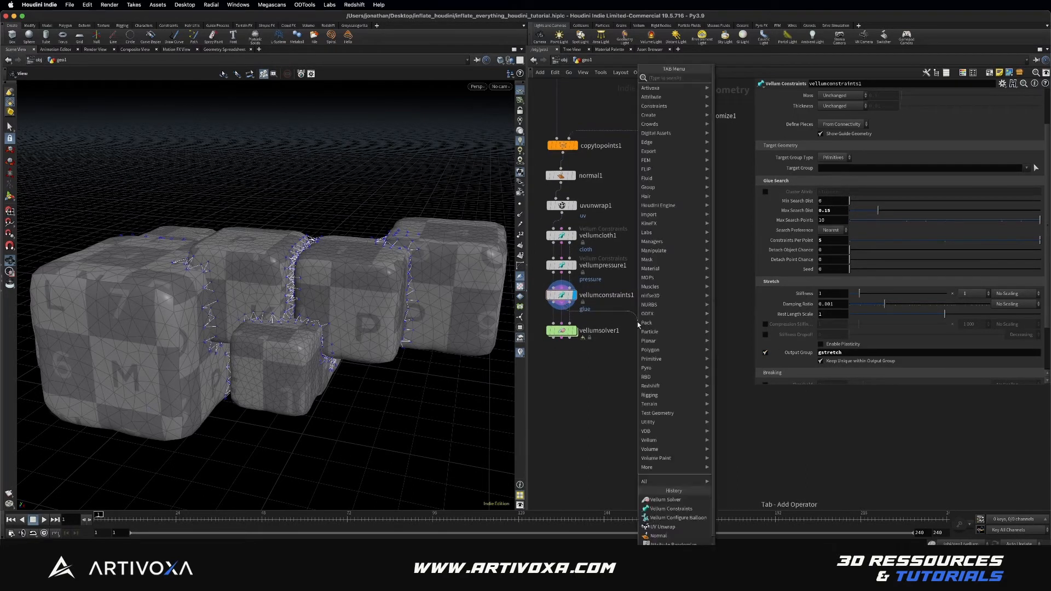
pyautogui.write('null')
pyautogui.press('Return')
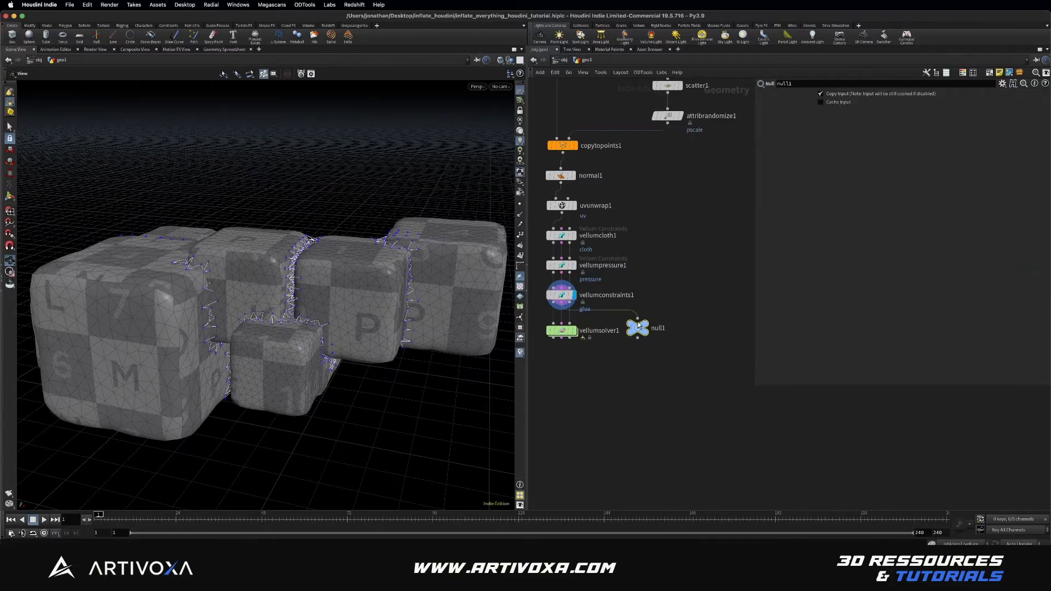
pyautogui.click(664, 330)
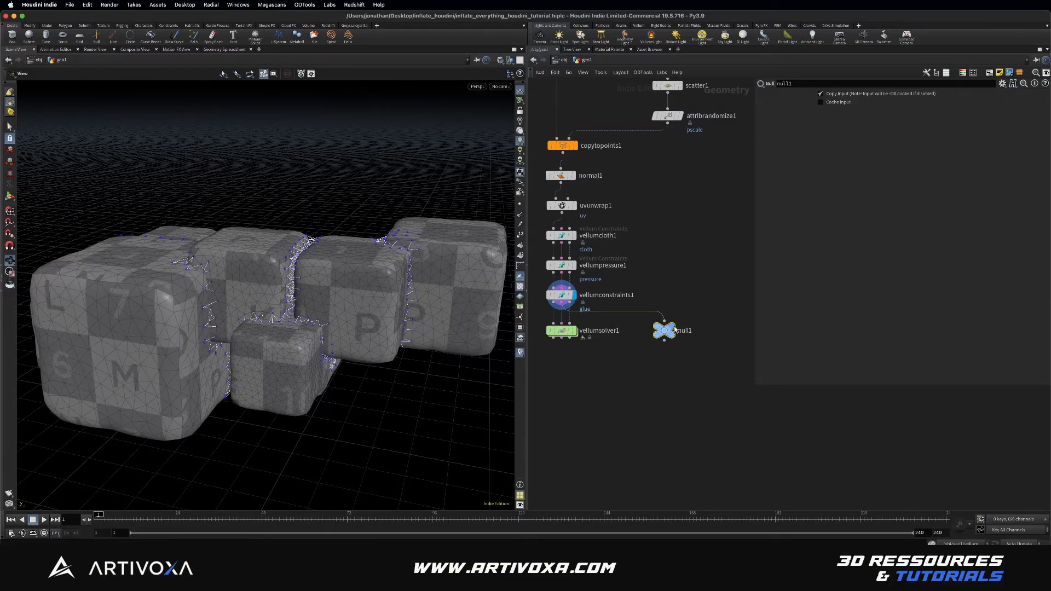
# Rename the Null node as Constraints and display its constraint geometry in the viewport
pyautogui.press('r')
pyautogui.moveTo(667, 336); pyautogui.dragTo(674, 336)
pyautogui.moveTo(353, 285)
pyautogui.mouseDown()
pyautogui.moveTo(316, 256)
pyautogui.moveTo(345, 281)
pyautogui.mouseUp()
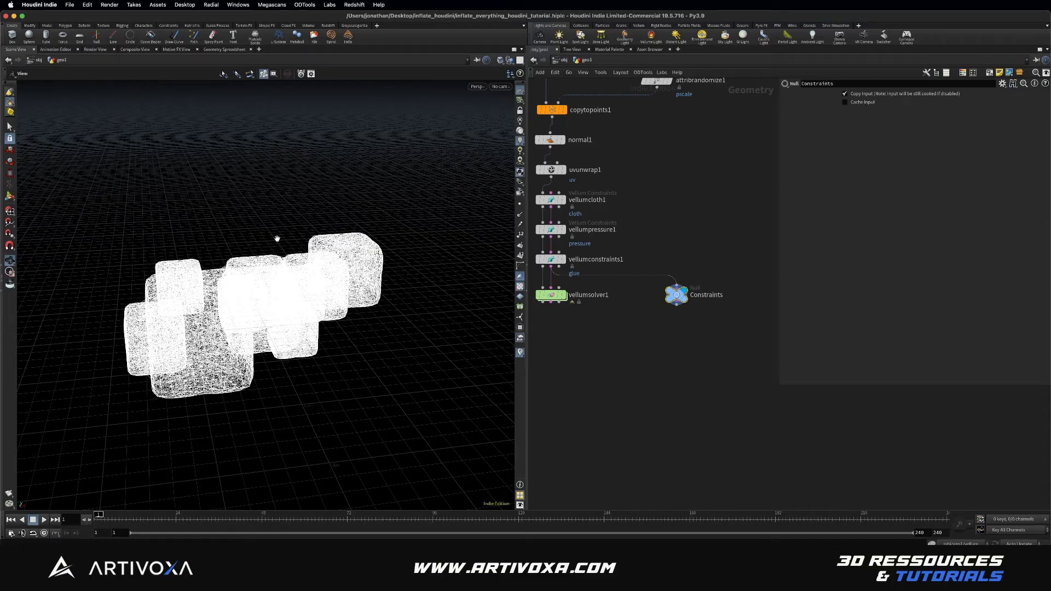
pyautogui.moveTo(662, 224); pyautogui.dragTo(529, 248)
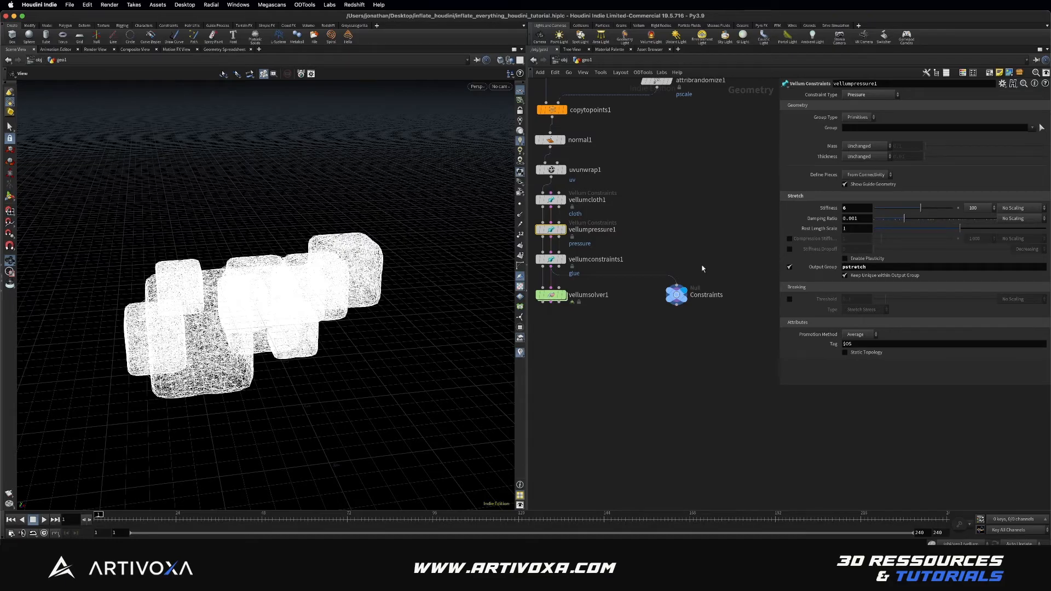
# Append a Primitive VOP node to the Constraints null and open its inner network
pyautogui.moveTo(667, 301)
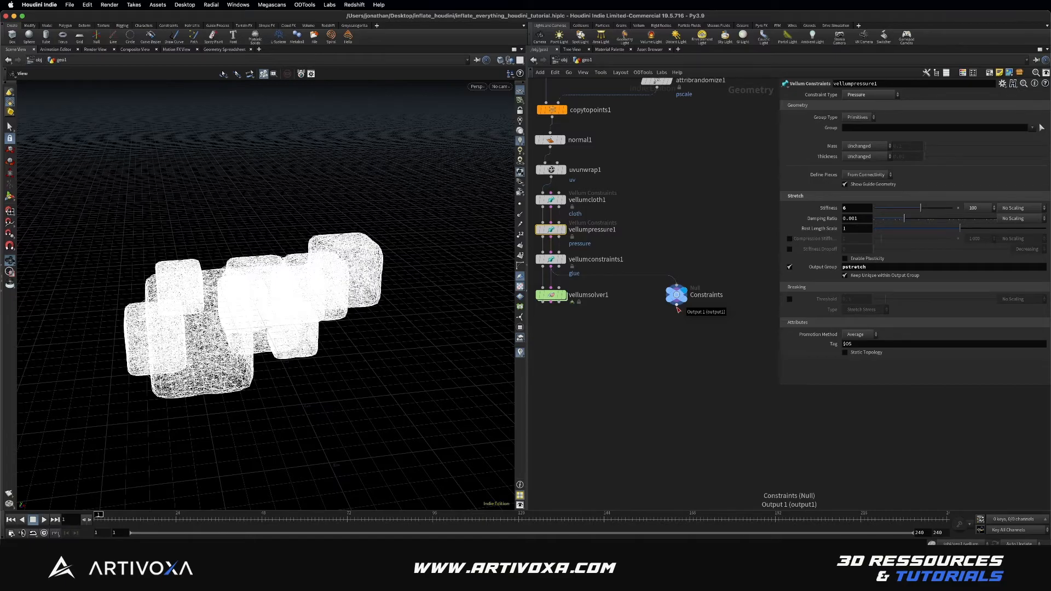
pyautogui.press('Tab')
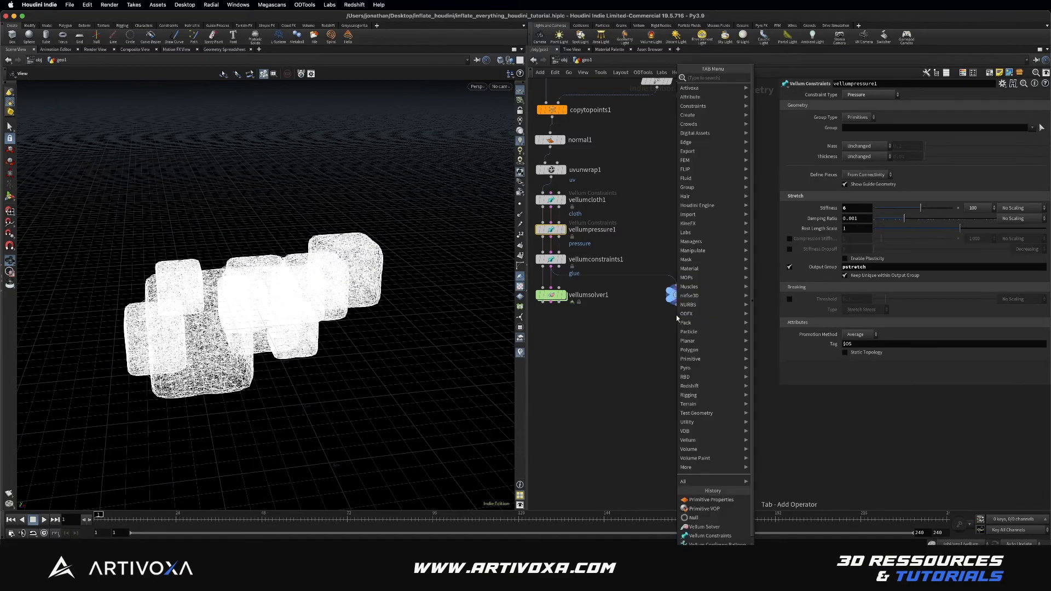
pyautogui.write('prim')
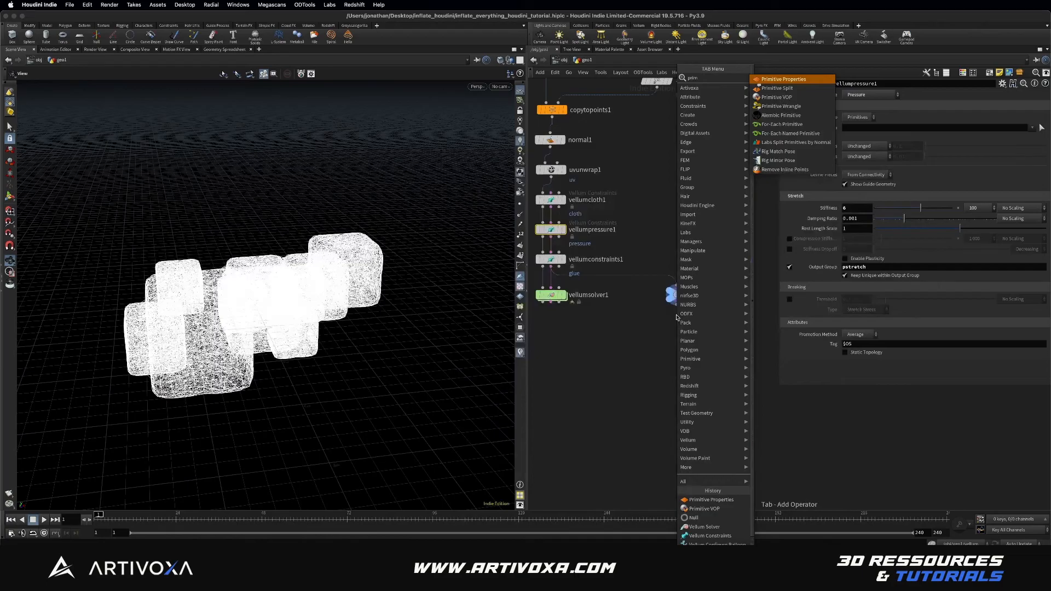
pyautogui.press('Down')
pyautogui.press('Down')
pyautogui.press('Return')
pyautogui.click(677, 327)
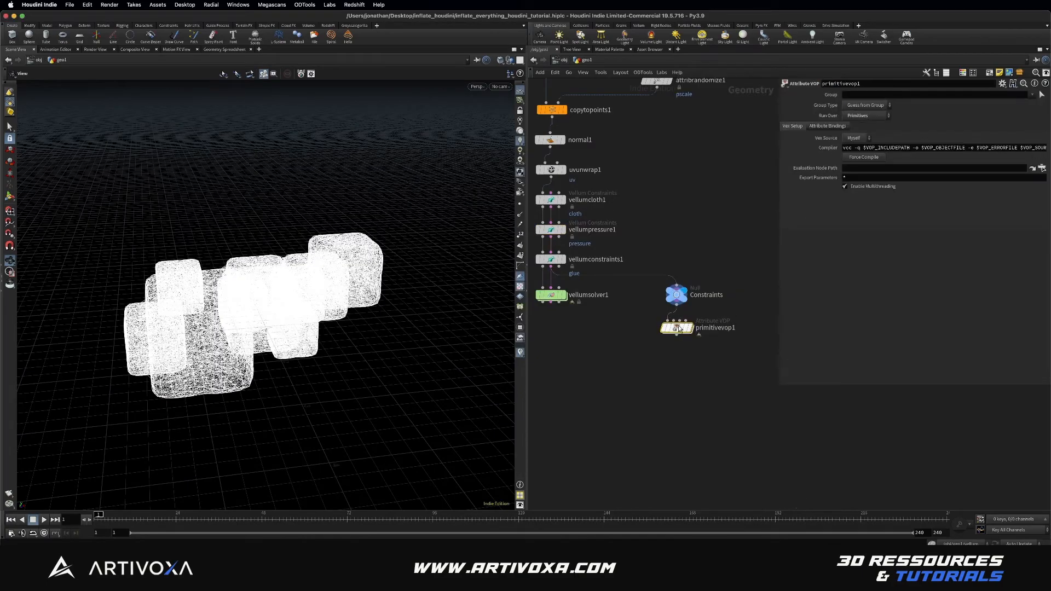
pyautogui.doubleClick(685, 329)
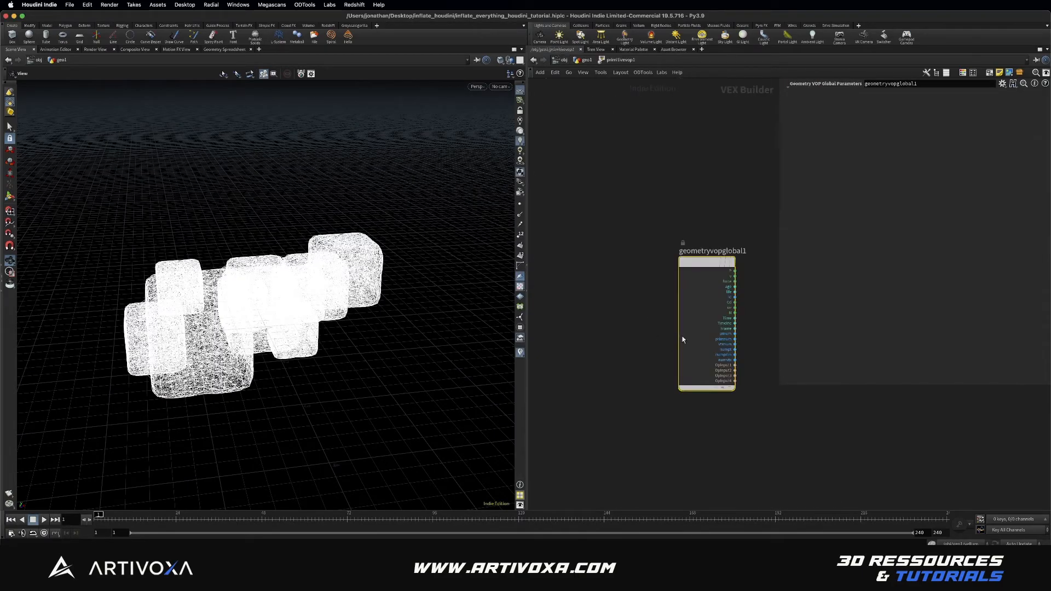
# Add a Turbulent Noise node and wire the global P to its position and Time to its offset
pyautogui.scroll(-2, 648, 379)
pyautogui.moveTo(687, 385); pyautogui.dragTo(581, 374, button='middle')
pyautogui.moveTo(662, 217); pyautogui.dragTo(752, 260)
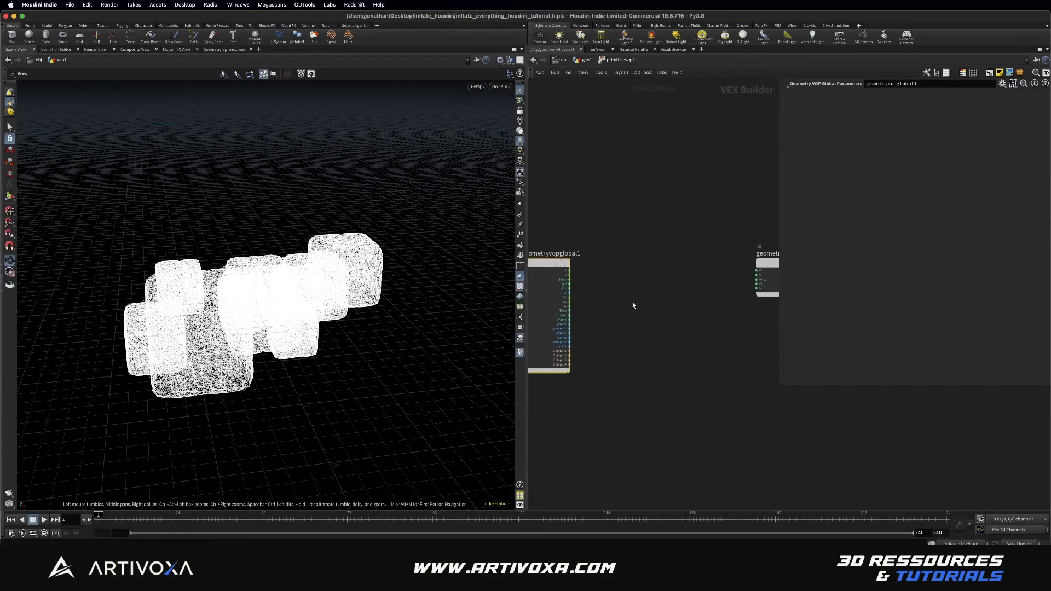
pyautogui.press('Tab')
pyautogui.write('turb')
pyautogui.press('Return')
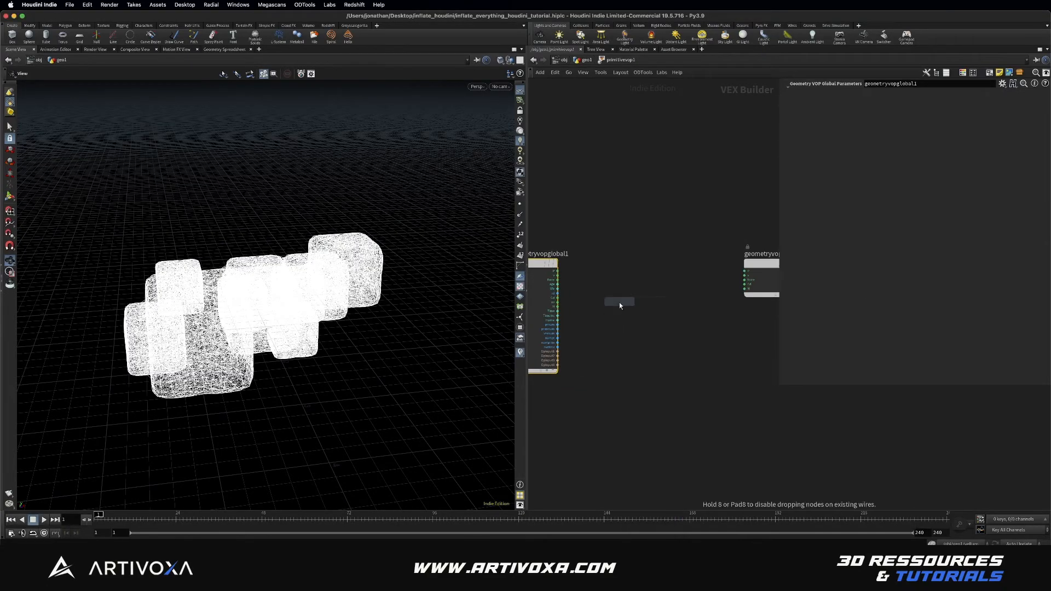
pyautogui.click(619, 306)
pyautogui.click(557, 270)
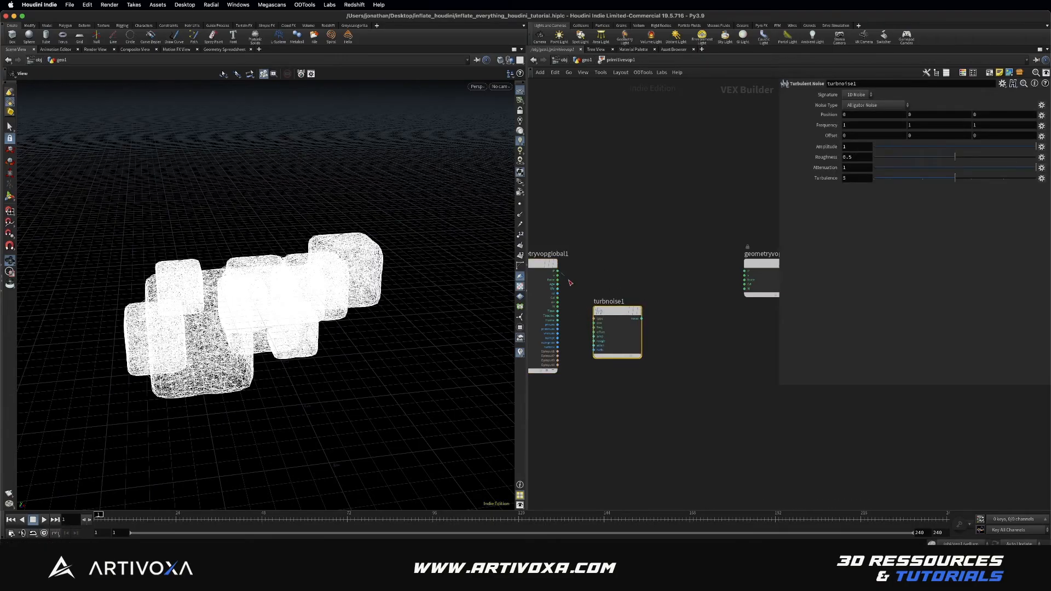
pyautogui.click(594, 323)
pyautogui.moveTo(618, 334); pyautogui.dragTo(626, 310)
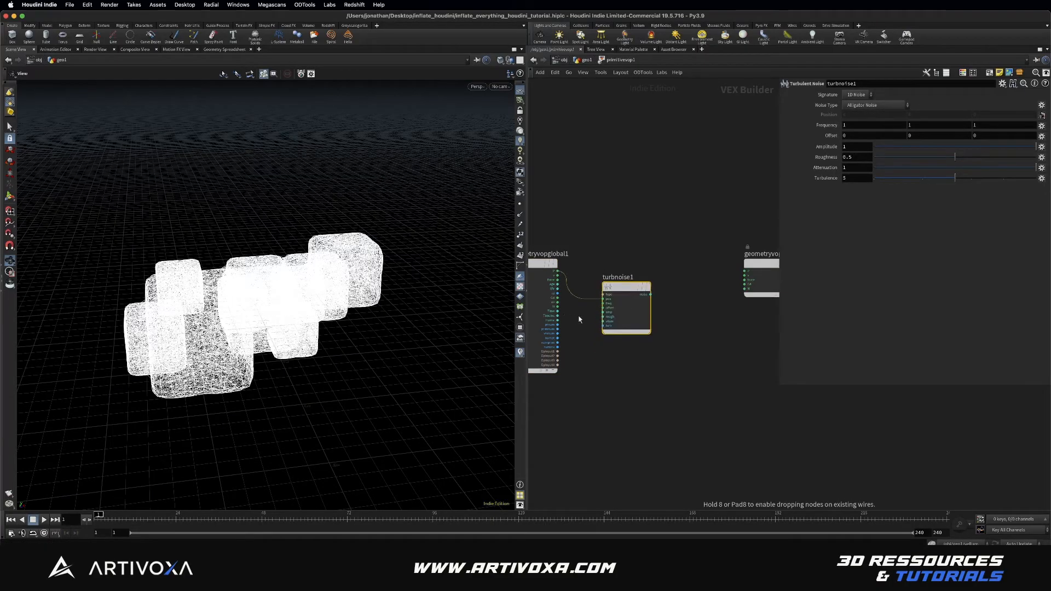
pyautogui.moveTo(558, 311); pyautogui.dragTo(603, 308)
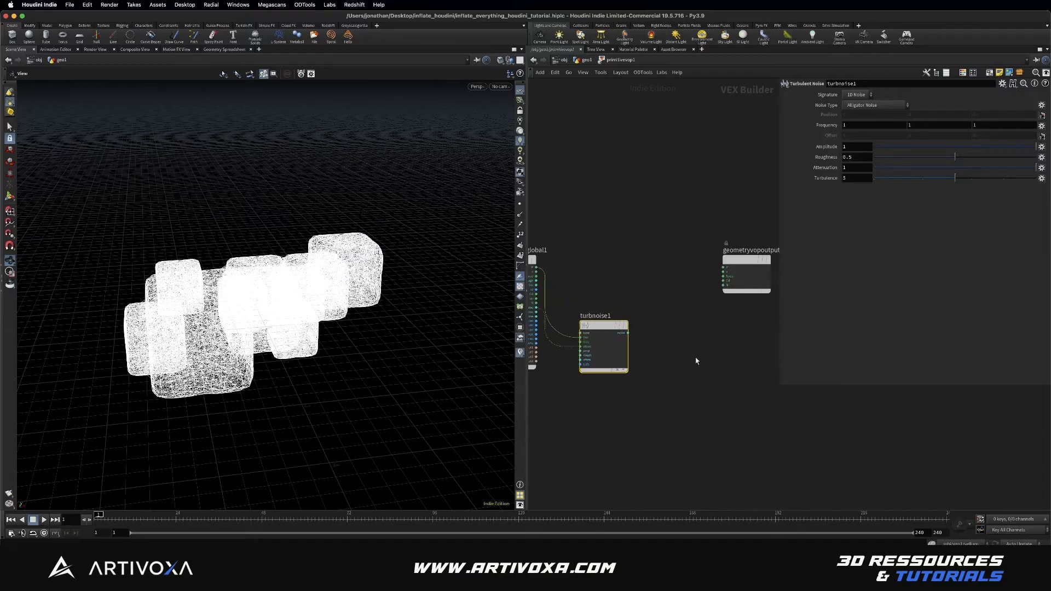
# Connect the Turbulent Noise output to Cd on the geometry output node and reposition the output node
pyautogui.moveTo(693, 355); pyautogui.dragTo(685, 347, button='middle')
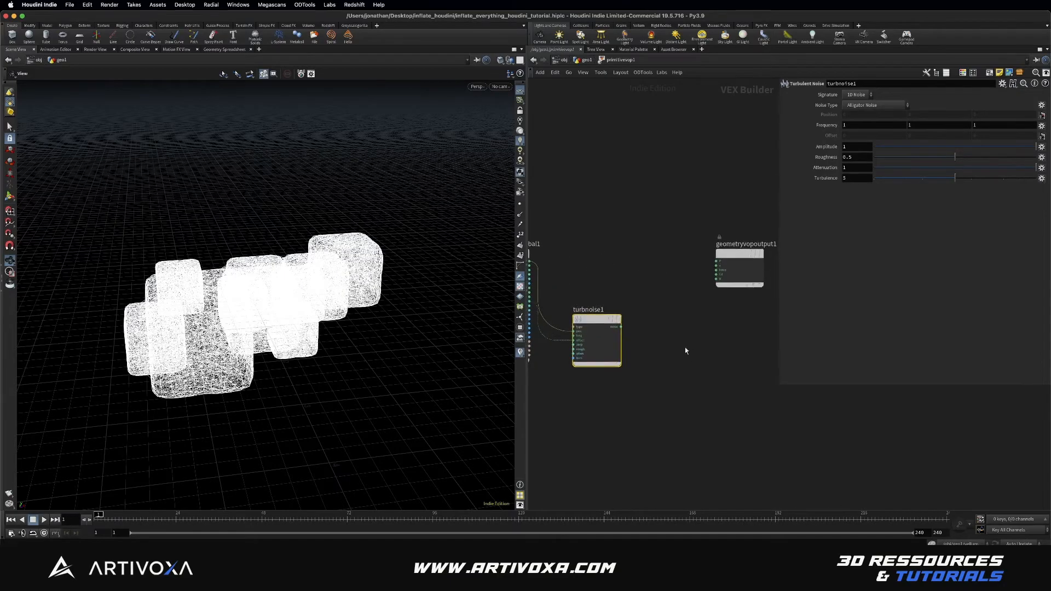
pyautogui.scroll(-2, 685, 347)
pyautogui.click(628, 329)
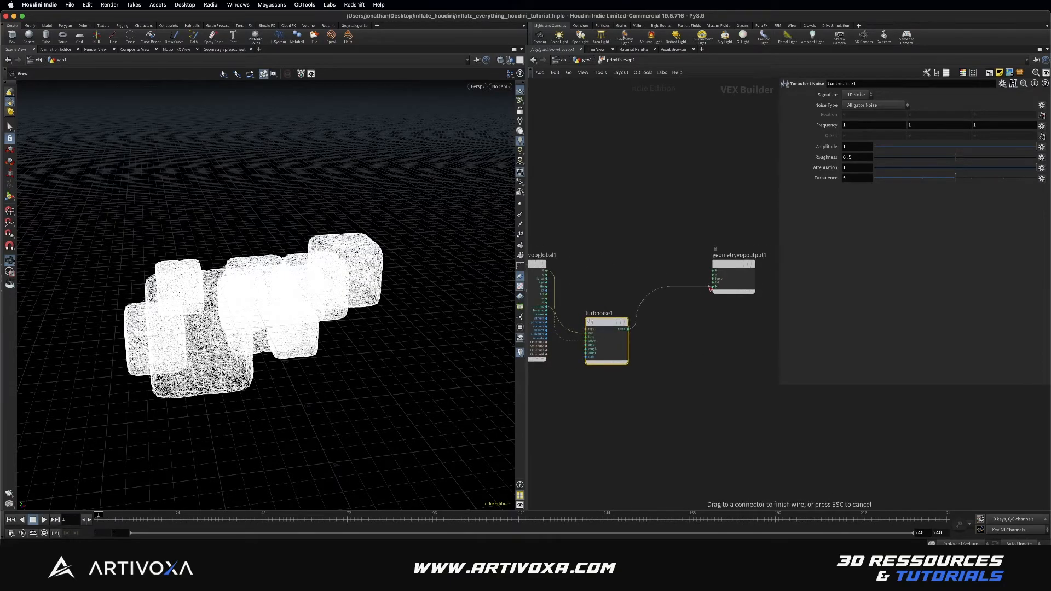
pyautogui.click(715, 282)
pyautogui.moveTo(729, 263); pyautogui.dragTo(733, 282)
# Scrub the timeline to preview the animated noise and set the animation's end frame to 168
pyautogui.moveTo(219, 515); pyautogui.dragTo(268, 515)
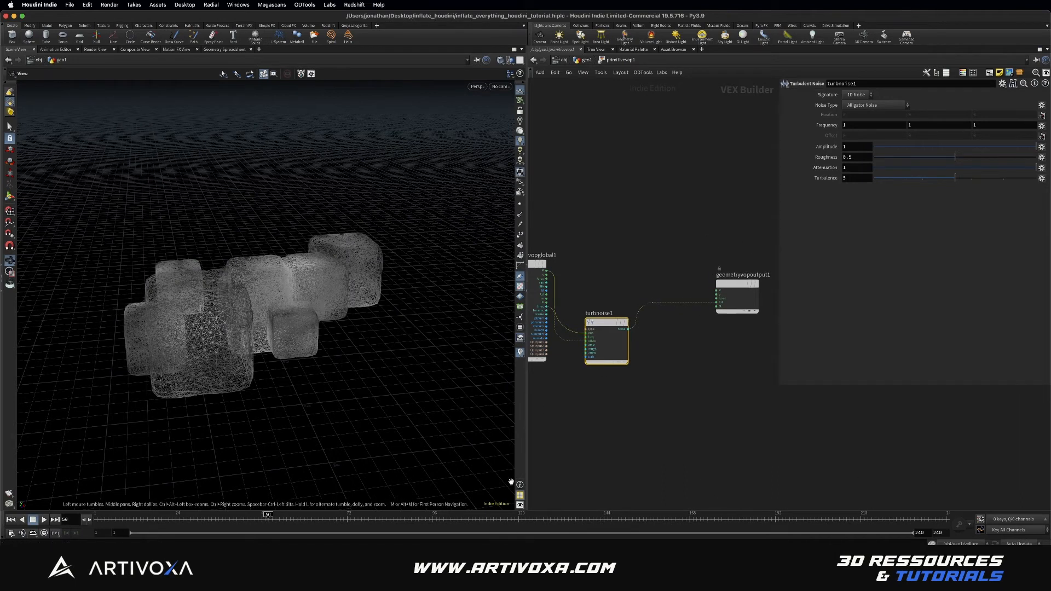
pyautogui.doubleClick(938, 532)
pyautogui.write('100')
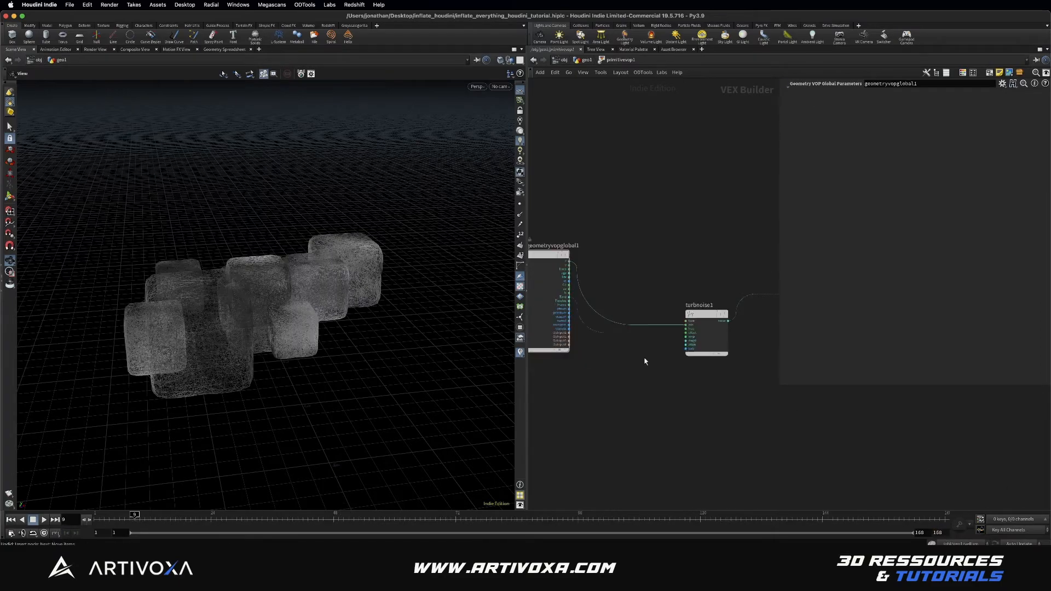
# Insert a Divide Constant node between the global Time and the Turbulent Noise offset
pyautogui.press('Tab')
pyautogui.write('div')
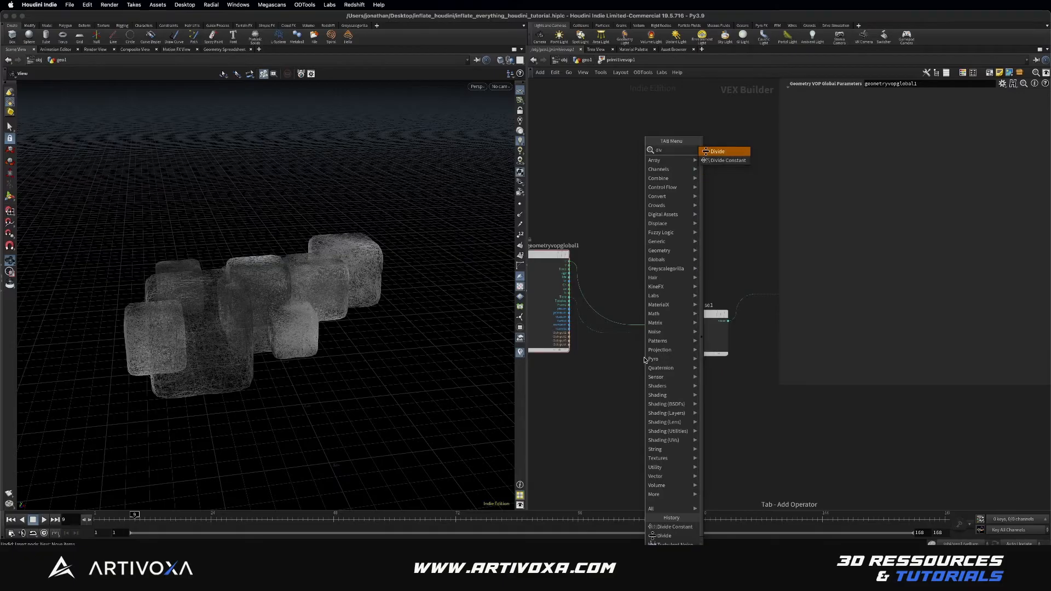
pyautogui.press('Down')
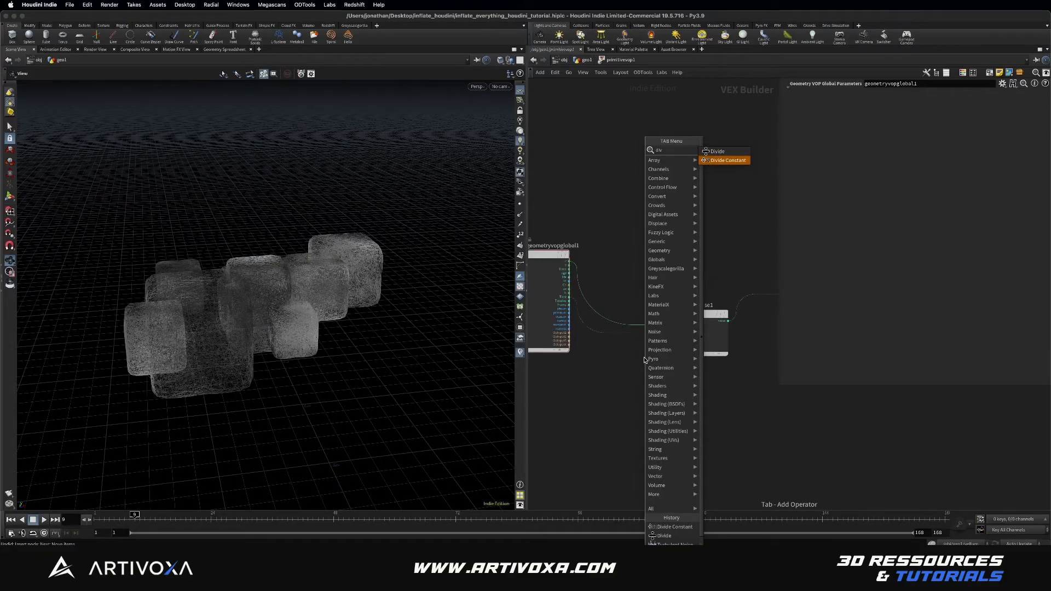
pyautogui.press('Return')
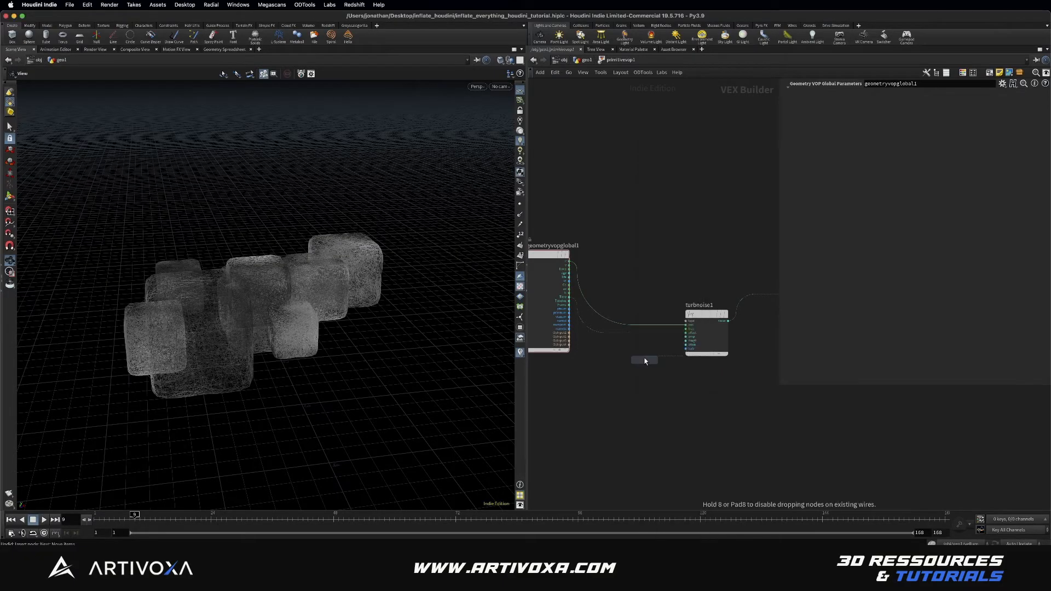
pyautogui.click(645, 359)
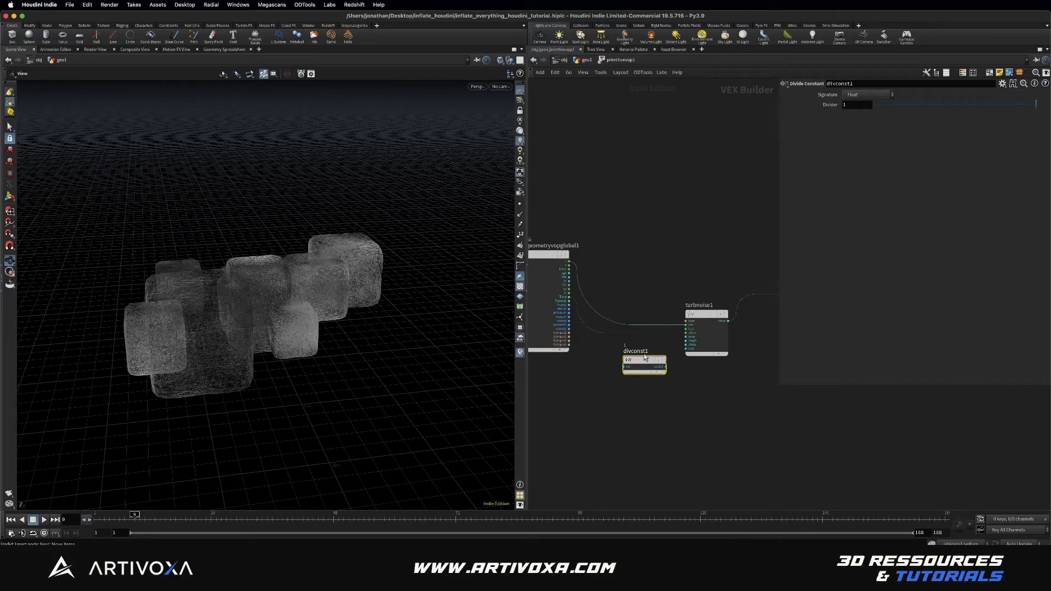
pyautogui.moveTo(645, 360); pyautogui.dragTo(635, 338)
# Try a higher divider in the Divide Constant node and play the animation to check the noise speed
pyautogui.doubleClick(855, 104)
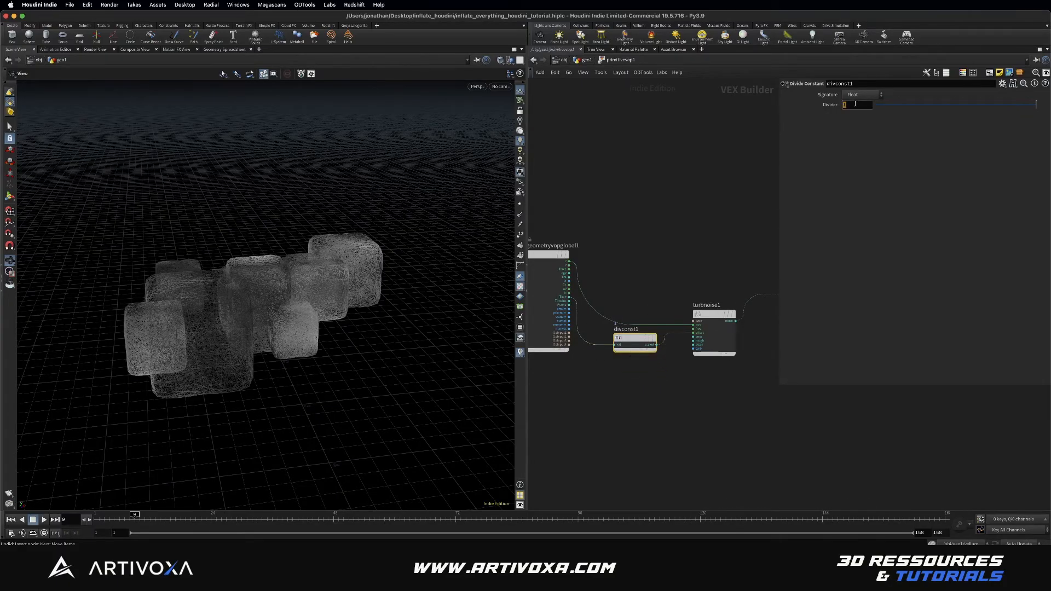
pyautogui.press('Return')
pyautogui.click(44, 520)
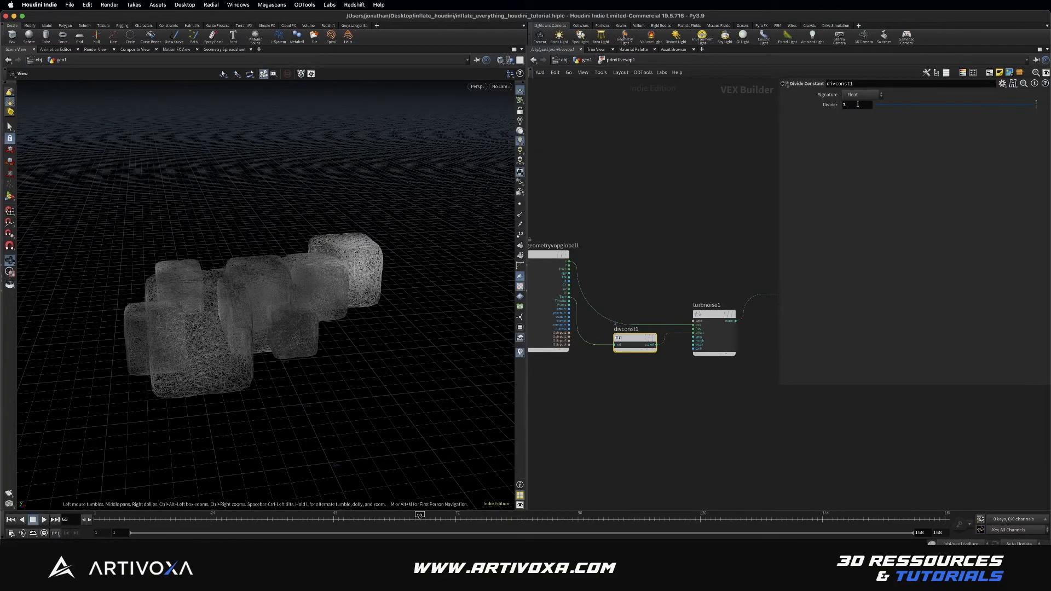
# Set the Divide Constant's divider to 0.5 and play the animation to check the noise speed
pyautogui.doubleClick(844, 105)
pyautogui.write('0.5')
pyautogui.press('Return')
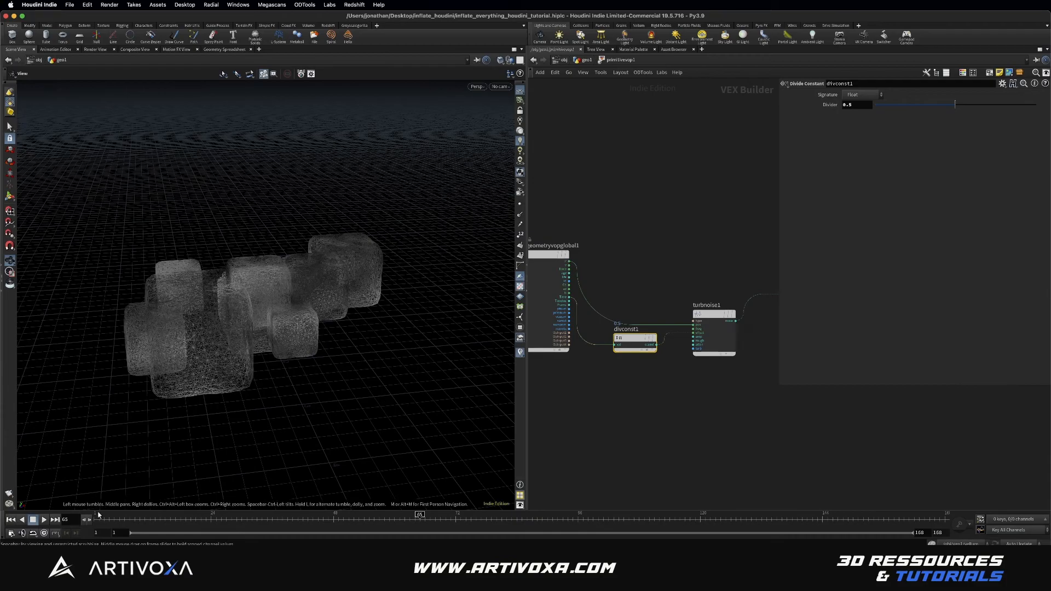
pyautogui.click(44, 520)
pyautogui.click(33, 520)
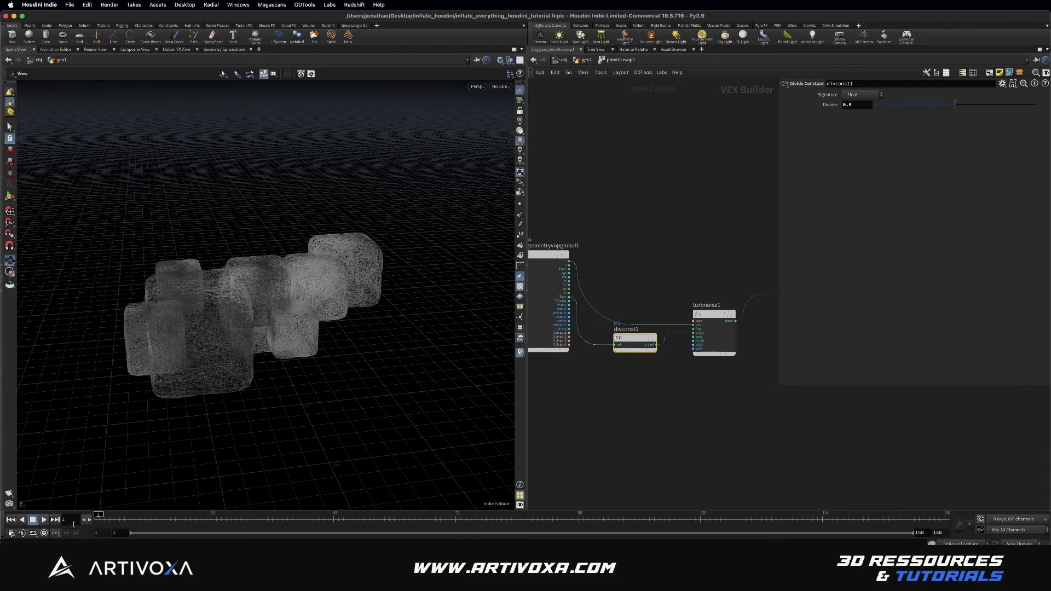
pyautogui.click(44, 521)
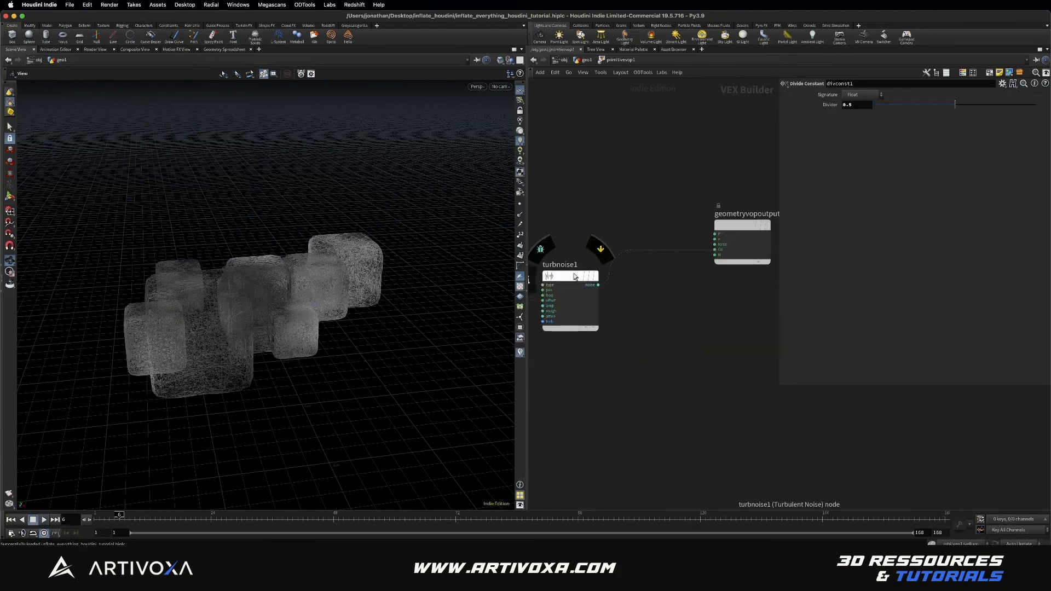
# Change the Turbulent Noise type to Simplex Noise and set its frequency to 0.4 on all three axes
pyautogui.moveTo(614, 198); pyautogui.dragTo(562, 316)
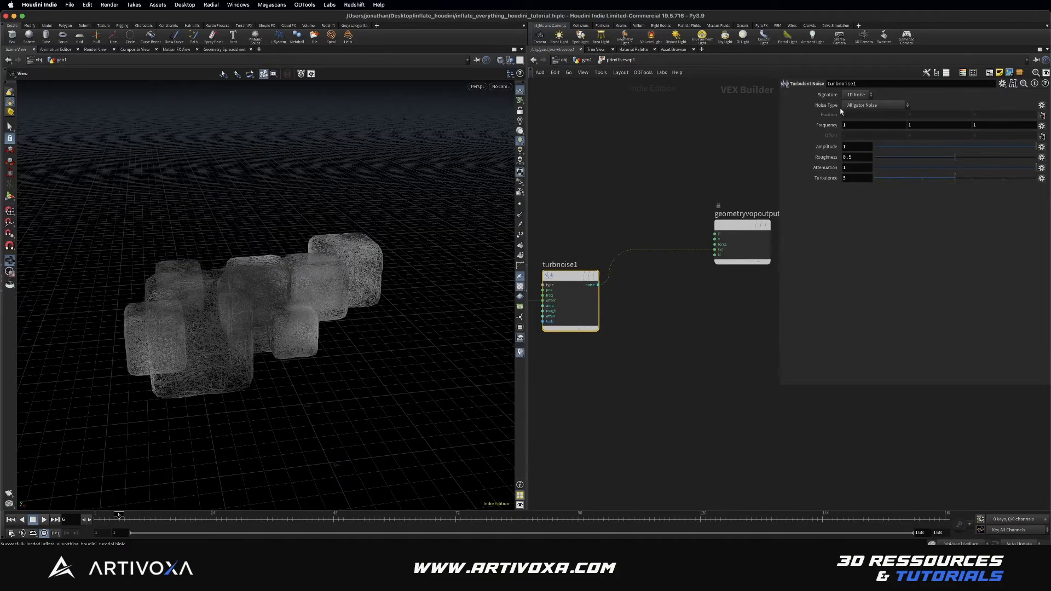
pyautogui.click(885, 105)
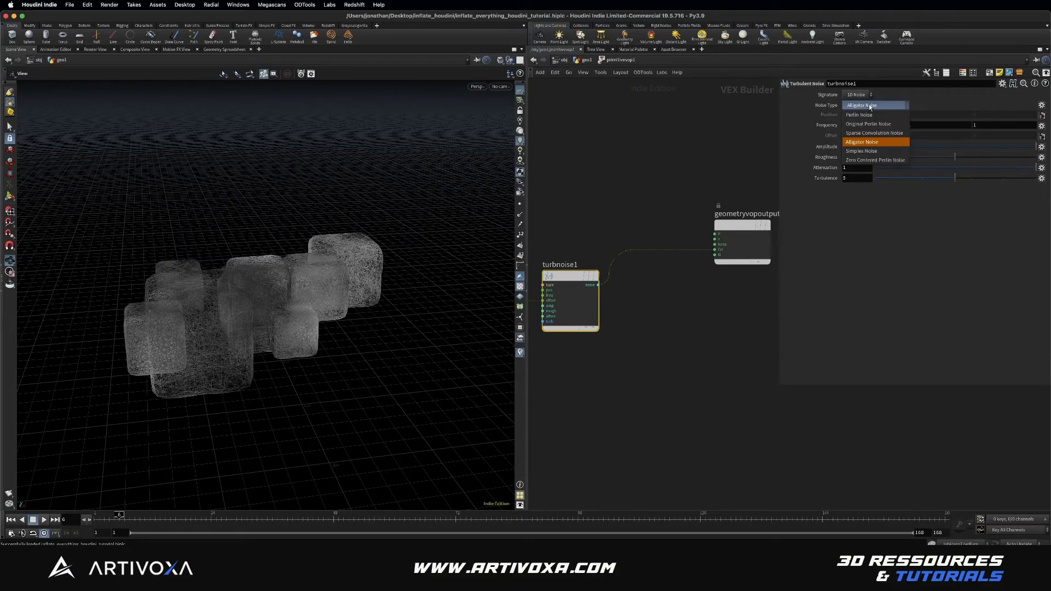
pyautogui.click(863, 150)
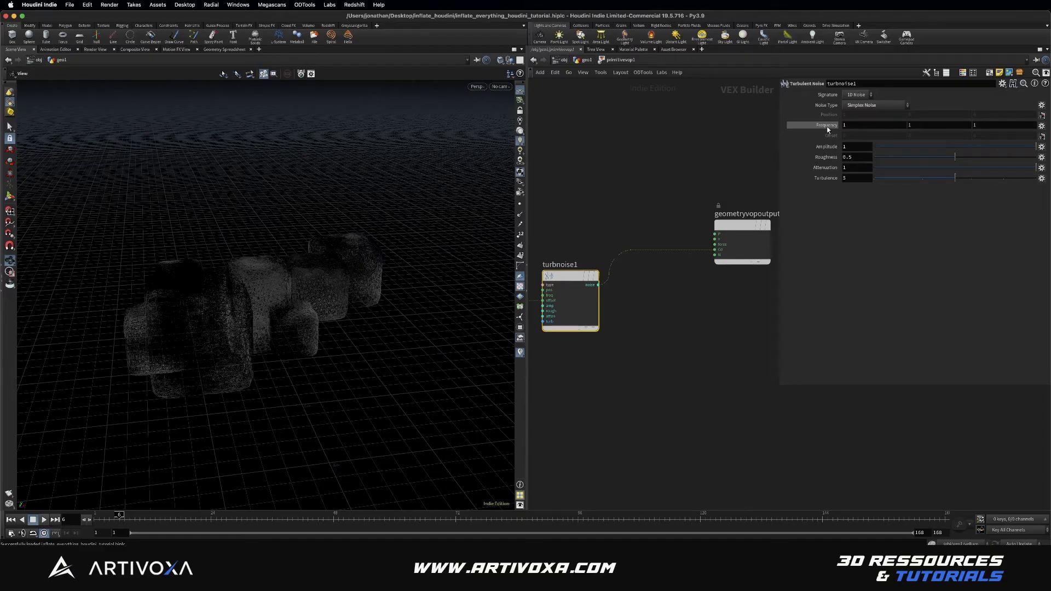
pyautogui.moveTo(827, 126); pyautogui.dragTo(772, 127, button='middle')
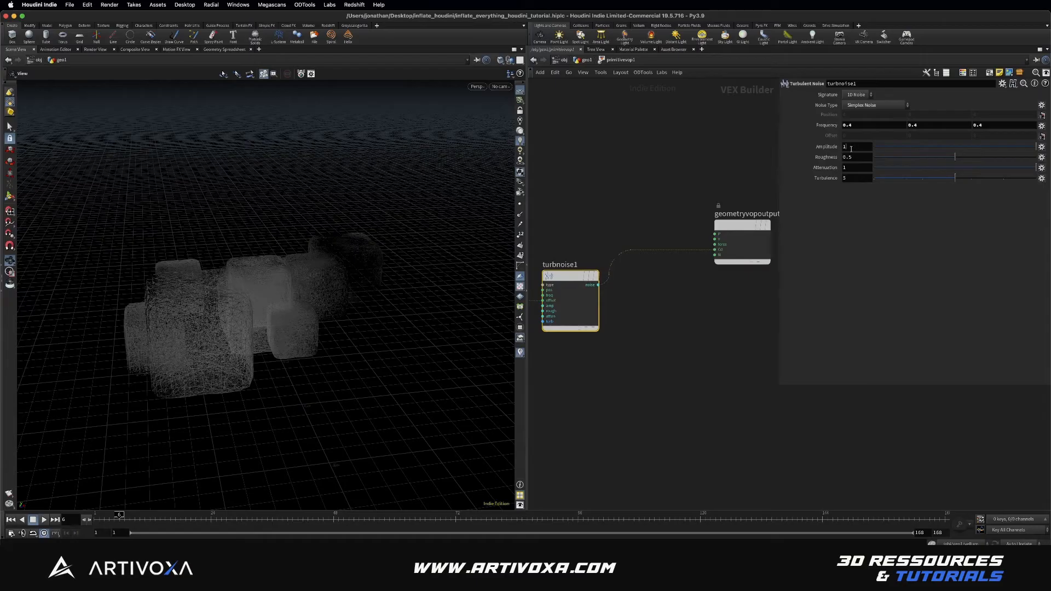
# Set the Turbulent Noise amplitude to 3 and roughness to 0.4
pyautogui.moveTo(852, 147); pyautogui.dragTo(836, 147)
pyautogui.write('3')
pyautogui.click(849, 157)
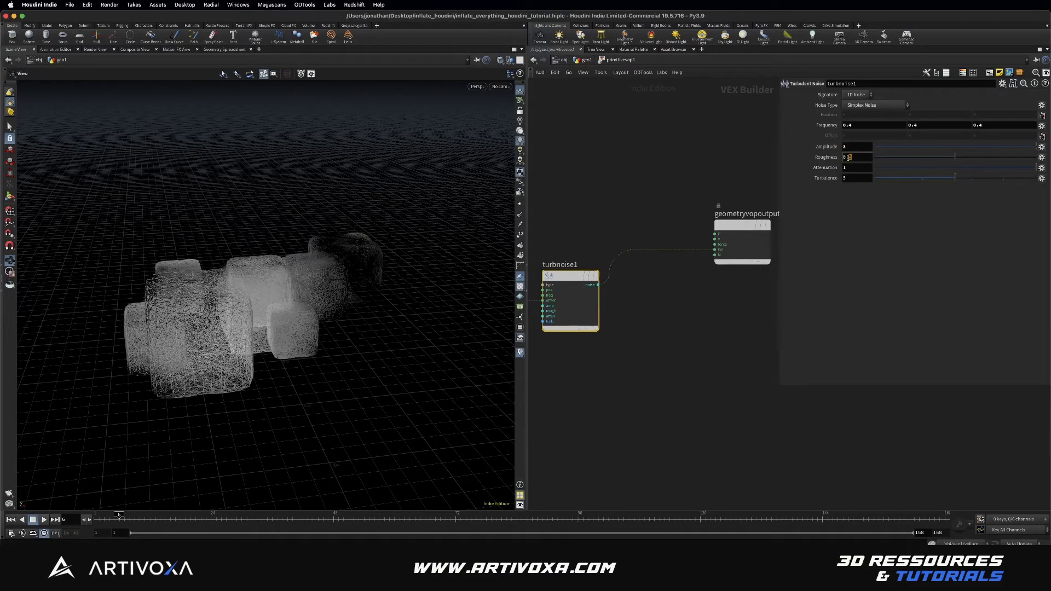
pyautogui.write('4')
pyautogui.press('Return')
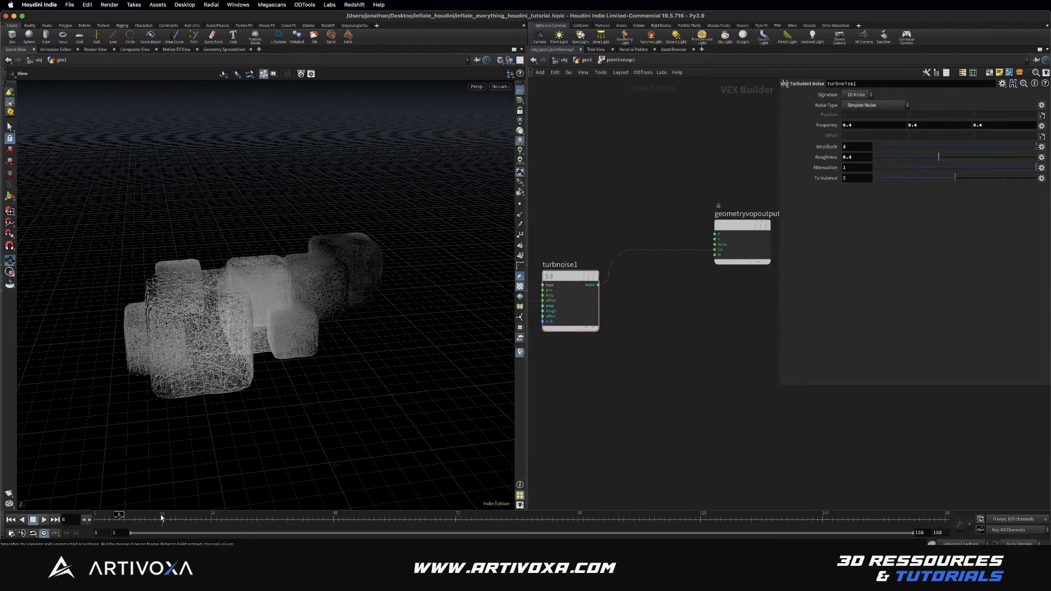
# Play the animation from the start to check the adjusted noise on the cubes
pyautogui.moveTo(127, 518); pyautogui.dragTo(78, 520)
pyautogui.click(45, 520)
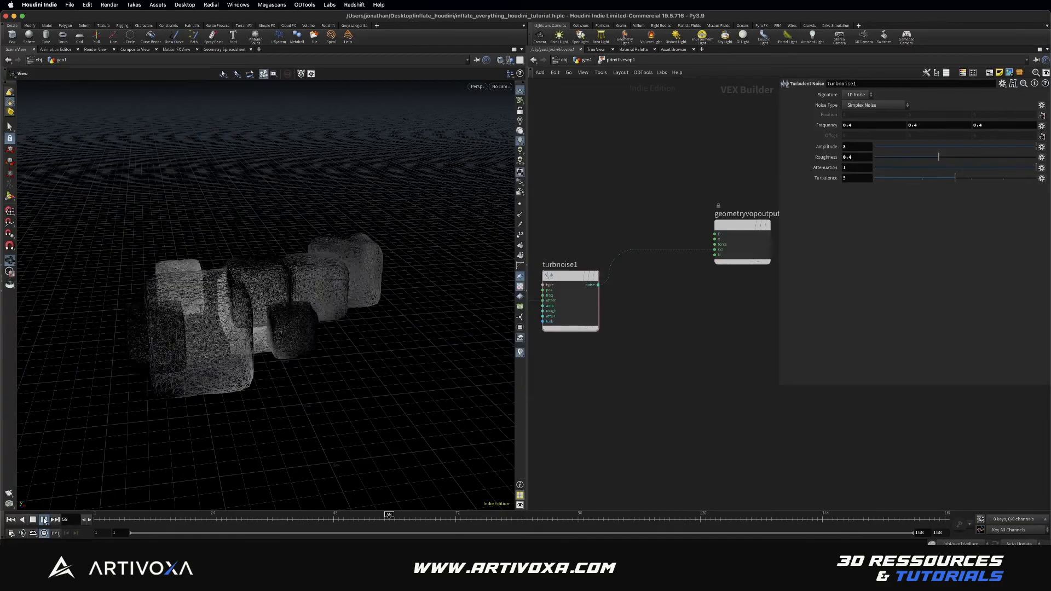
pyautogui.click(45, 520)
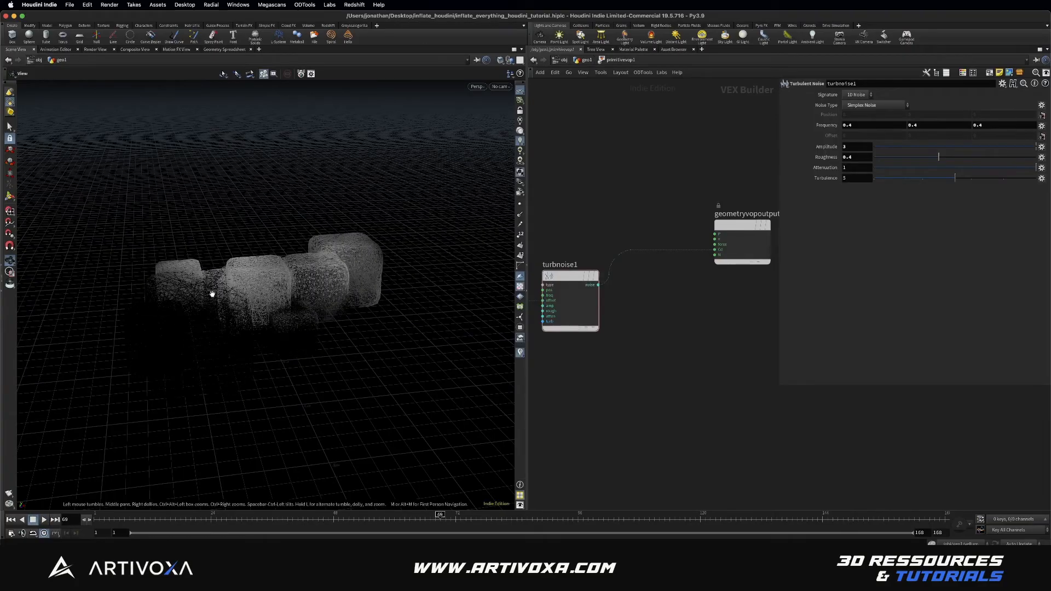
pyautogui.press('Tab')
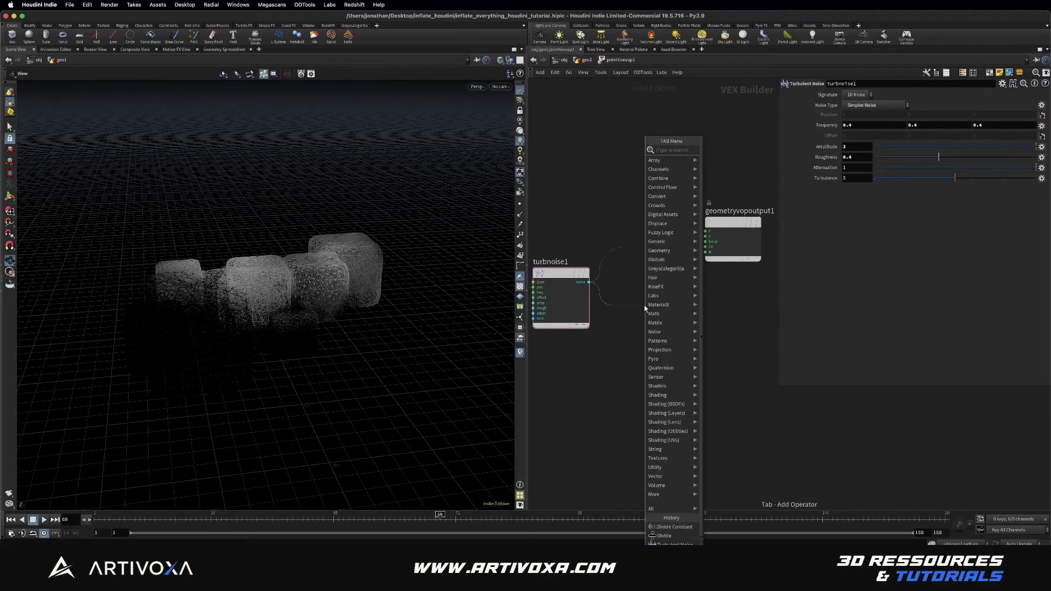
pyautogui.write('bind')
pyautogui.press('Return')
pyautogui.click(654, 309)
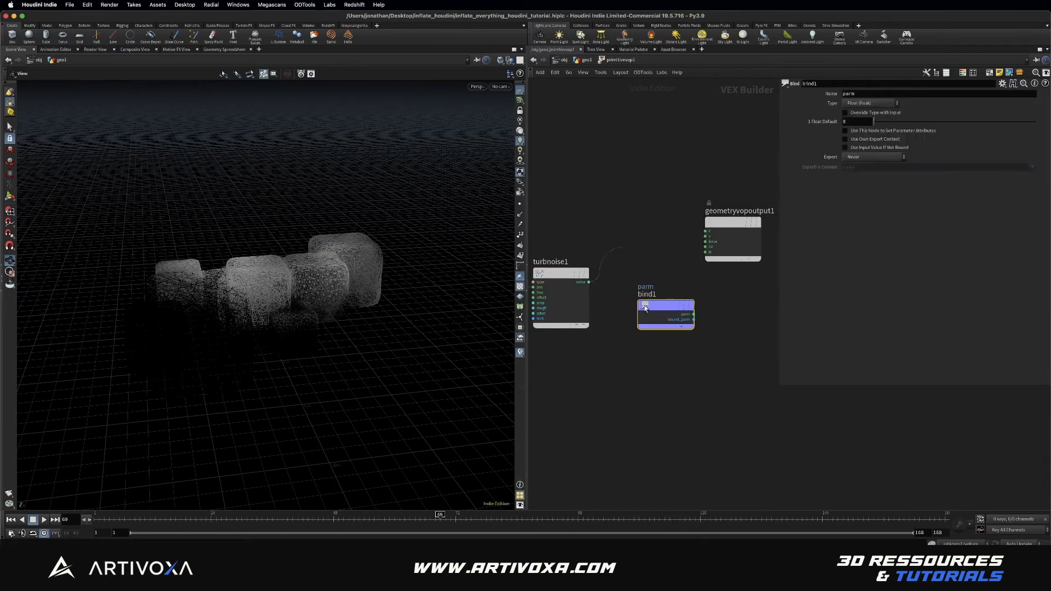
pyautogui.press('Delete')
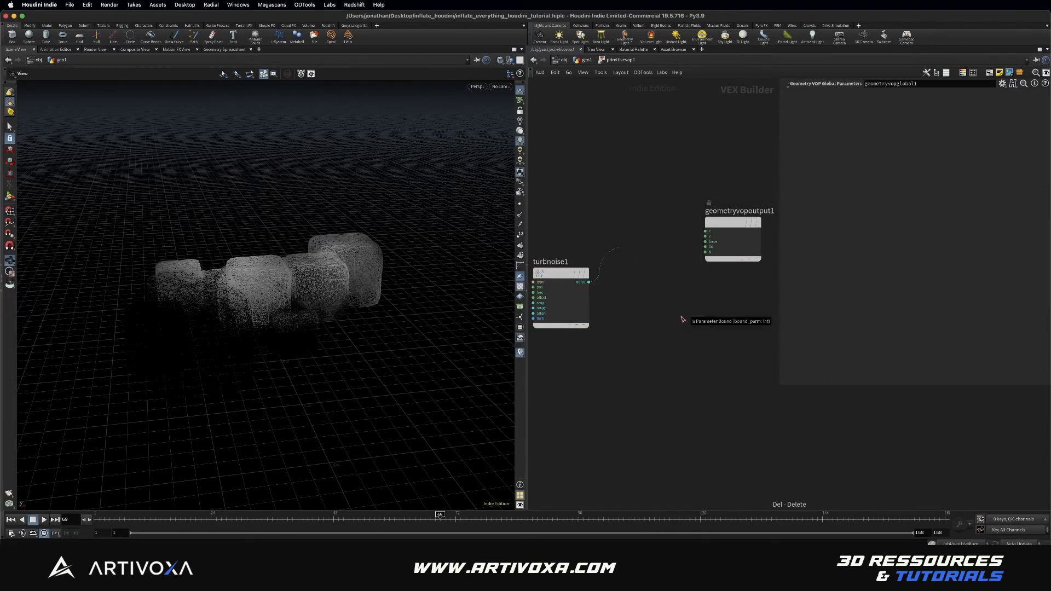
# Add a Bind Export node and wire the Turbulent Noise output into its input
pyautogui.press('Tab')
pyautogui.write('bind ex')
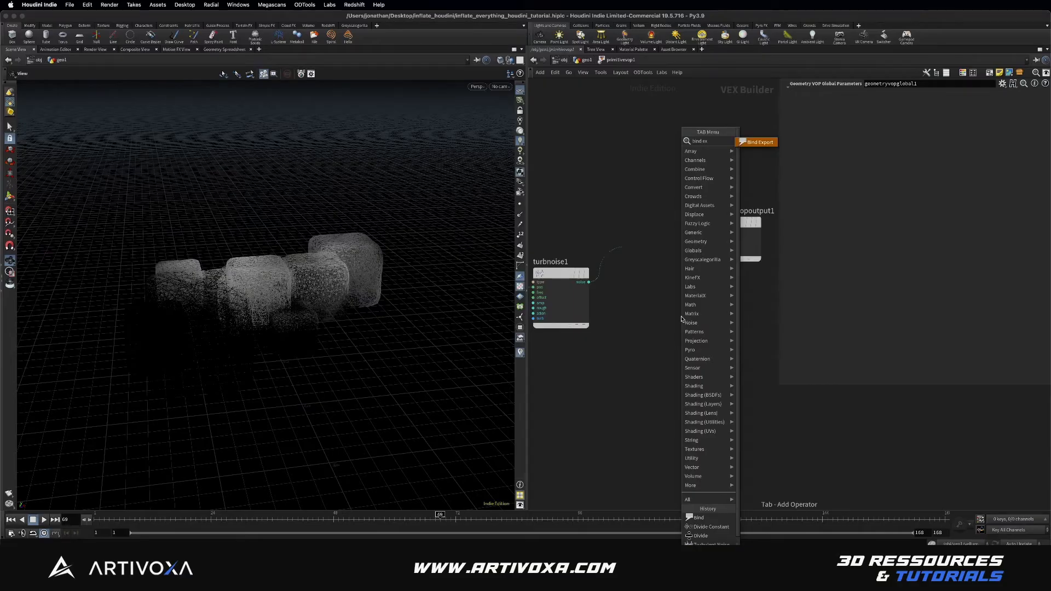
pyautogui.press('Return')
pyautogui.click(681, 316)
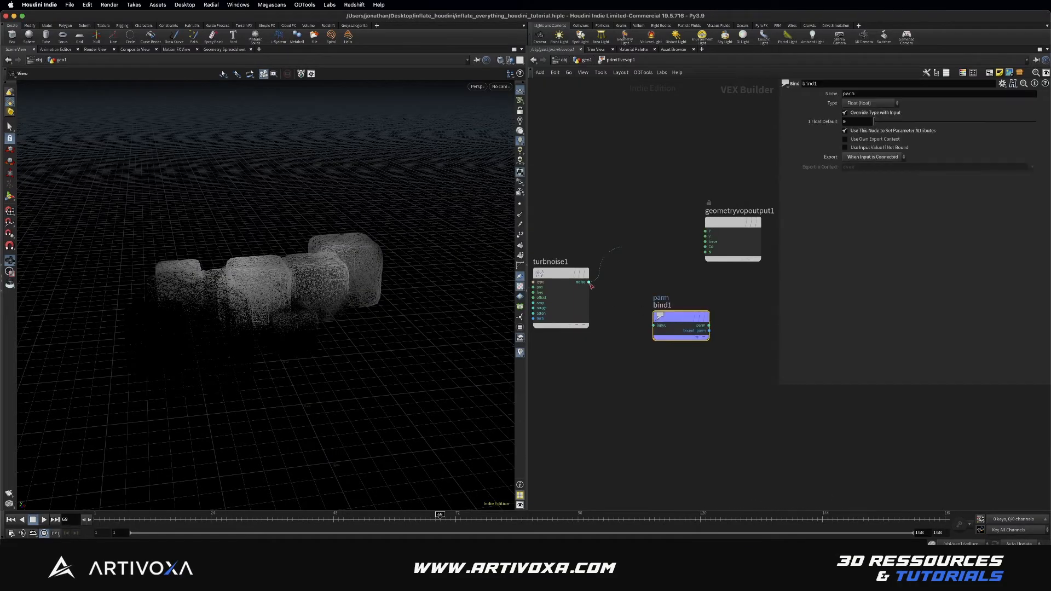
pyautogui.click(654, 325)
pyautogui.press('l')
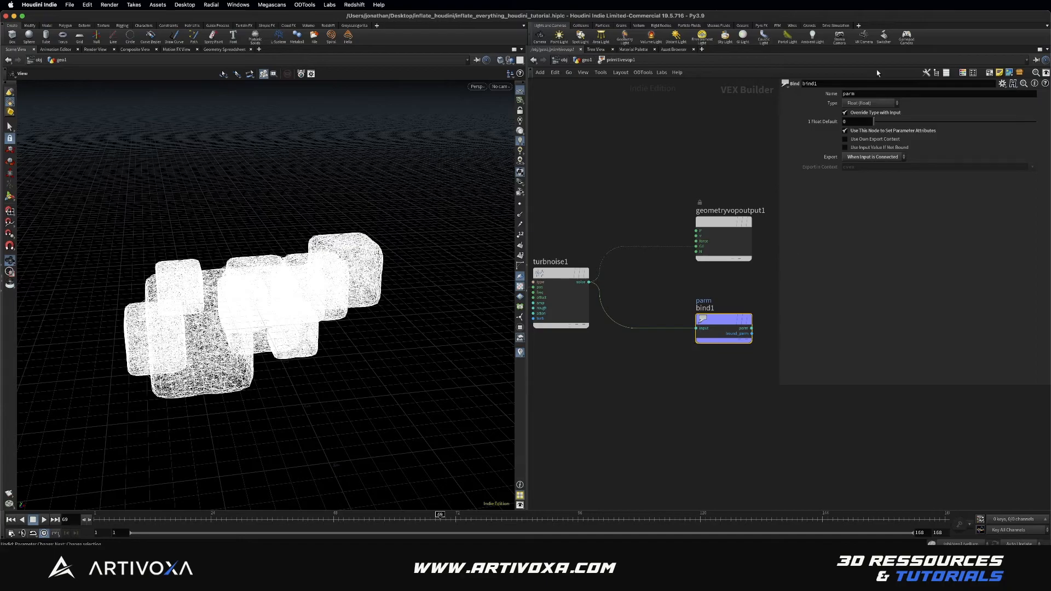
# Name the exported attribute of the Bind node inflation_noise
pyautogui.doubleClick(866, 93)
pyautogui.write('i,n')
pyautogui.write('flation_noise')
pyautogui.press('Return')
pyautogui.scroll(-2, 718, 284)
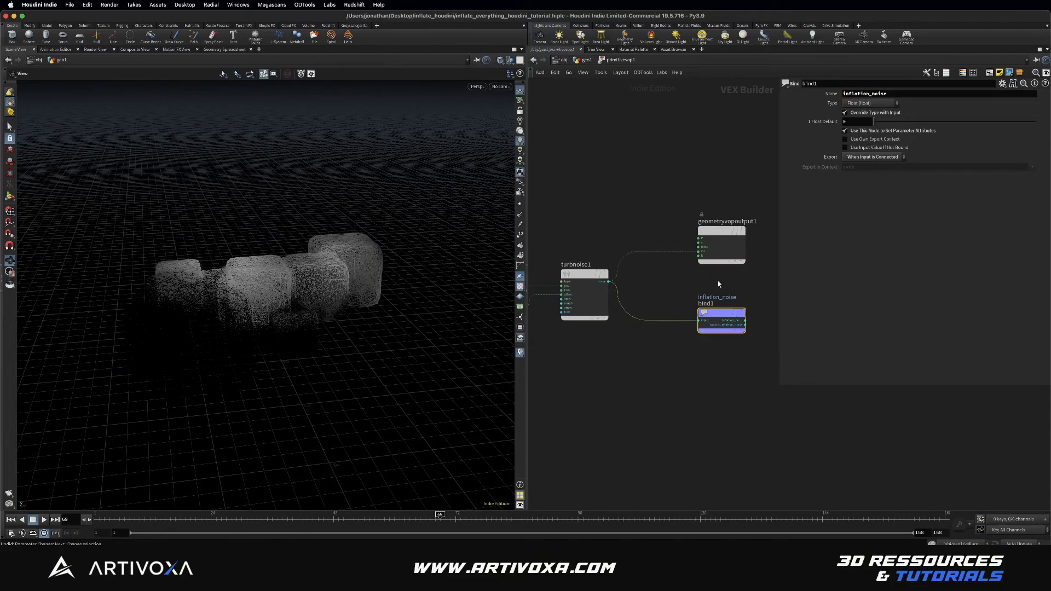
pyautogui.scroll(-2, 703, 292)
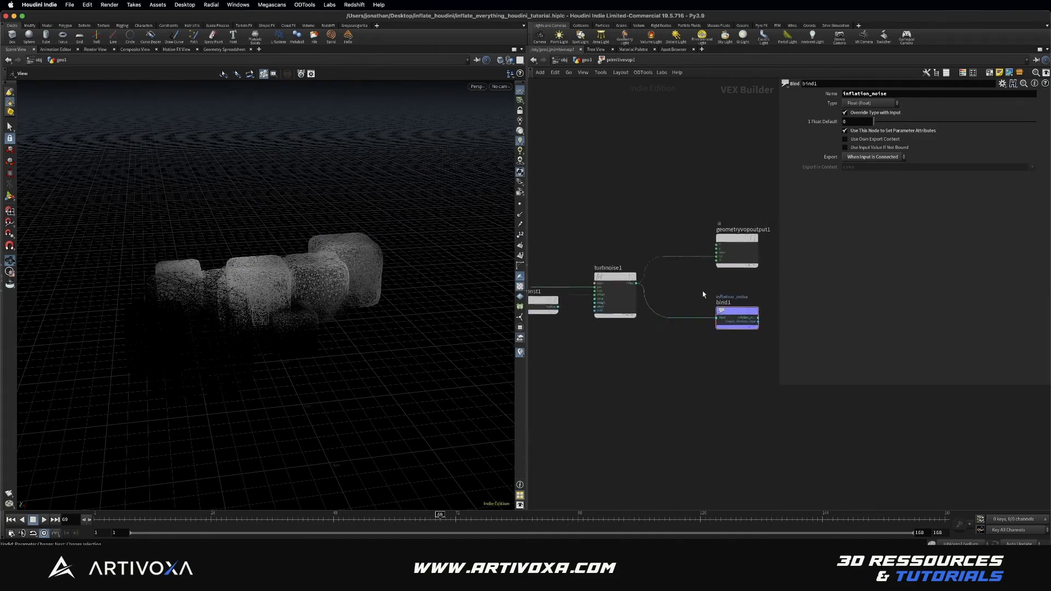
# Return to the geometry network and add an Attribute Promote node below the primitive Attribute VOP
pyautogui.press('u')
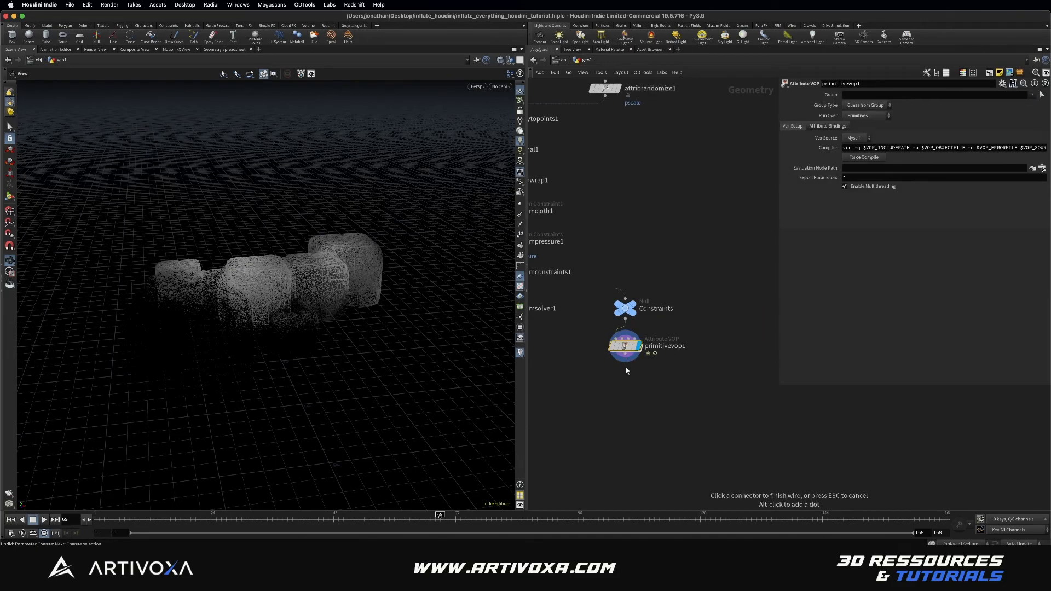
pyautogui.click(627, 354)
pyautogui.write('attribpro')
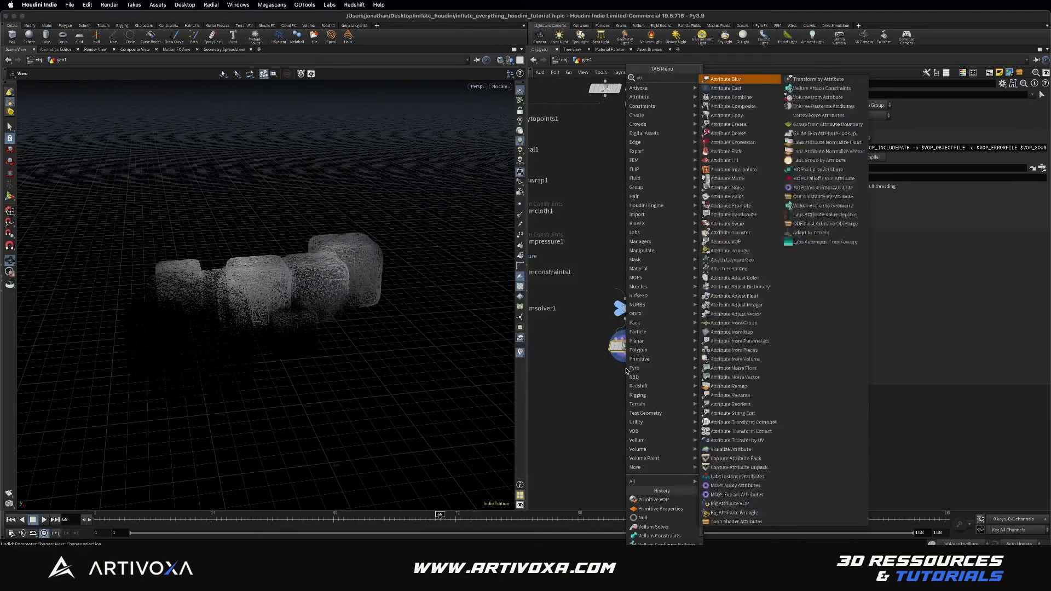
pyautogui.press('Return')
pyautogui.click(626, 369)
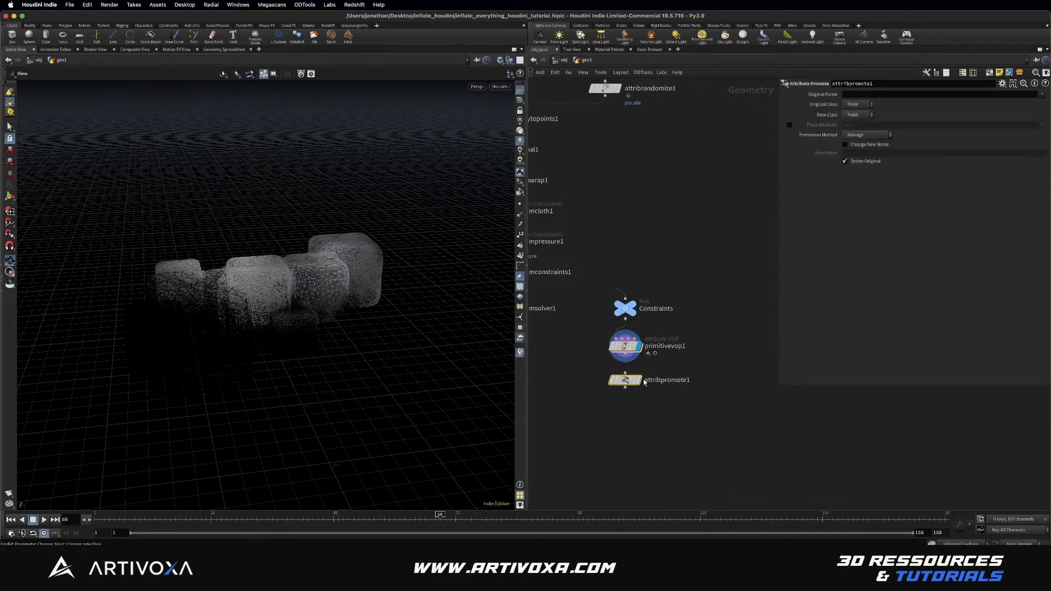
# Set the Attribute Promote node to convert inflation_noise from the Primitive class to points
pyautogui.click(858, 104)
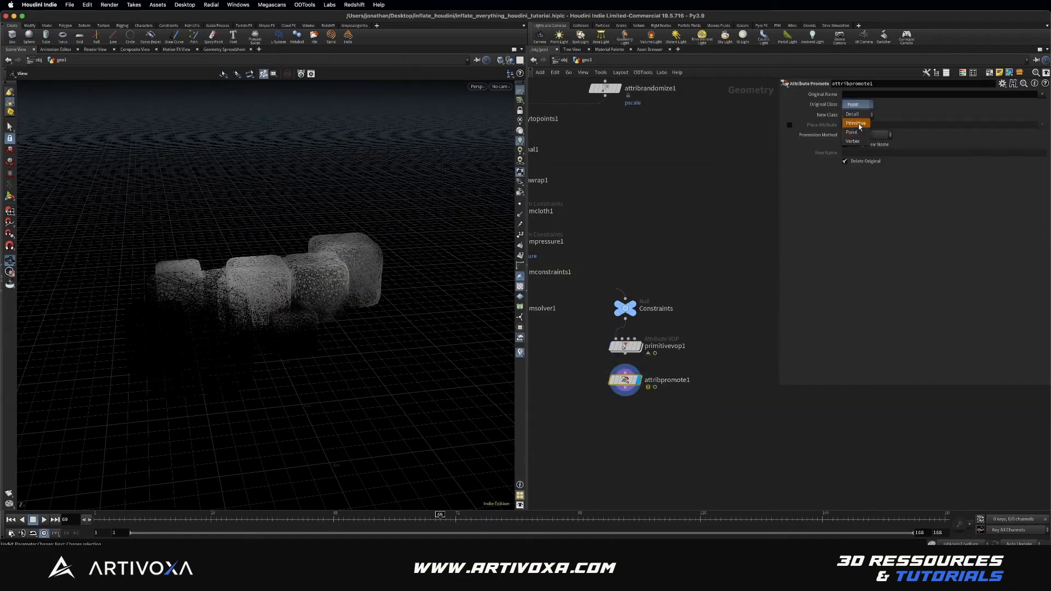
pyautogui.click(854, 118)
pyautogui.click(1043, 94)
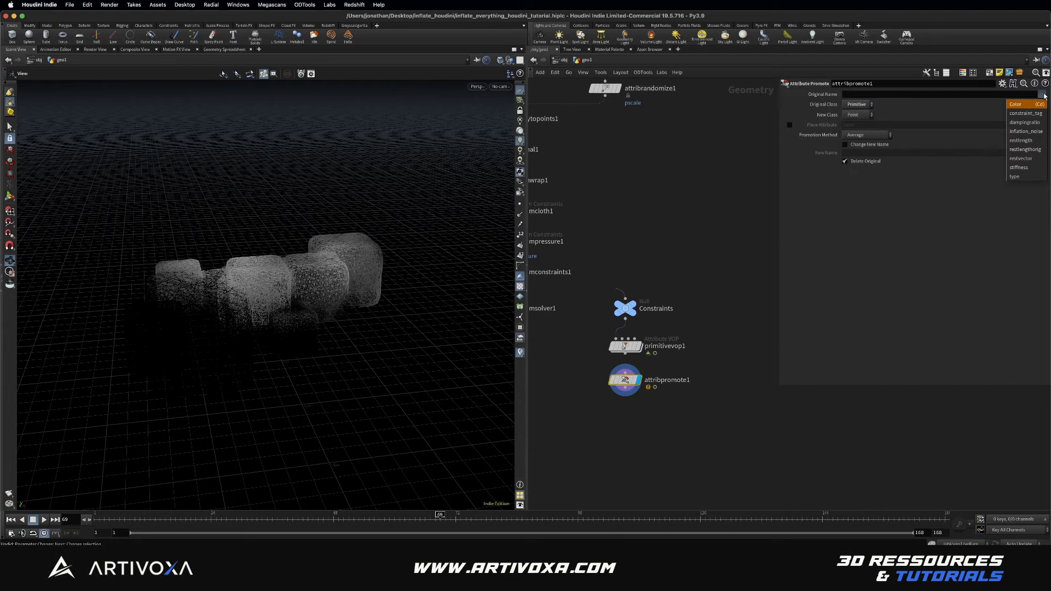
pyautogui.click(1029, 131)
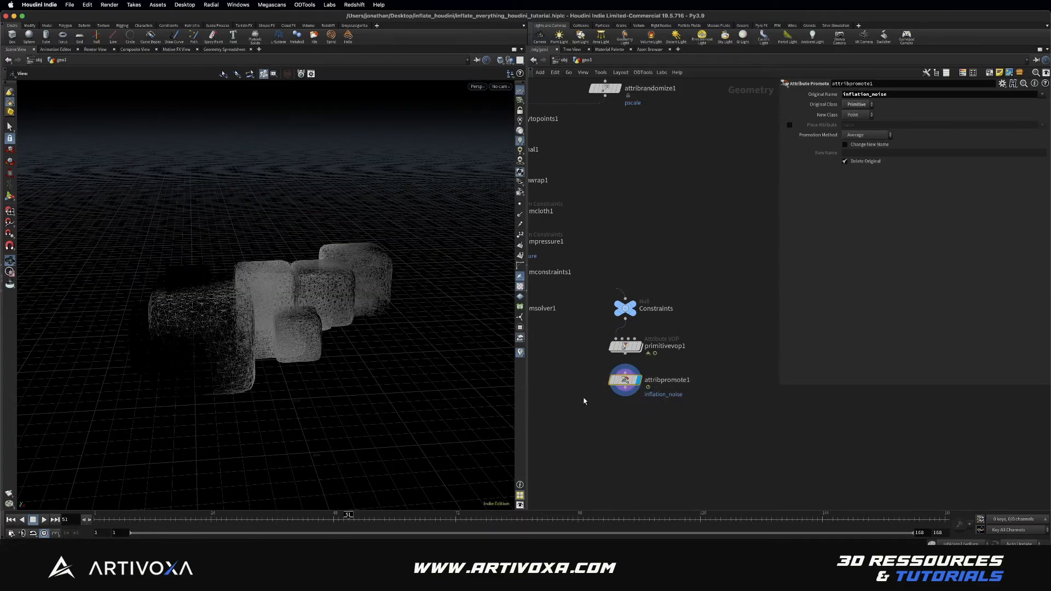
# Inspect the point values of inflation_noise in the Geometry Spreadsheet at another frame, sorted by that attribute
pyautogui.click(225, 49)
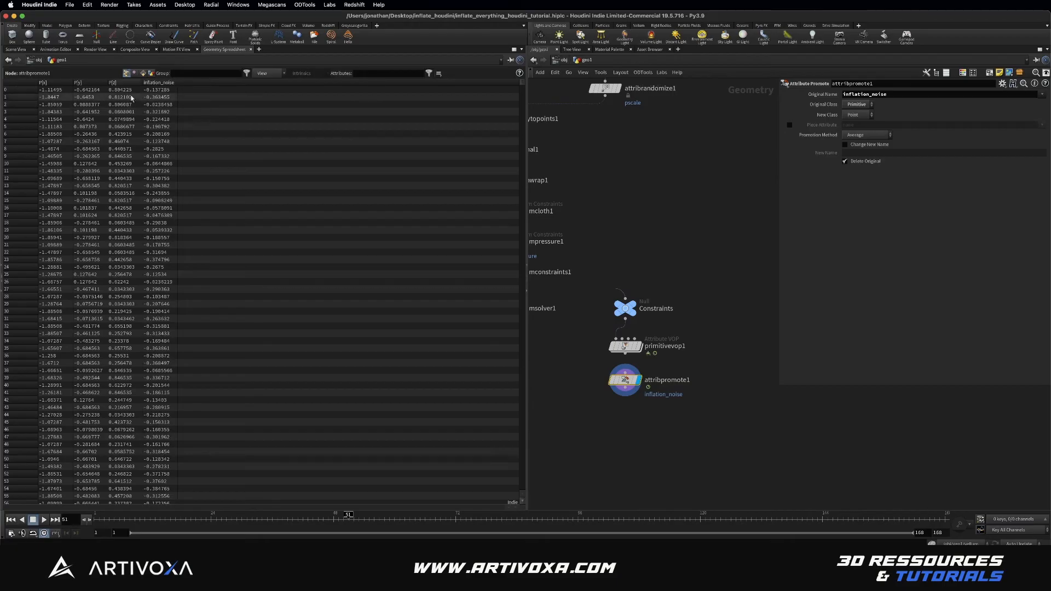
pyautogui.click(282, 515)
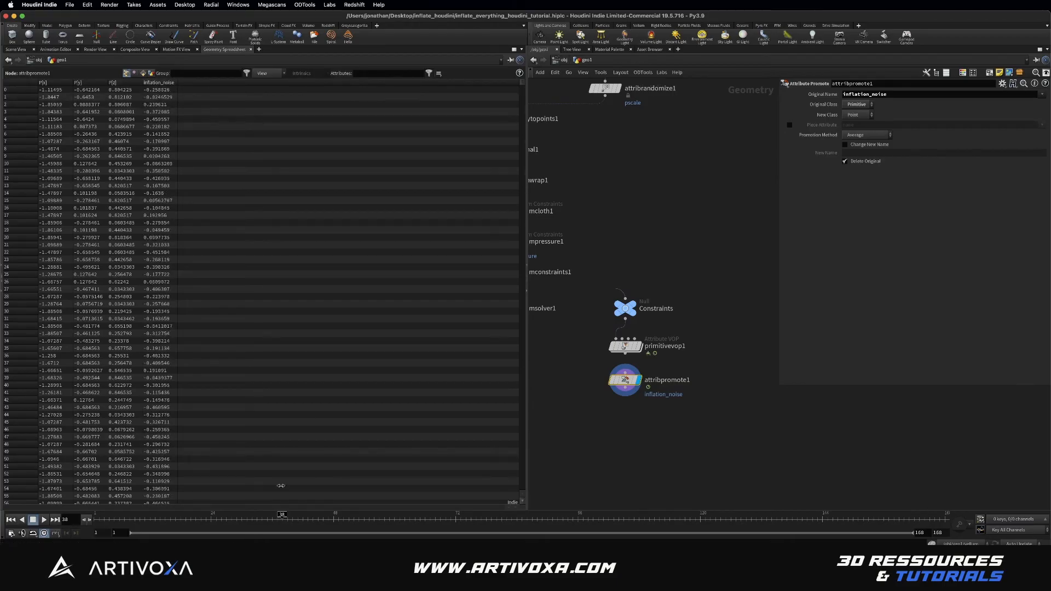
pyautogui.click(160, 83)
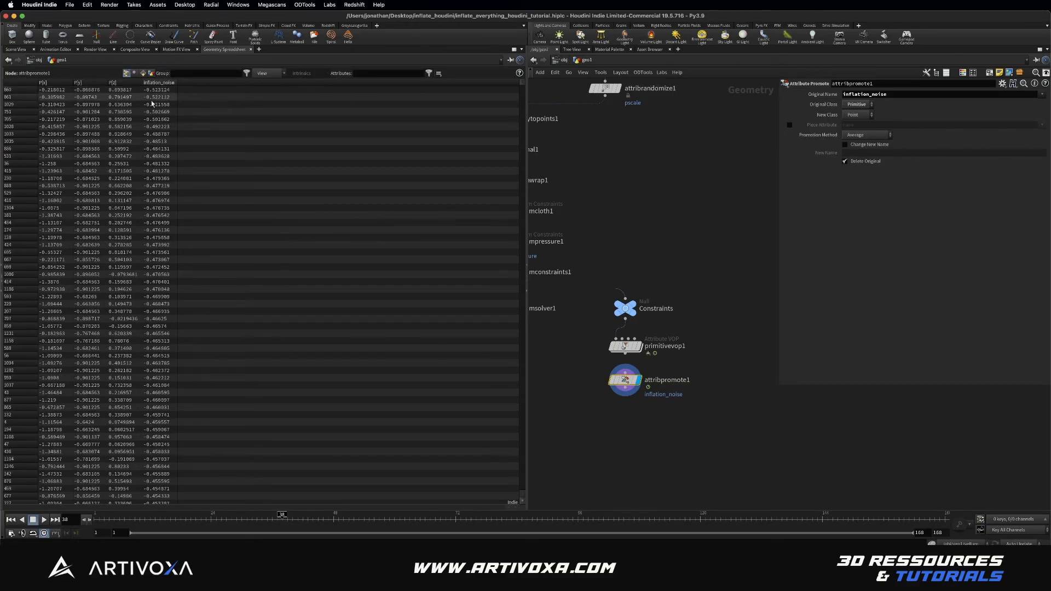
pyautogui.click(16, 49)
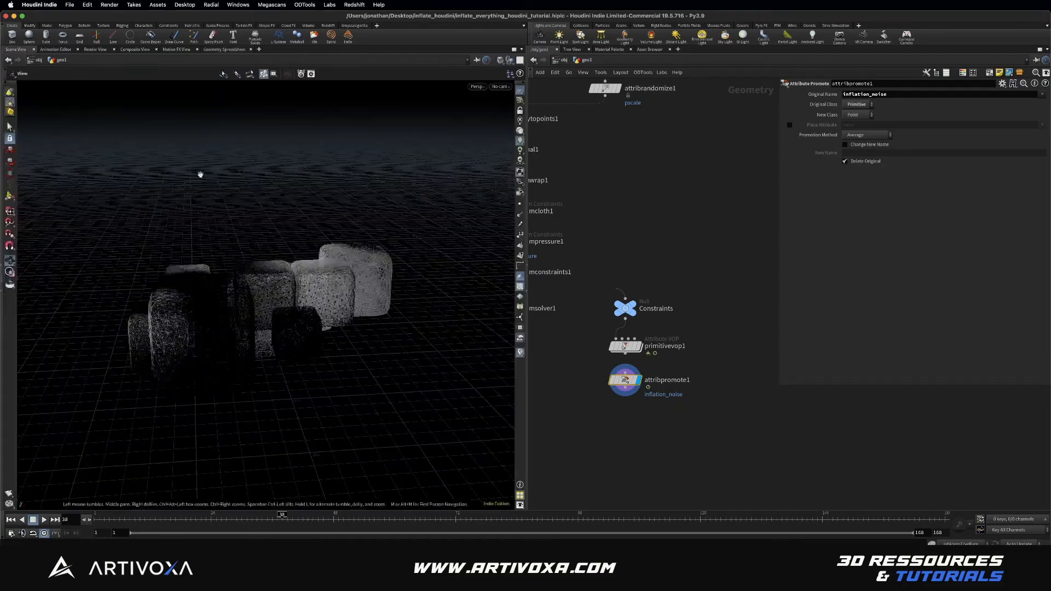
pyautogui.moveTo(327, 308); pyautogui.dragTo(296, 291)
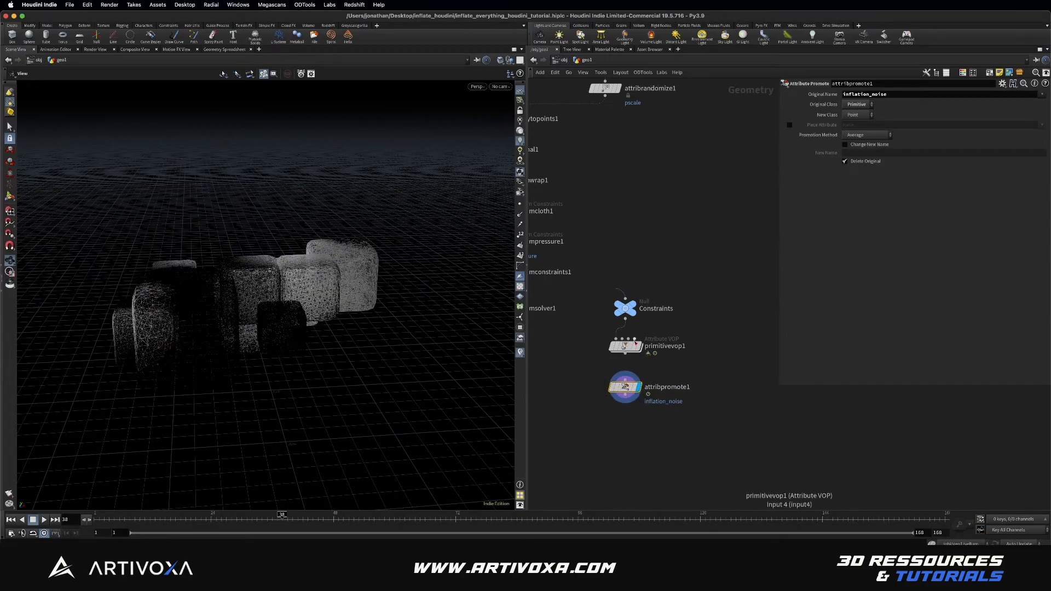
# Inside the primitive Attribute VOP, insert a Fit Range node between the Turbulent Noise and the inflation_noise Bind node
pyautogui.doubleClick(625, 346)
pyautogui.press('Tab')
pyautogui.write('fit')
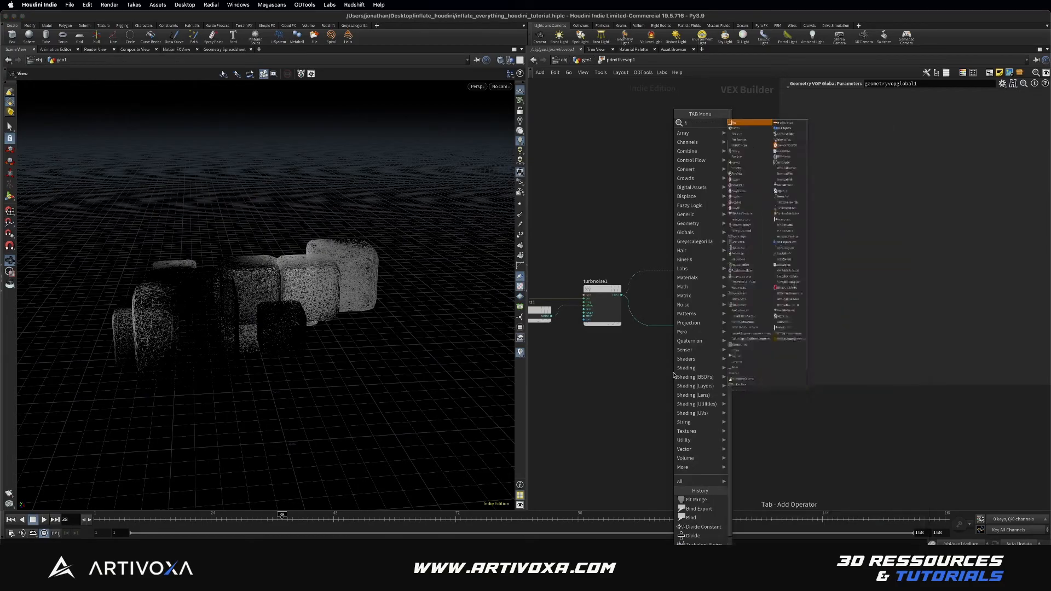
pyautogui.press('Return')
pyautogui.click(655, 357)
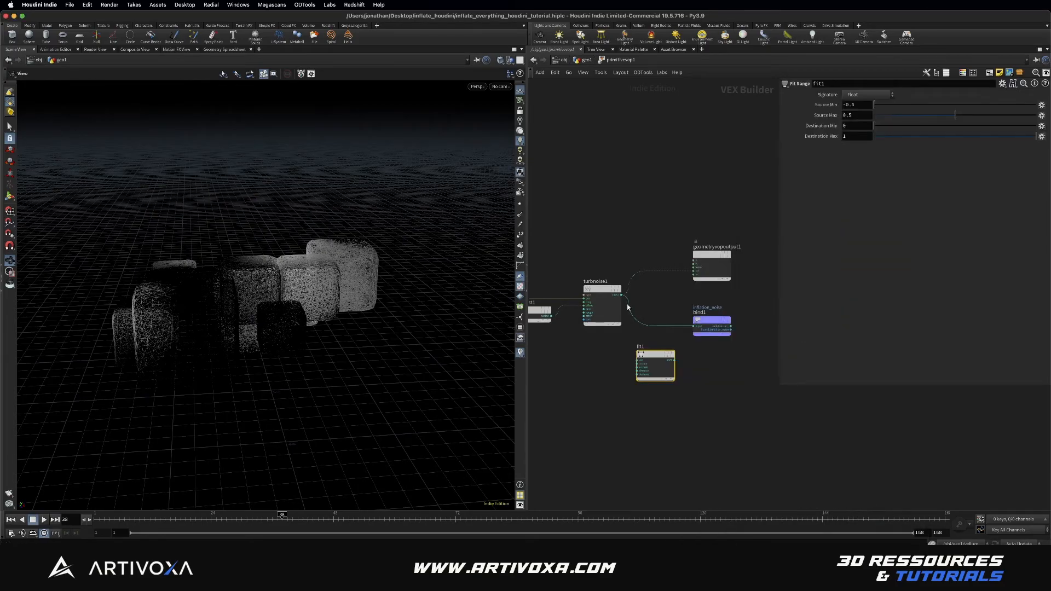
pyautogui.moveTo(637, 360); pyautogui.dragTo(622, 295)
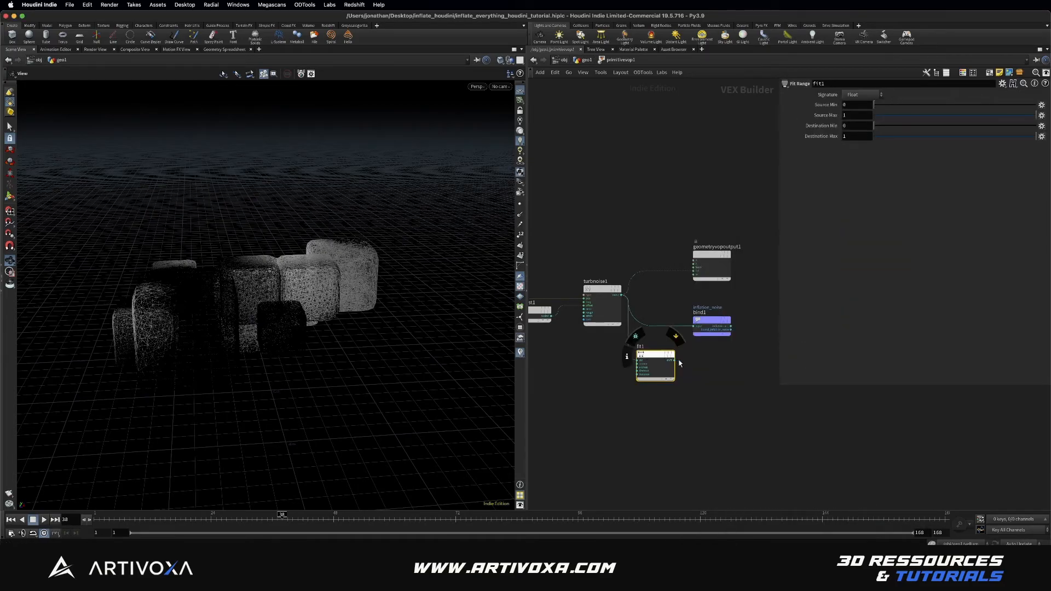
pyautogui.moveTo(674, 360); pyautogui.dragTo(687, 325)
pyautogui.moveTo(663, 364); pyautogui.dragTo(661, 328)
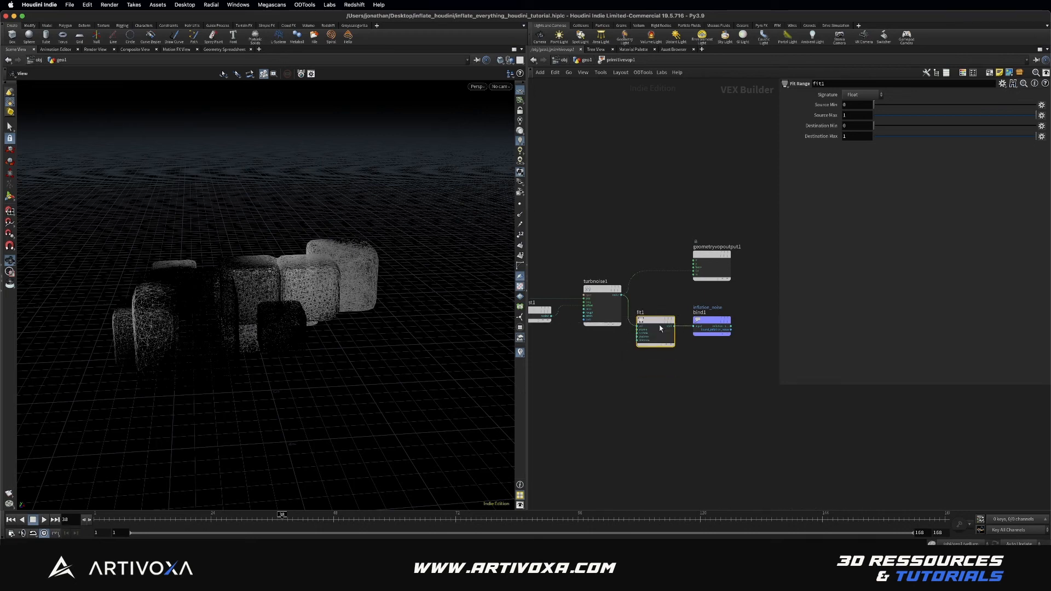
# Set the Fit Range's source minimum to -0.5 and source maximum to 0.5
pyautogui.doubleClick(854, 105)
pyautogui.doubleClick(850, 114)
pyautogui.write('0.5')
pyautogui.press('Return')
# Return to the geometry network and check the Attribute Promote's remapped inflation_noise values in the Geometry Spreadsheet
pyautogui.click(584, 62)
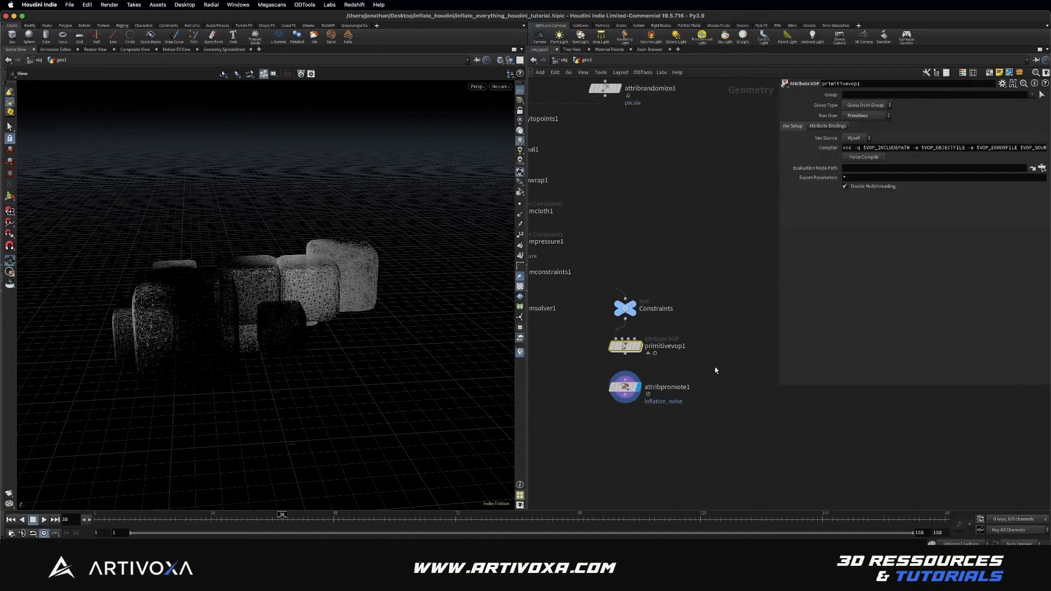
pyautogui.click(690, 381)
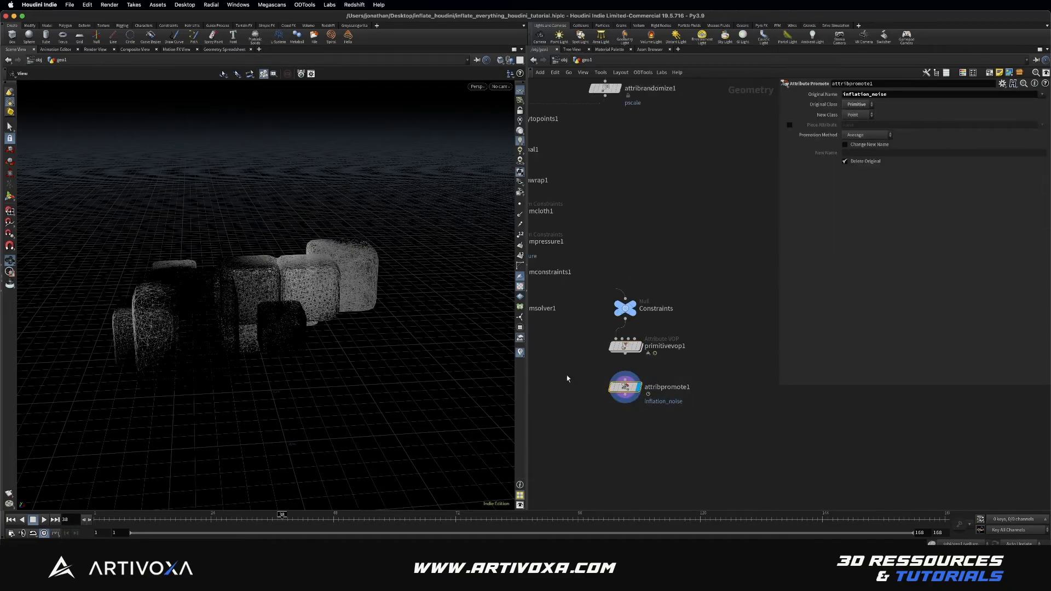
pyautogui.click(224, 49)
pyautogui.click(159, 83)
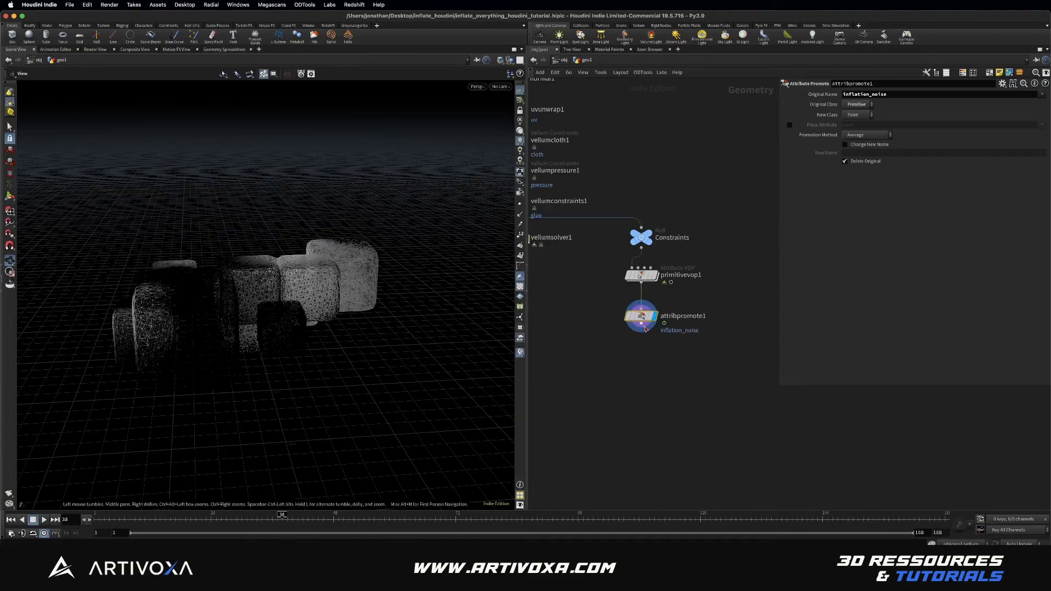
# Add a Null node below the Attribute Promote and connect it to that node's output
pyautogui.click(644, 327)
pyautogui.press('Tab')
pyautogui.write('null')
pyautogui.press('Return')
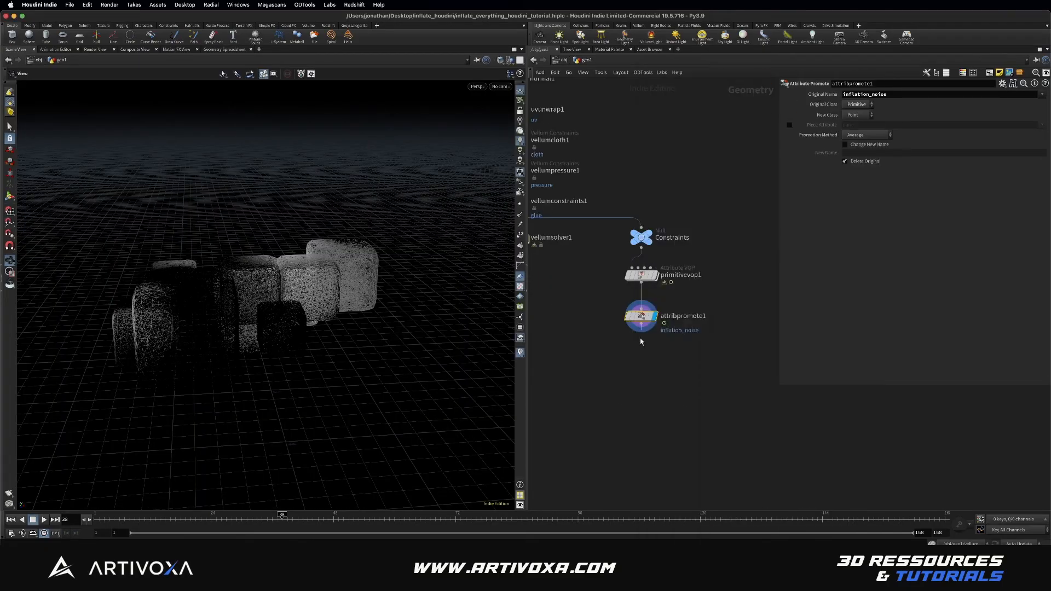
pyautogui.click(640, 338)
pyautogui.moveTo(640, 348); pyautogui.dragTo(641, 351)
# Rename the new Null to VEL_ATTRIBS and make it the displayed node
pyautogui.click(668, 352)
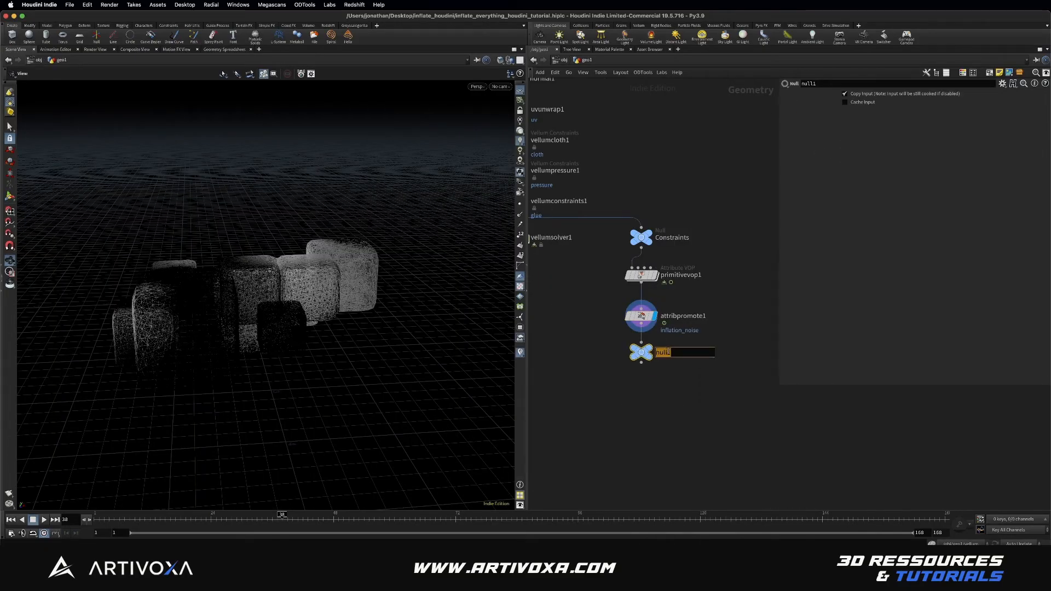
pyautogui.write('VEL_ATTRIBS')
pyautogui.press('Return')
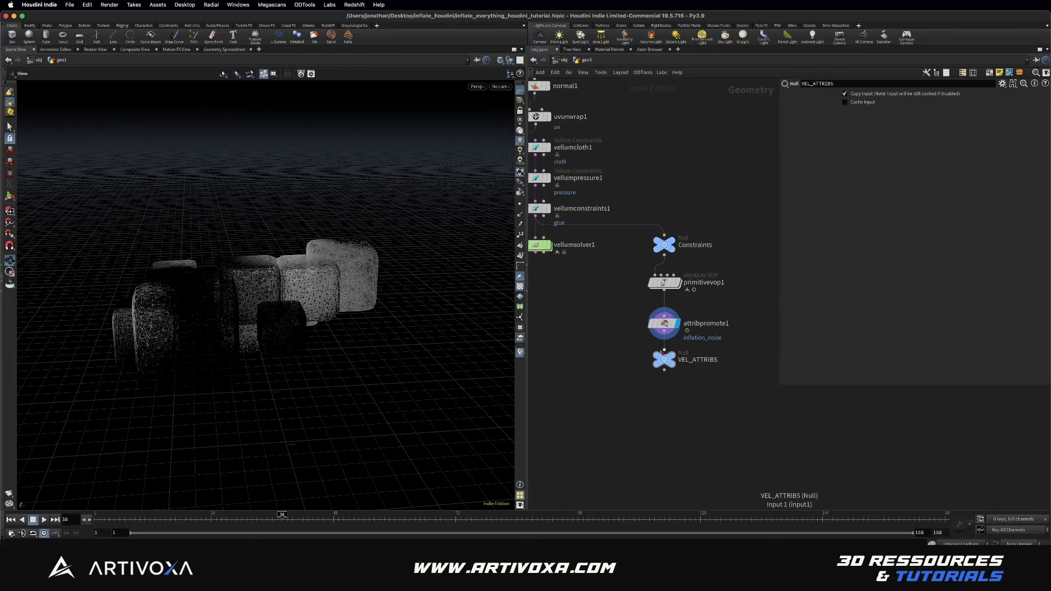
pyautogui.moveTo(663, 360); pyautogui.dragTo(664, 362)
pyautogui.moveTo(640, 350); pyautogui.dragTo(675, 372, button='middle')
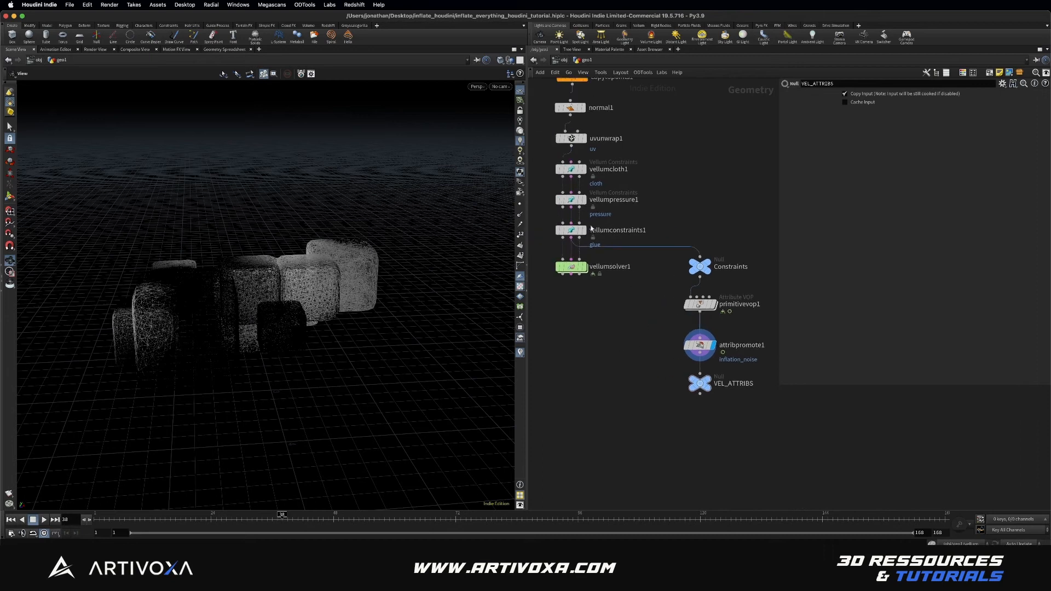
pyautogui.click(708, 379)
# Inside the Vellum Solver, add a Vellum Constraint Properties node wired into the SOURCE output, and rewind to the first frame
pyautogui.moveTo(618, 322); pyautogui.dragTo(644, 336, button='middle')
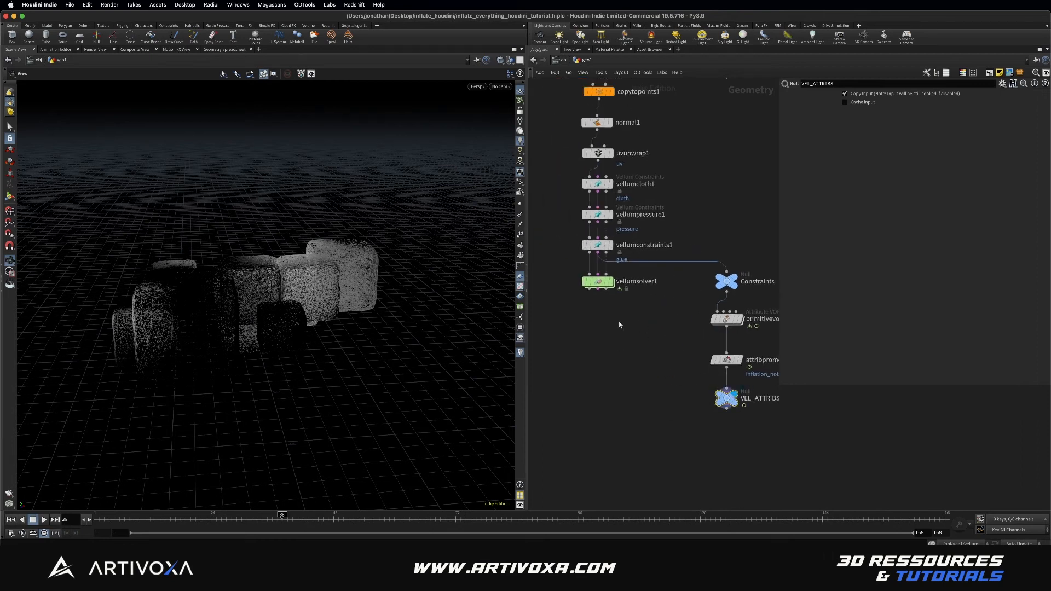
pyautogui.doubleClick(598, 282)
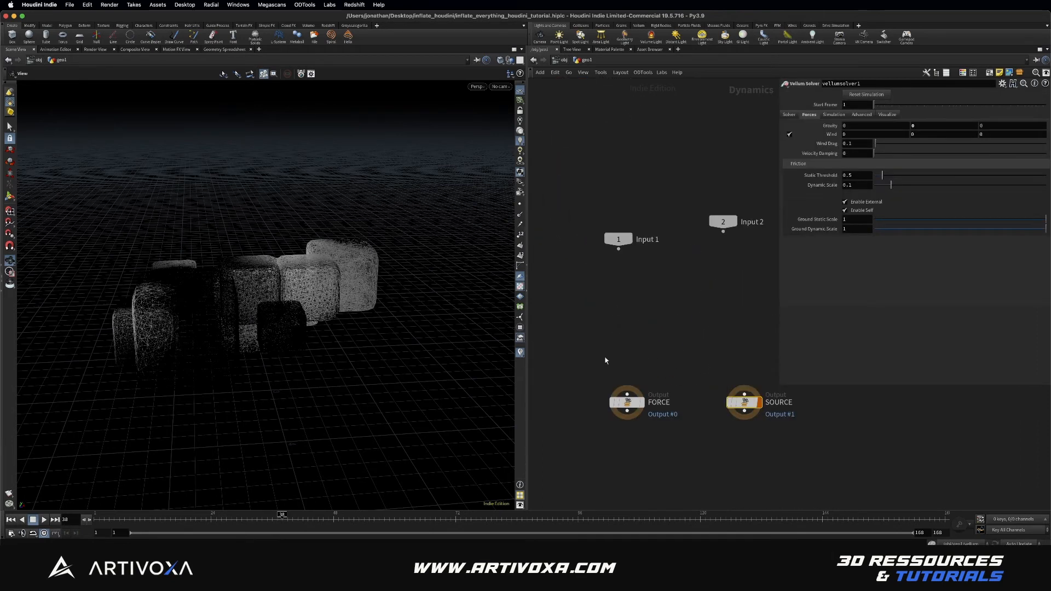
pyautogui.press('Tab')
pyautogui.write('ve')
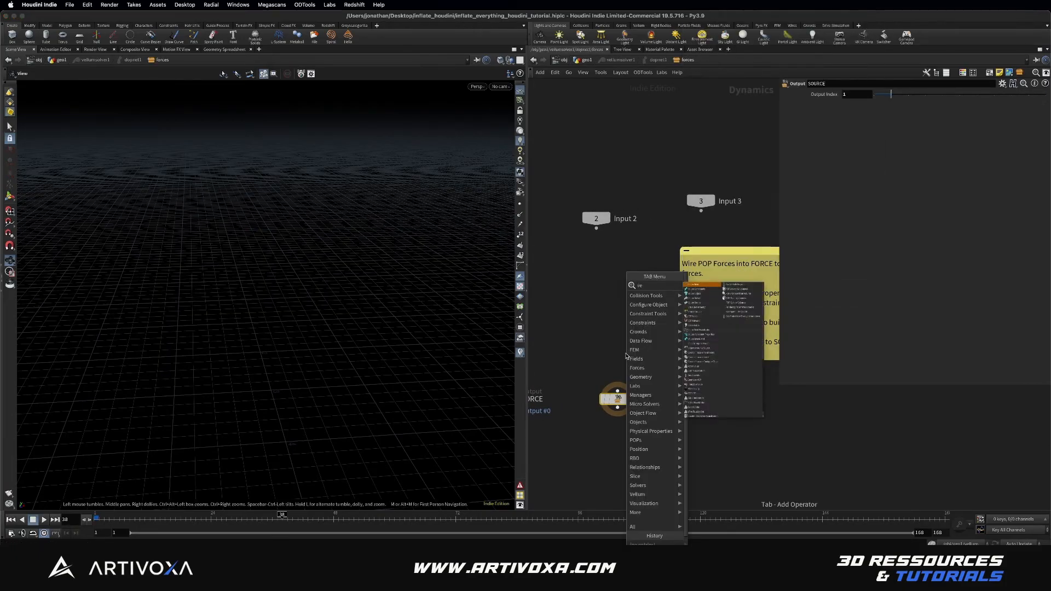
pyautogui.write('llum co')
pyautogui.press('Down')
pyautogui.press('Return')
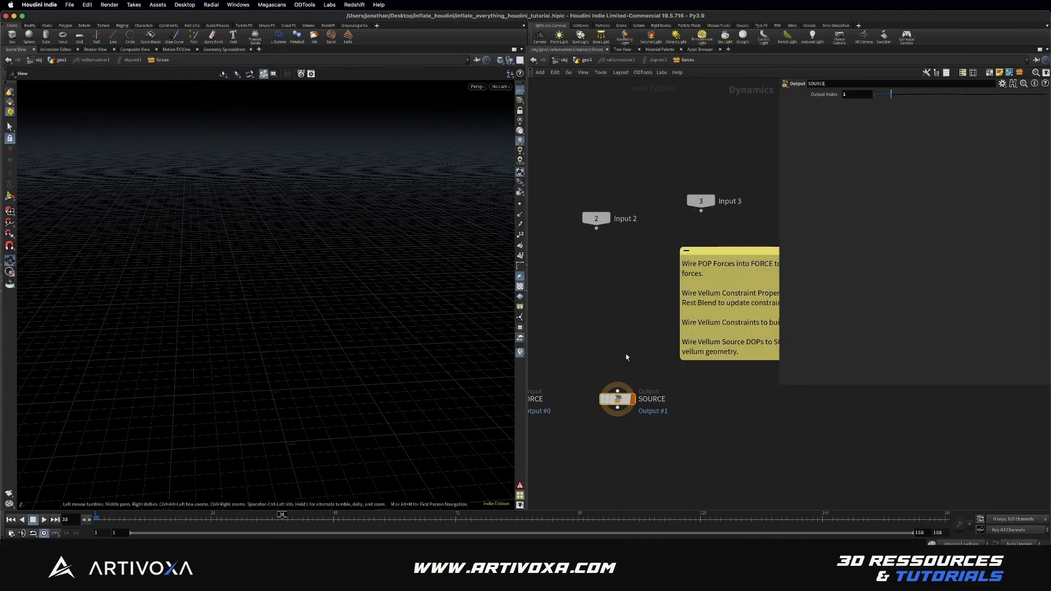
pyautogui.click(619, 299)
pyautogui.moveTo(618, 305); pyautogui.dragTo(646, 331)
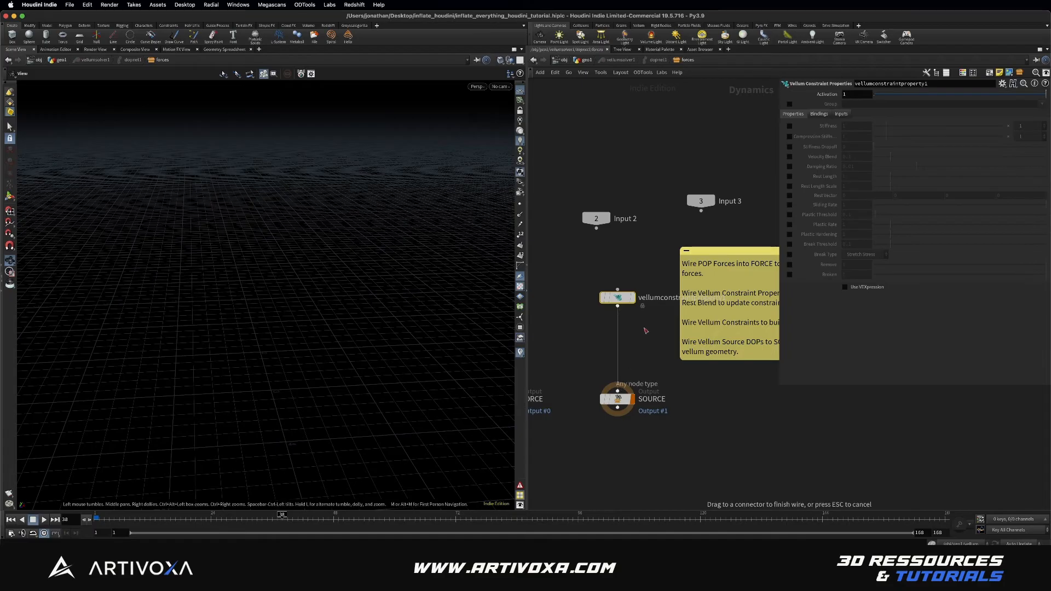
pyautogui.hotkey('ctrl', 'Up')
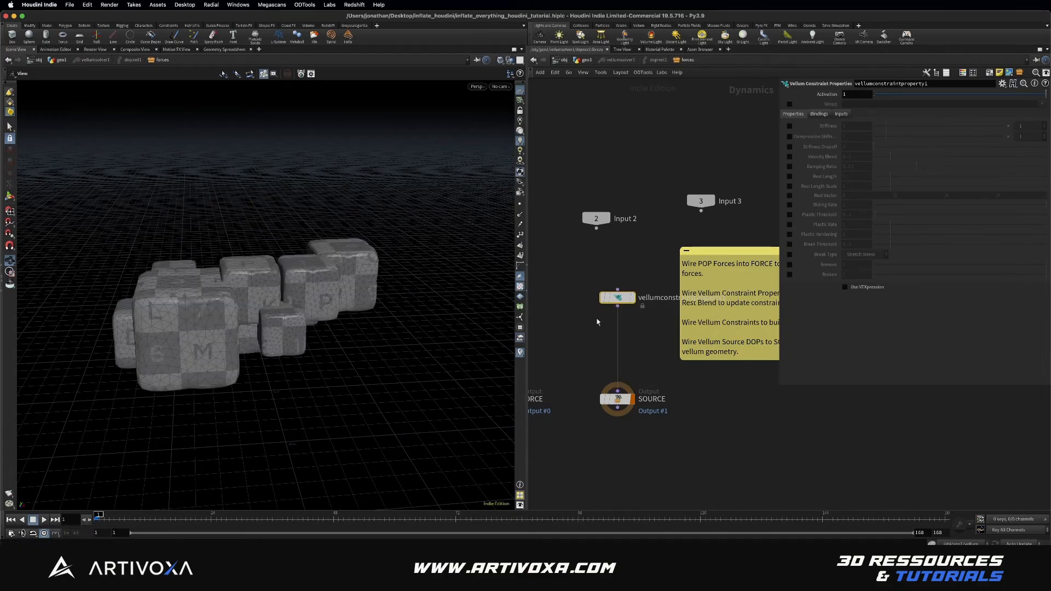
# Check the pressure constraint's output group, limit the Vellum Constraint Properties to the pstretch group, and enable Rest Length Scale
pyautogui.click(590, 62)
pyautogui.click(612, 237)
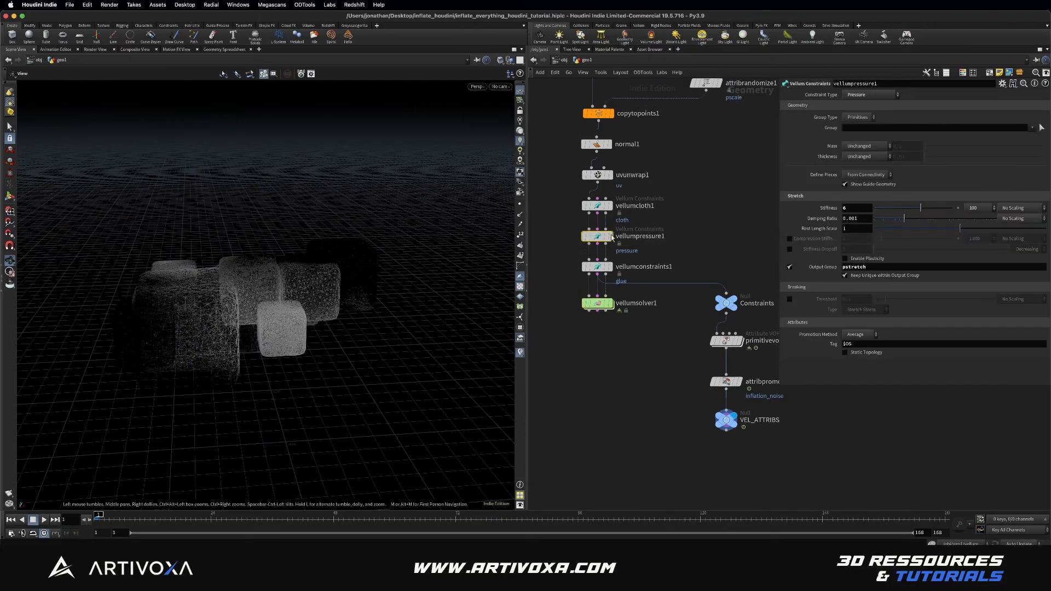
pyautogui.doubleClick(599, 305)
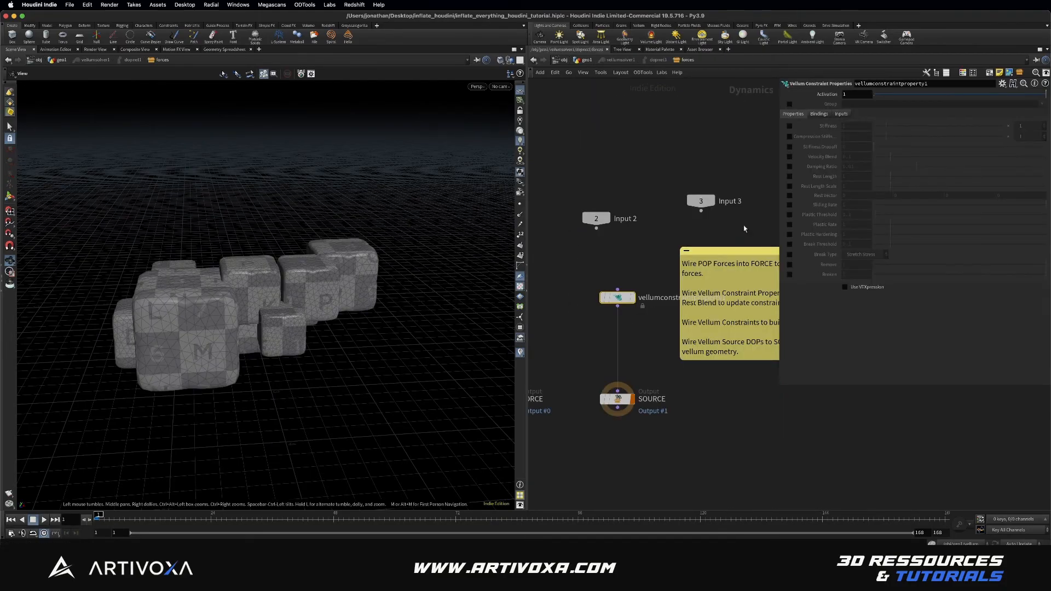
pyautogui.click(790, 104)
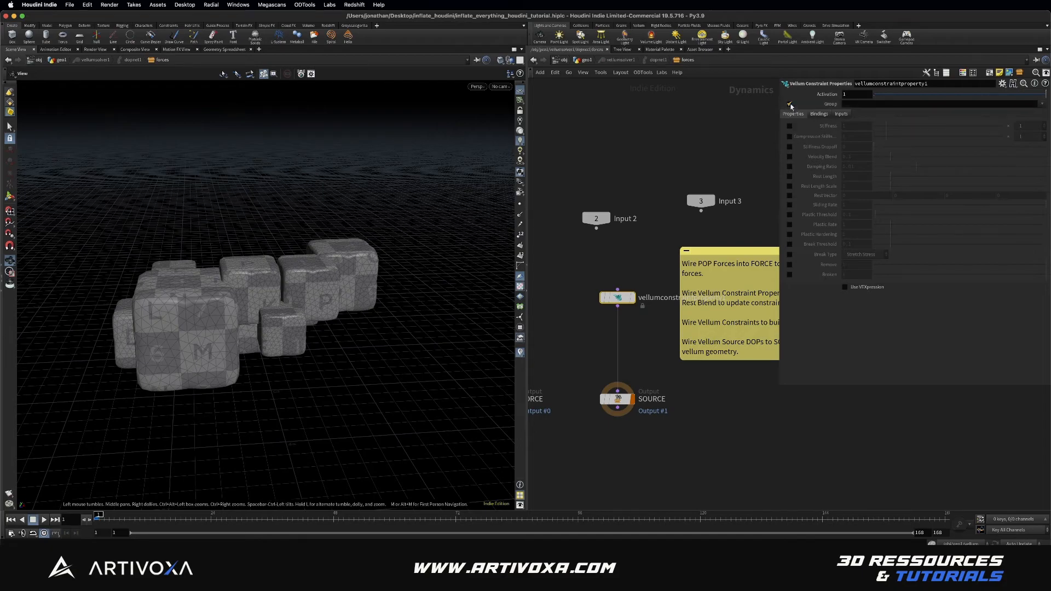
pyautogui.click(1041, 104)
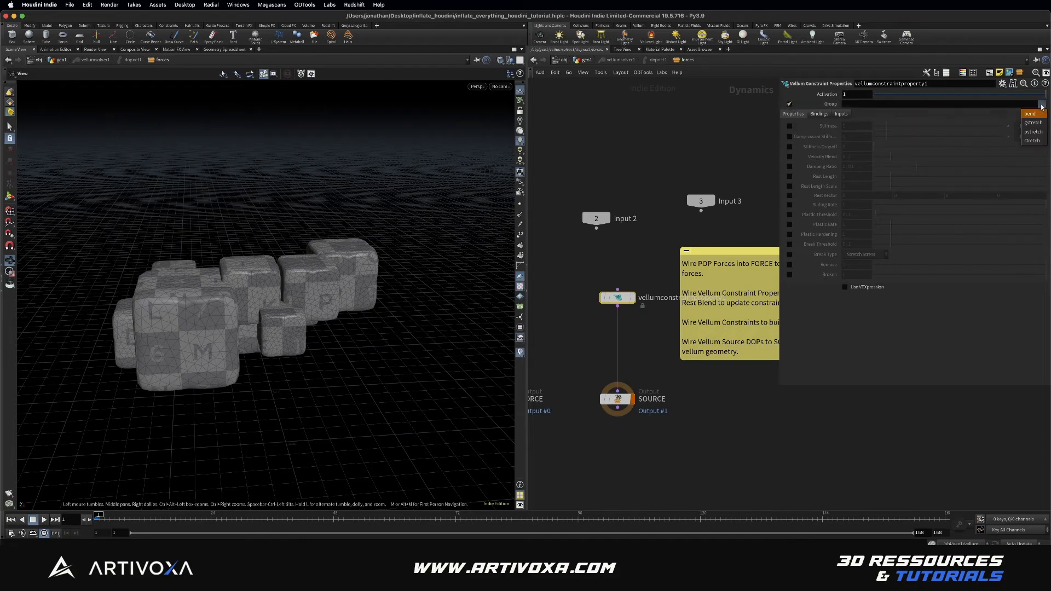
pyautogui.click(1032, 132)
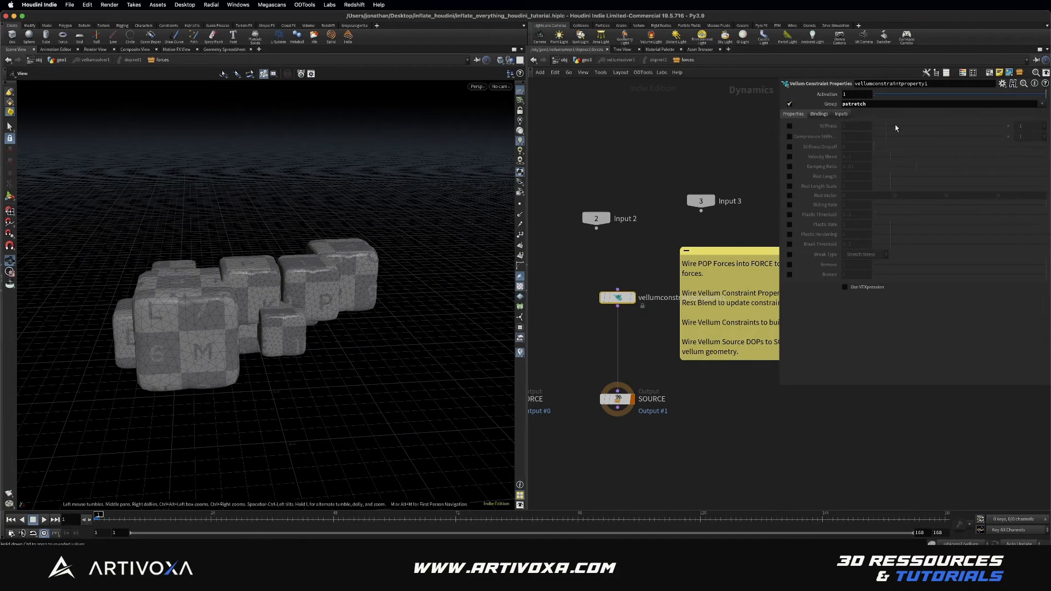
pyautogui.click(789, 186)
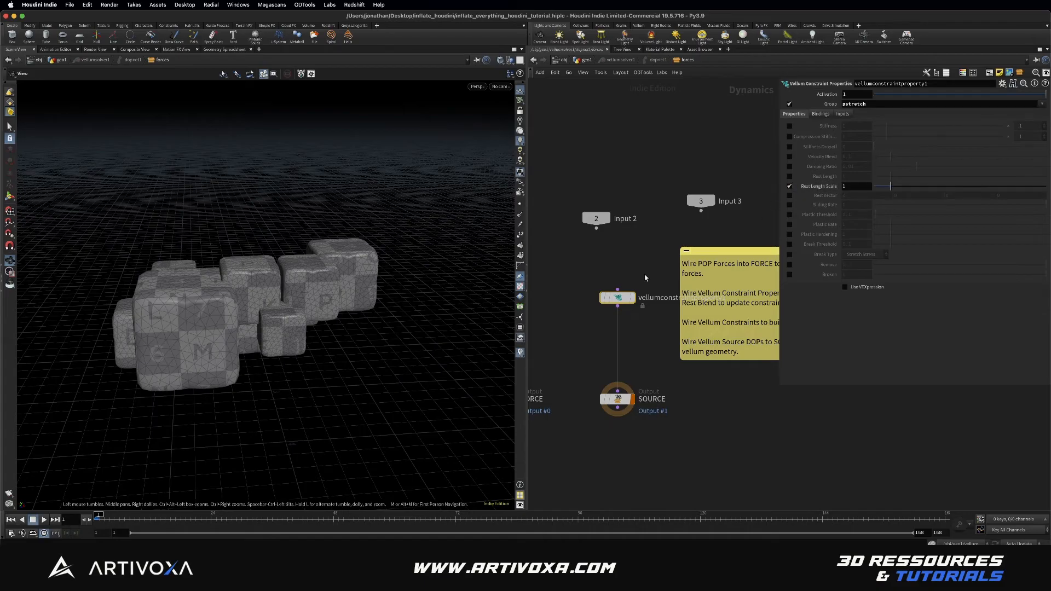
pyautogui.moveTo(644, 275); pyautogui.dragTo(638, 270, button='middle')
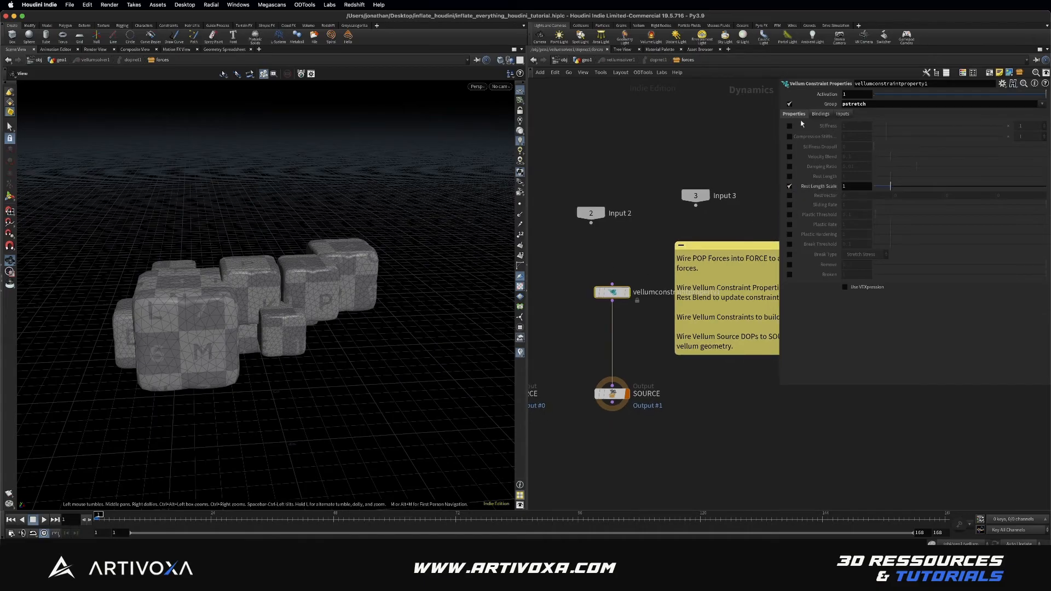
# Set Input 3 of the Vellum Constraint Properties to SOP with the path /obj/geo1/VEL_ATTRIBS
pyautogui.click(585, 60)
pyautogui.doubleClick(597, 304)
pyautogui.click(842, 114)
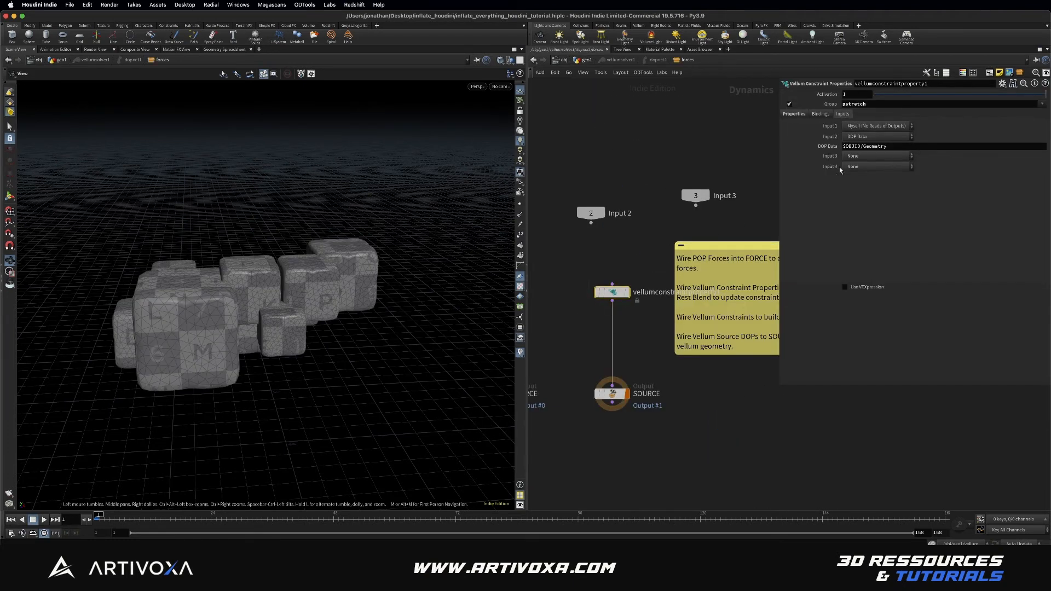
pyautogui.click(866, 156)
pyautogui.click(865, 166)
pyautogui.click(1042, 166)
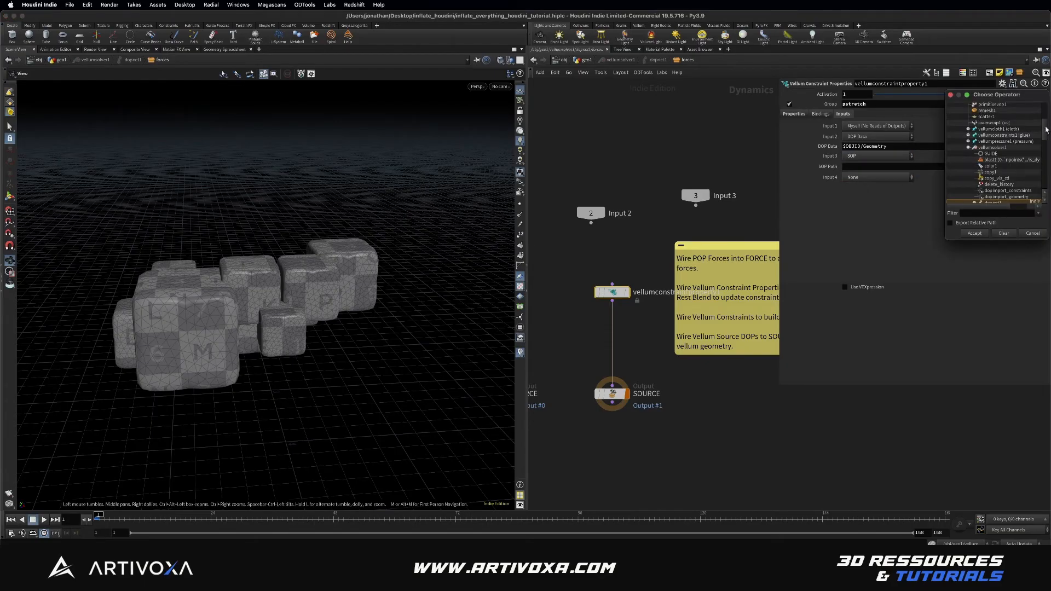
pyautogui.click(992, 130)
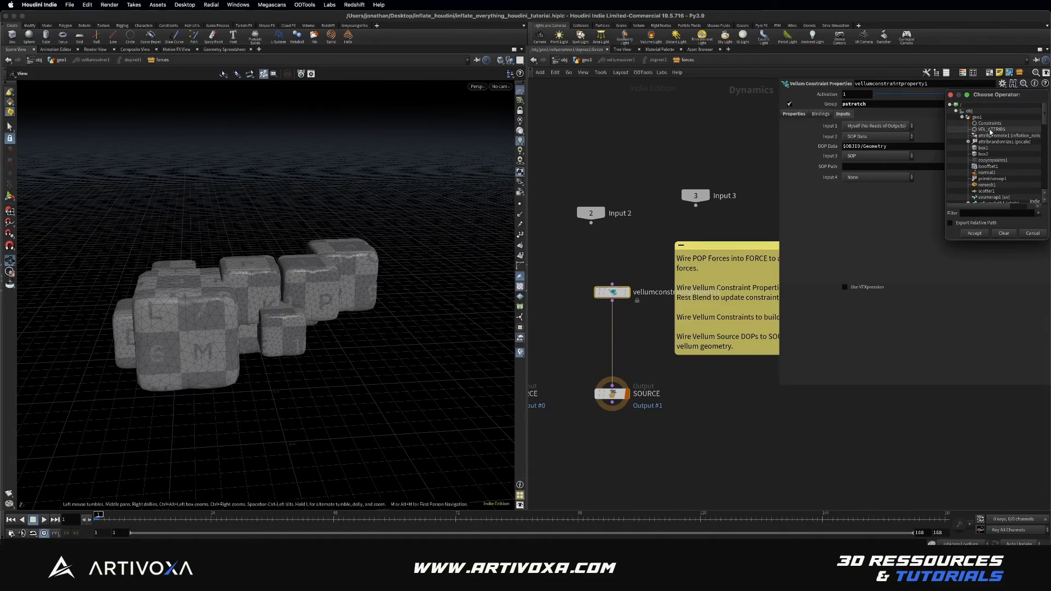
pyautogui.doubleClick(992, 129)
pyautogui.click(794, 114)
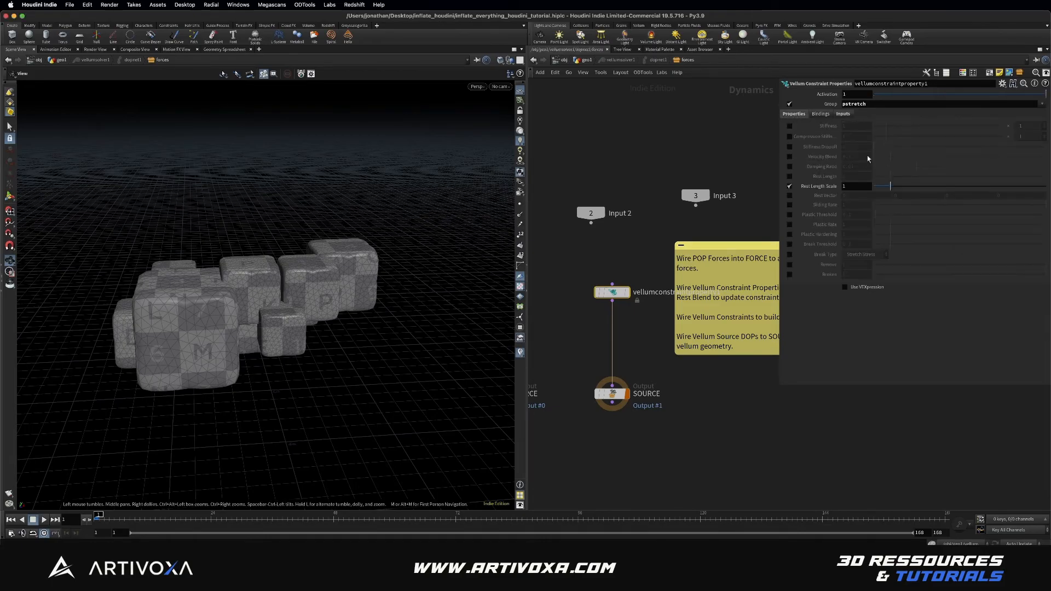
pyautogui.click(844, 287)
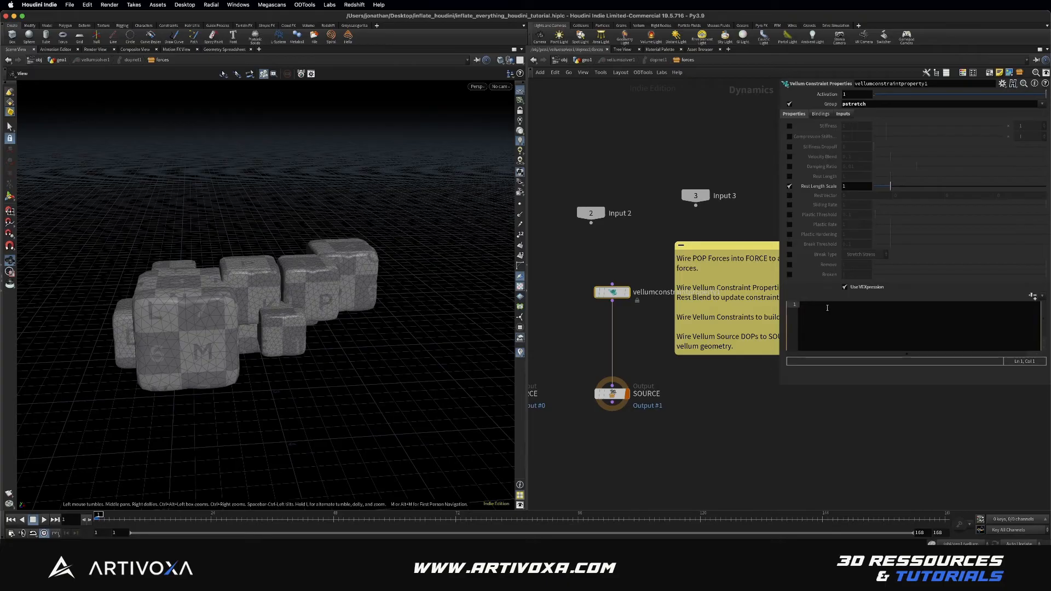
pyautogui.write('float inflation = point')
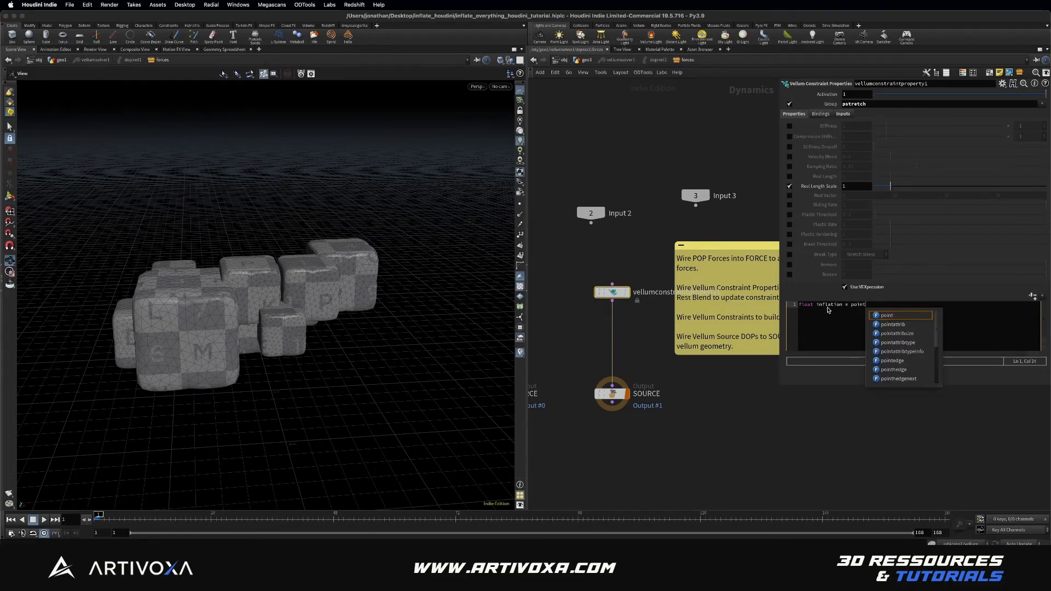
pyautogui.write('(')
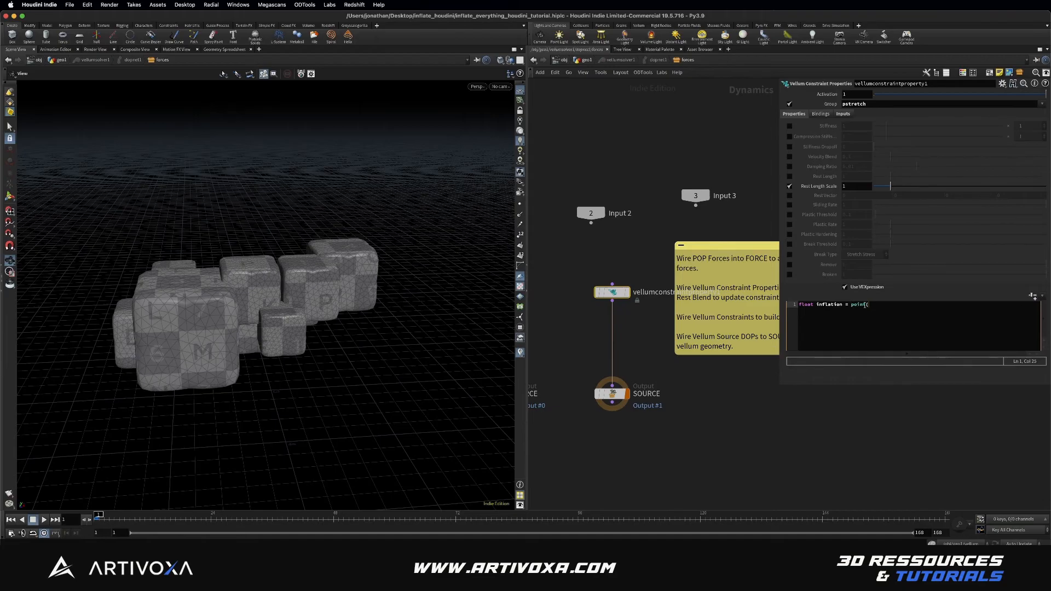
pyautogui.click(843, 114)
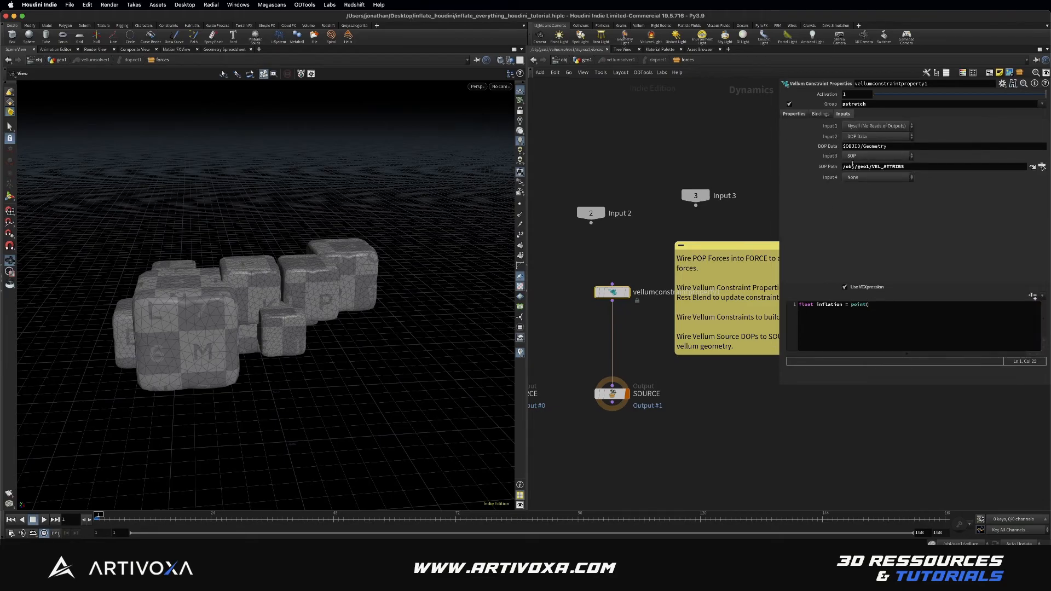
pyautogui.click(797, 115)
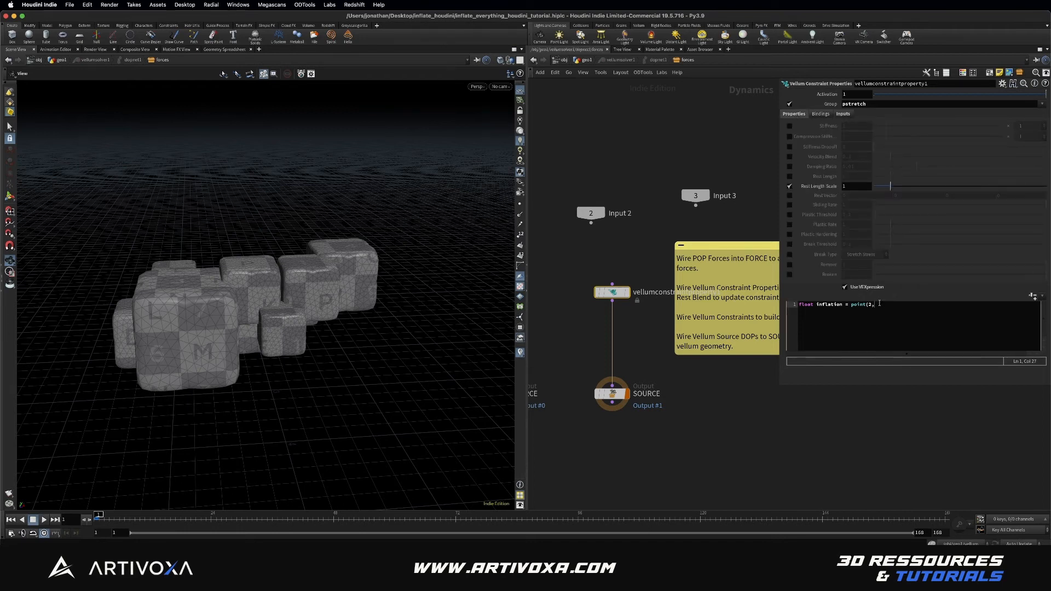
pyautogui.write('inflation')
pyautogui.write('_noise')
pyautogui.press('BackSpace')
pyautogui.write("e', @ptnum);")
pyautogui.press('Return')
# Add the second VEXpression line "restscale *= inflation * chf('mult');"
pyautogui.write('restccale *= inflation')
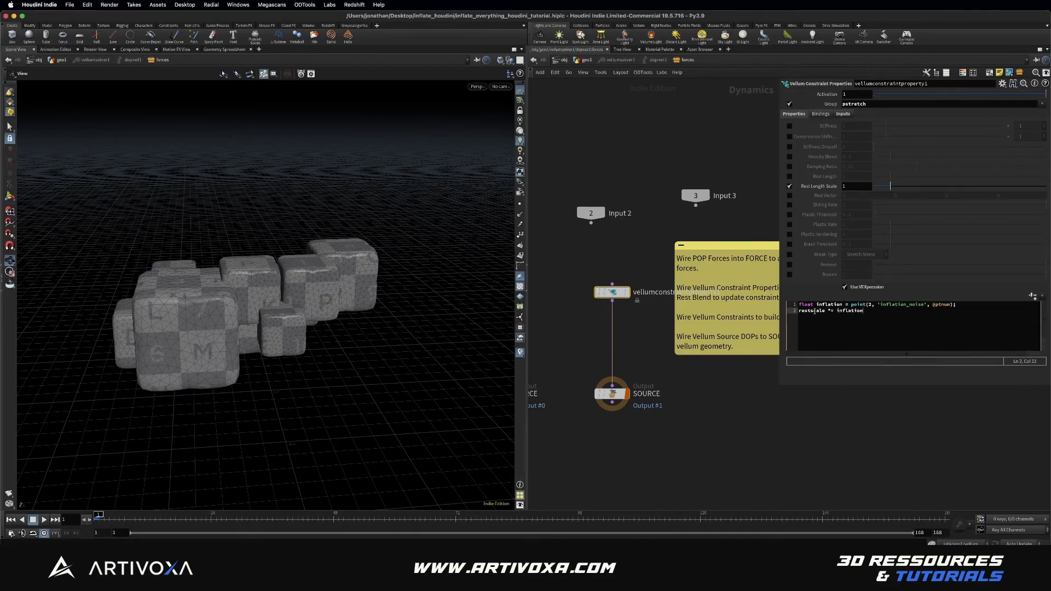
pyautogui.write(' * chf(')
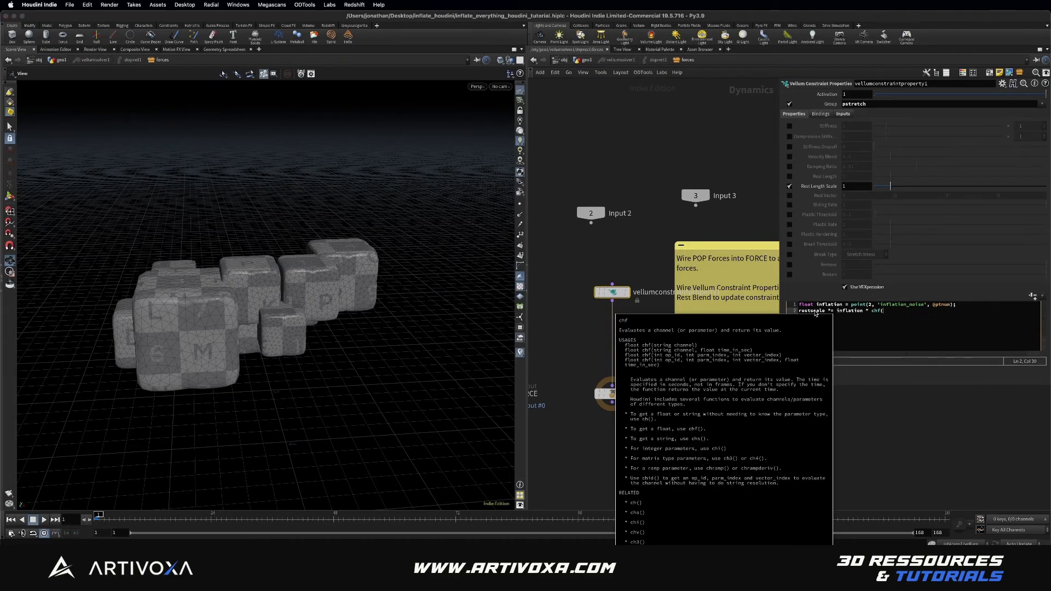
pyautogui.write("'mult")
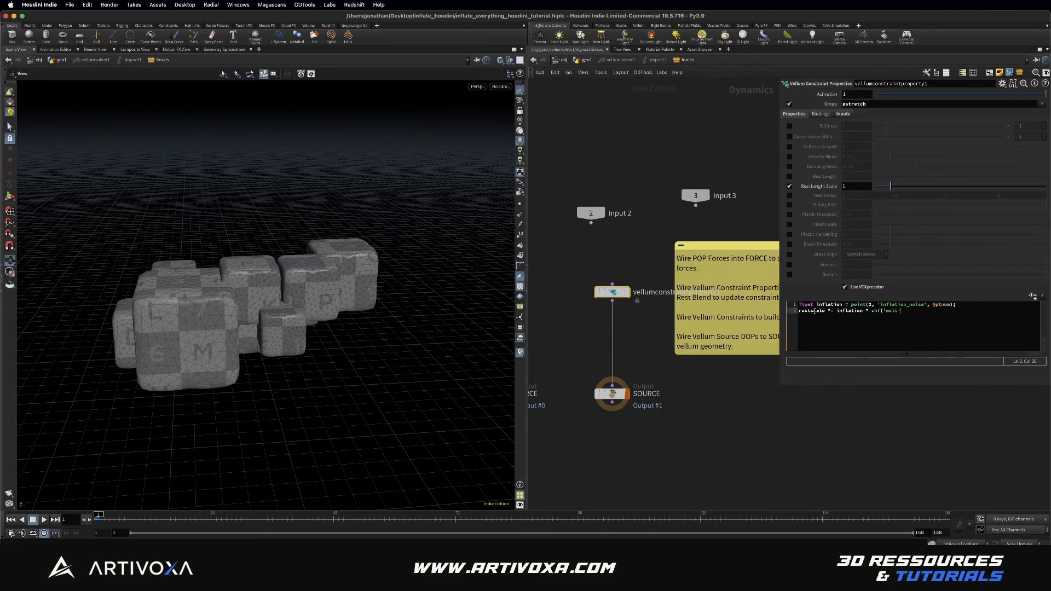
pyautogui.write("');")
# Create the mult parameter from the VEXpression and set it to 3
pyautogui.click(1033, 295)
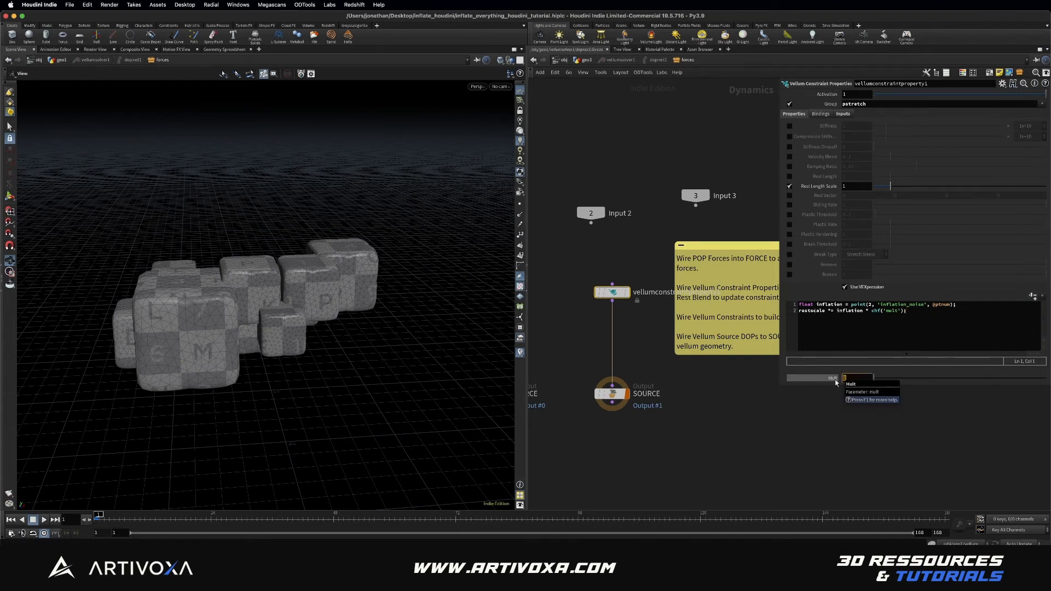
pyautogui.write('3')
pyautogui.press('Return')
# Play the simulation and scrub through its cached frames to review the inflation, and return to the geometry network
pyautogui.click(612, 394)
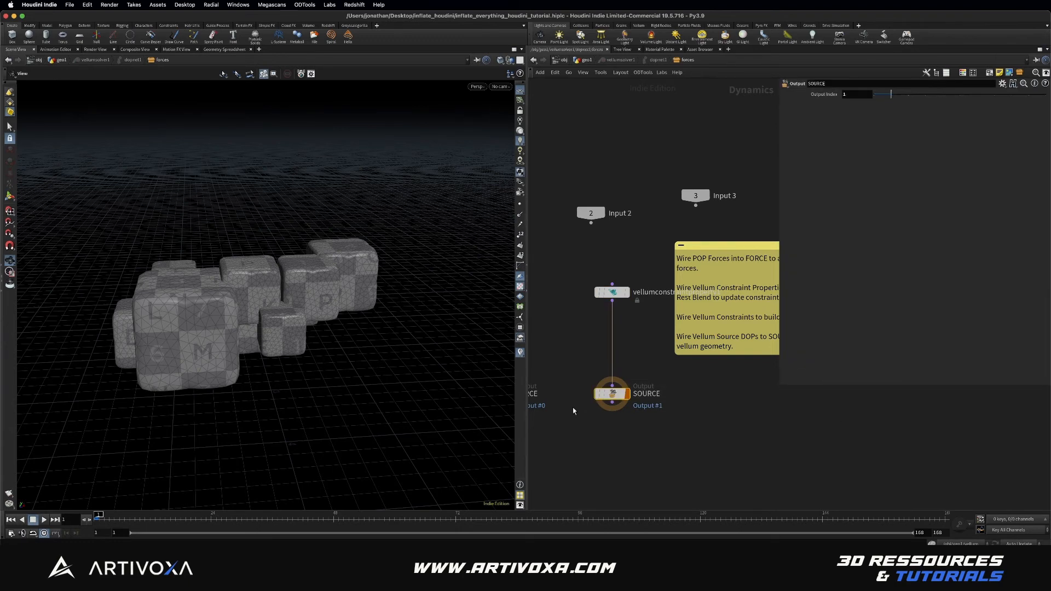
pyautogui.moveTo(272, 312); pyautogui.dragTo(243, 340)
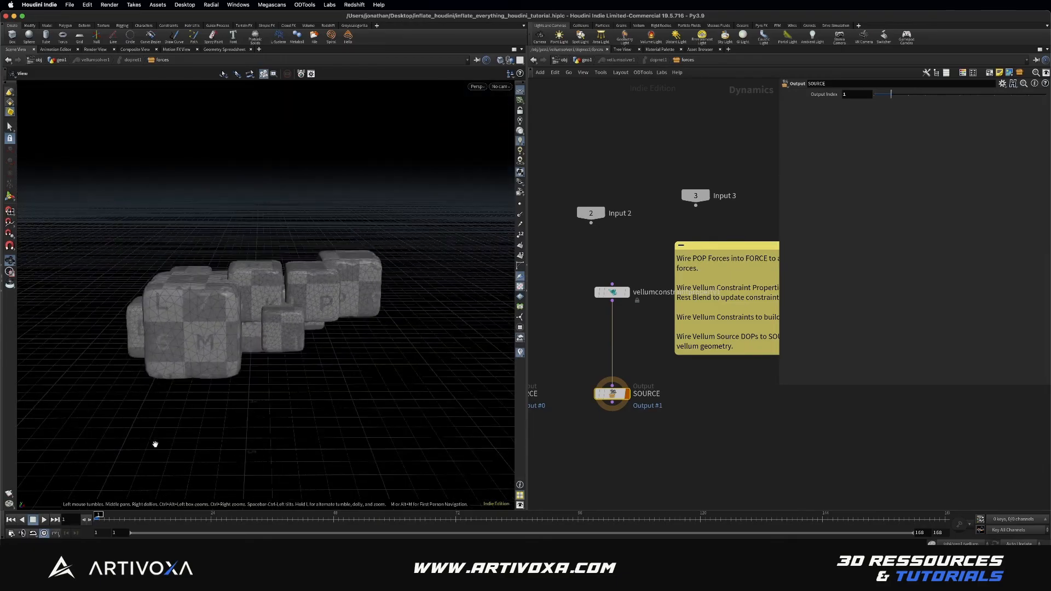
pyautogui.click(44, 520)
pyautogui.click(43, 520)
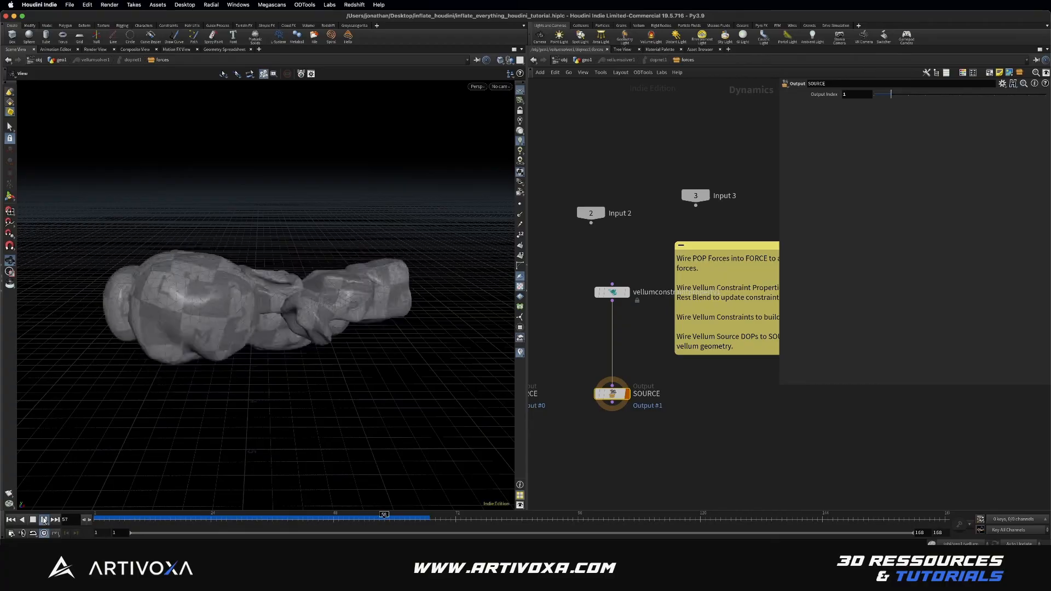
pyautogui.click(44, 520)
pyautogui.click(128, 515)
pyautogui.moveTo(129, 516); pyautogui.dragTo(236, 516)
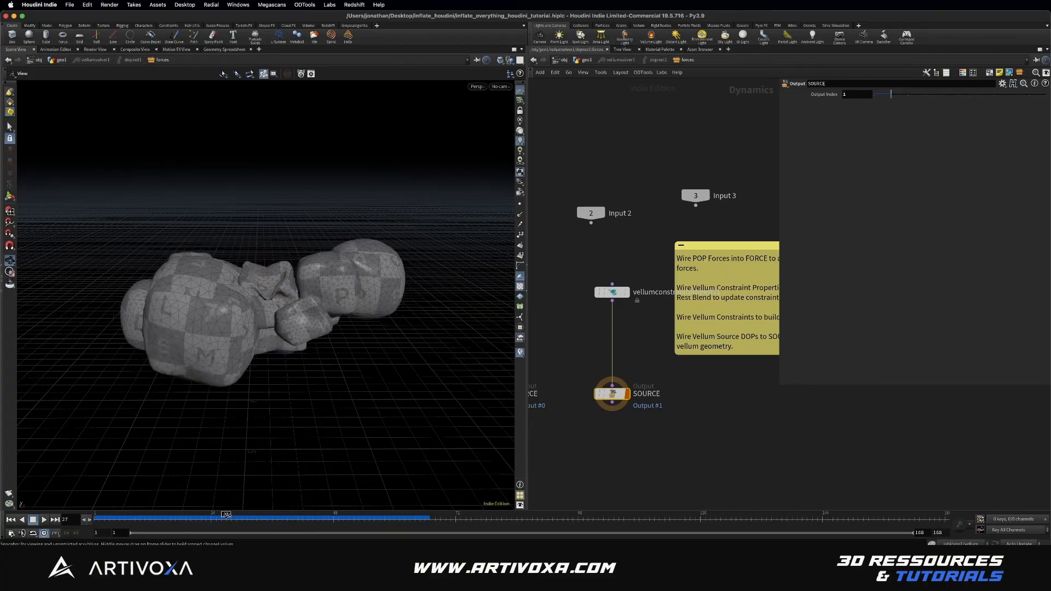
pyautogui.click(586, 62)
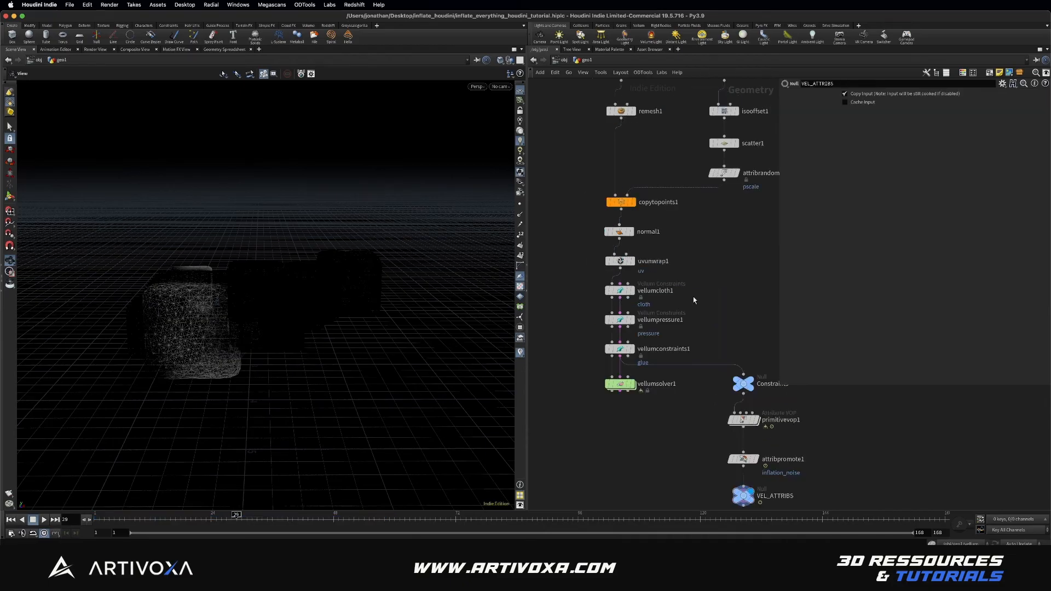
# Set vellumcloth1's stretch stiffness to 6 with a multiplier of 10 and its stretch damping ratio to 0.005
pyautogui.moveTo(708, 281); pyautogui.dragTo(591, 304)
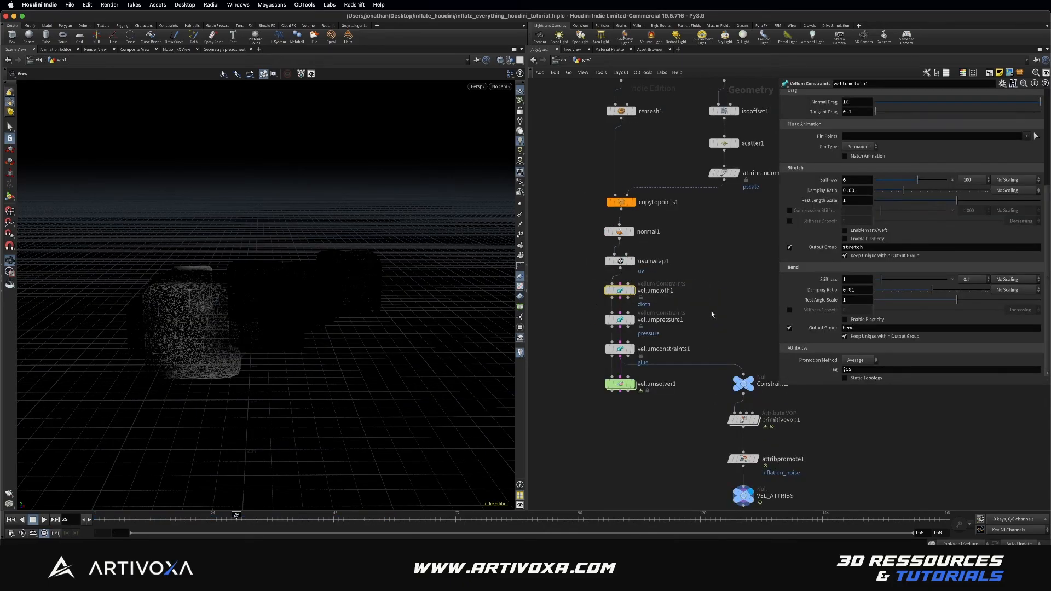
pyautogui.moveTo(711, 312); pyautogui.dragTo(584, 343)
pyautogui.moveTo(705, 278); pyautogui.dragTo(684, 268)
pyautogui.click(976, 180)
pyautogui.click(972, 271)
pyautogui.click(734, 263)
# Set vellumcloth1's bend stiffness multiplier to 0.00001 and adjust its bend damping ratio
pyautogui.click(969, 280)
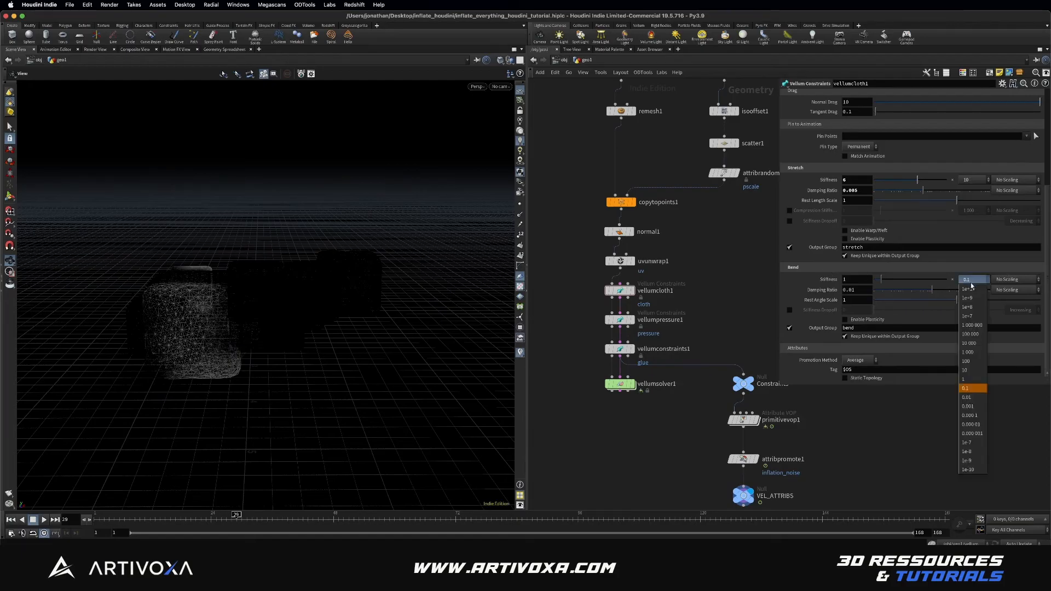
pyautogui.click(971, 424)
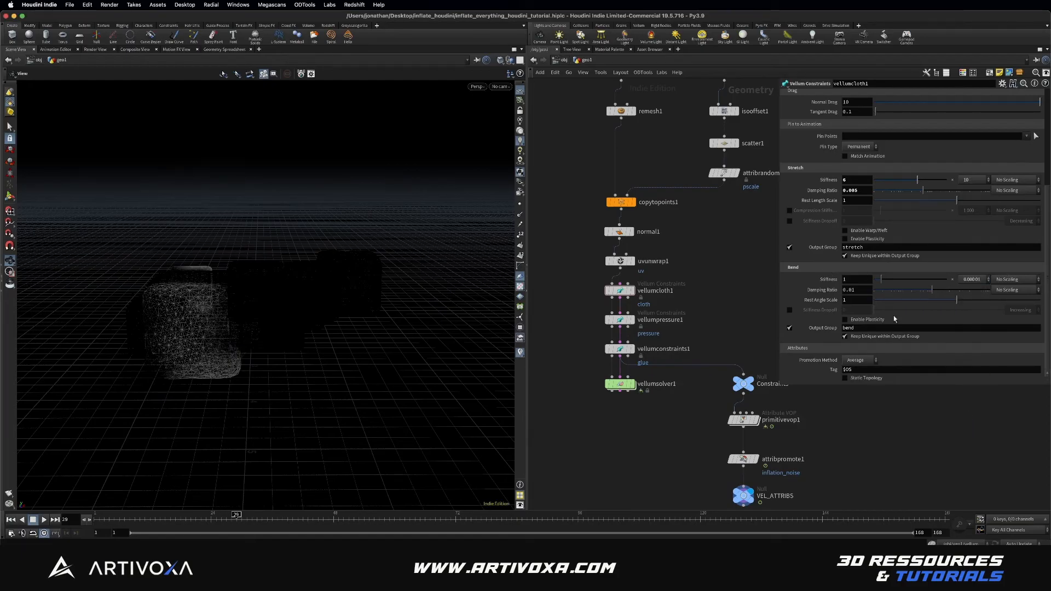
pyautogui.click(863, 292)
pyautogui.press('Return')
# Set the stretch damping ratio of vellumpressure1 to 0.01
pyautogui.click(608, 322)
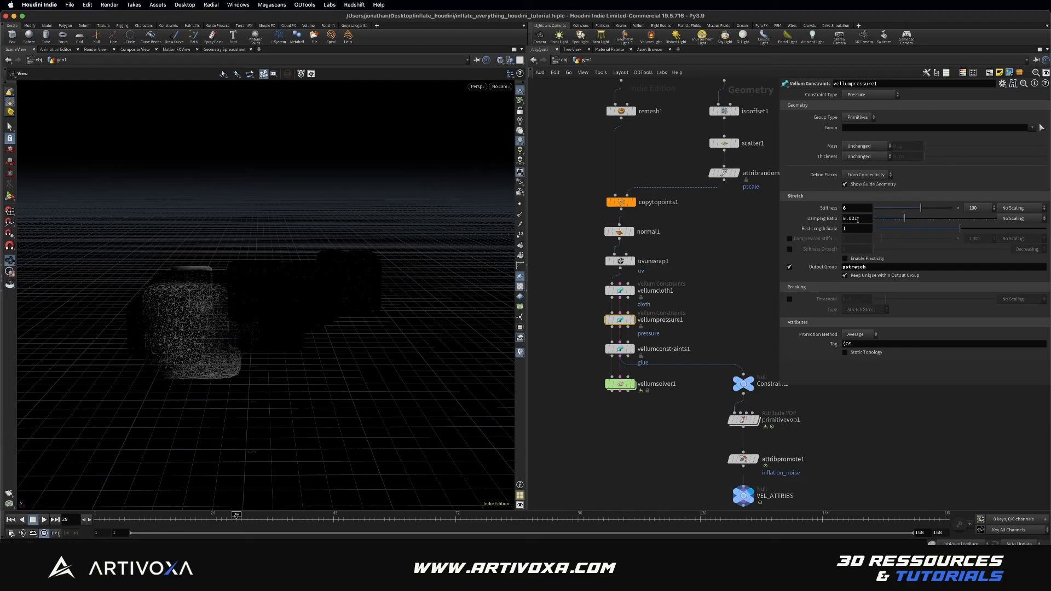
pyautogui.moveTo(855, 219); pyautogui.dragTo(851, 219)
pyautogui.write('1')
pyautogui.click(735, 250)
pyautogui.moveTo(736, 274); pyautogui.dragTo(721, 260, button='middle')
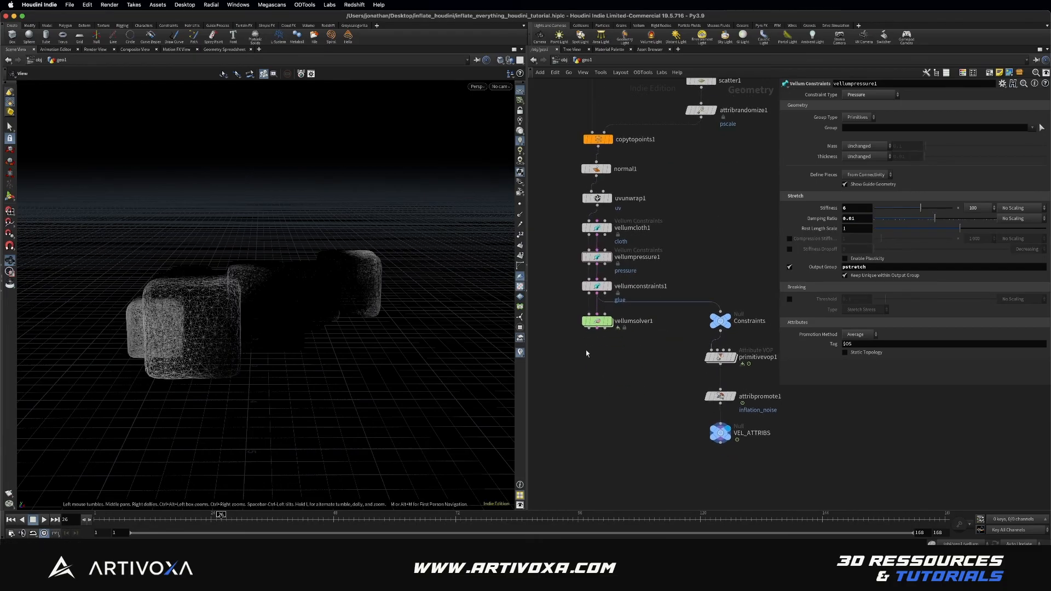
# Add a Vellum I/O node wired below vellumsolver1 and name it inflation_tut
pyautogui.press('Tab')
pyautogui.write('vellum io')
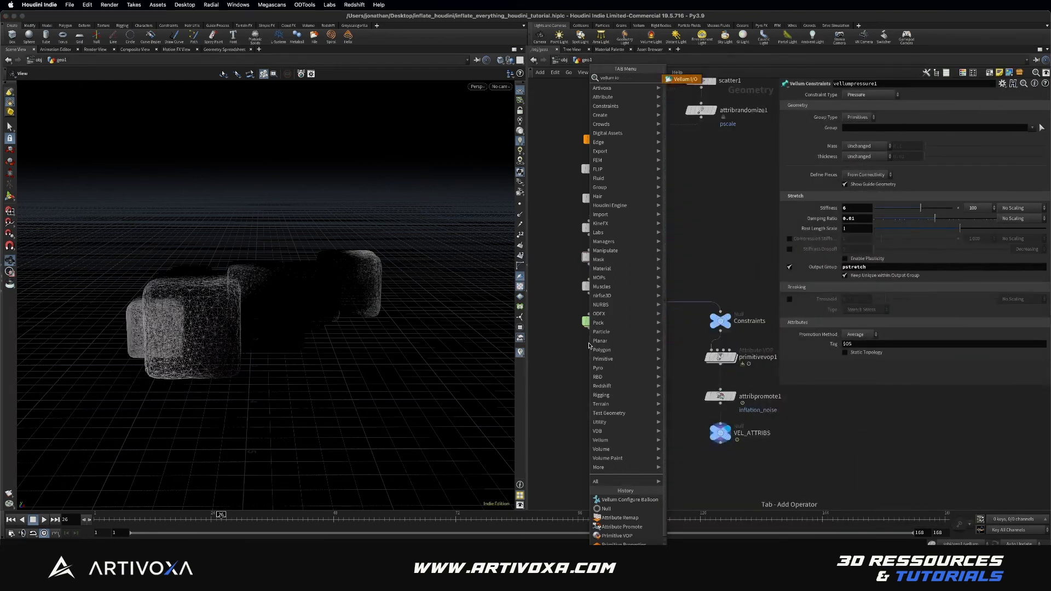
pyautogui.press('Return')
pyautogui.click(589, 347)
pyautogui.moveTo(593, 353); pyautogui.dragTo(601, 361)
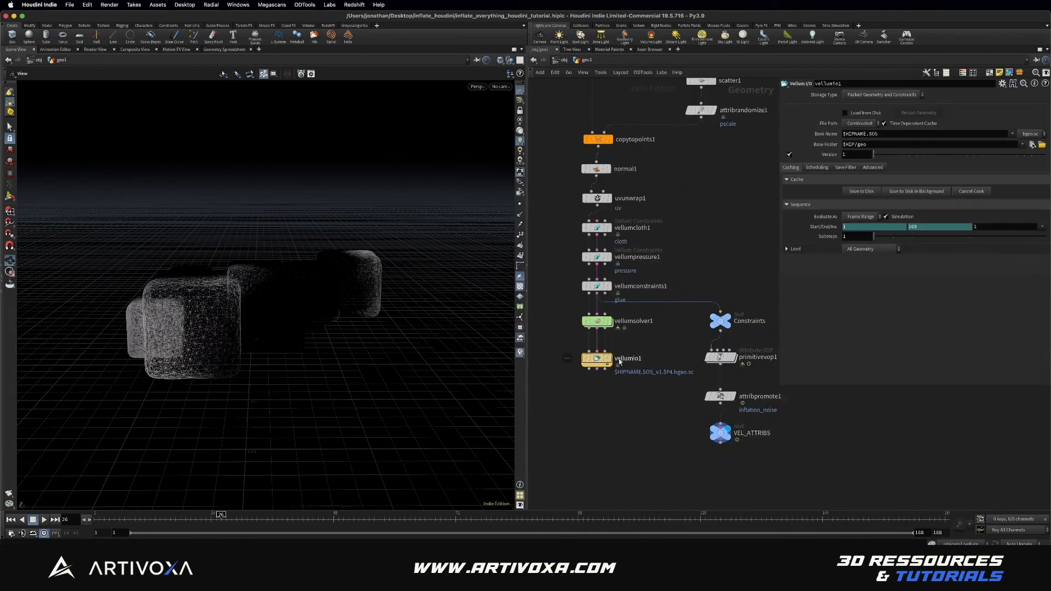
pyautogui.doubleClick(622, 358)
pyautogui.write('inflation_tut')
pyautogui.press('Return')
# Set an explicit geometry file path of $HIP/cache/$OS/$HIPNAME.$OS.$F.bgeo.sc, save the simulation to disk and play it back
pyautogui.click(861, 123)
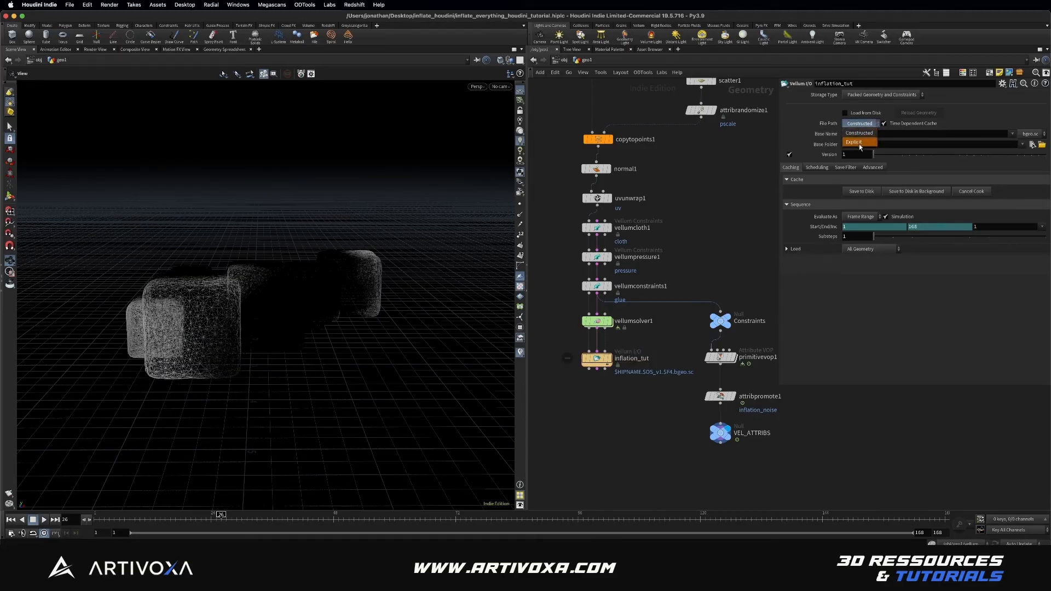
pyautogui.click(862, 133)
pyautogui.moveTo(866, 134); pyautogui.dragTo(858, 134)
pyautogui.write('ca')
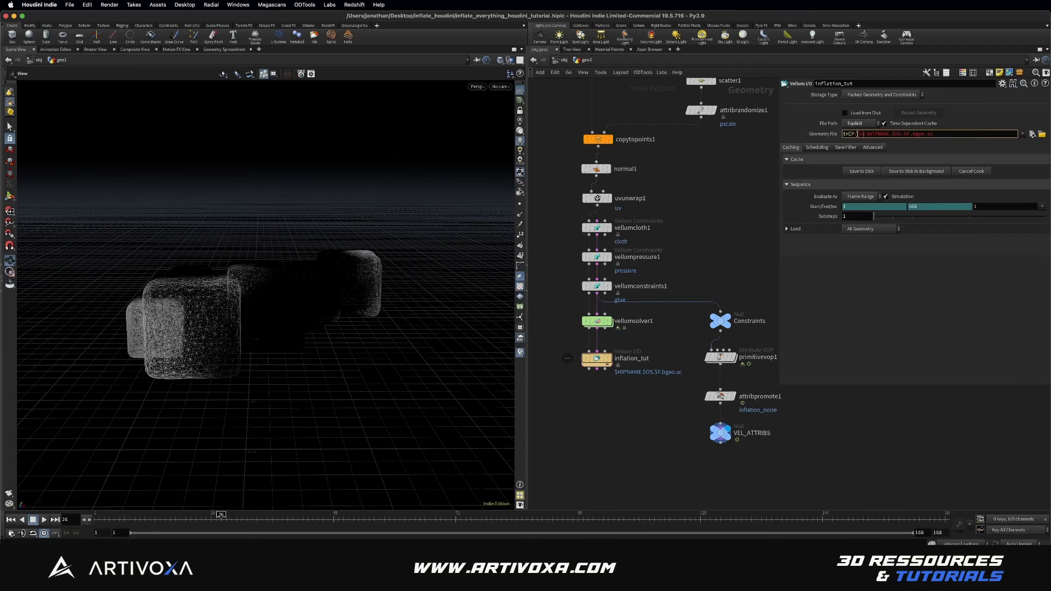
pyautogui.write('che/$OS/')
pyautogui.press('Return')
pyautogui.click(866, 173)
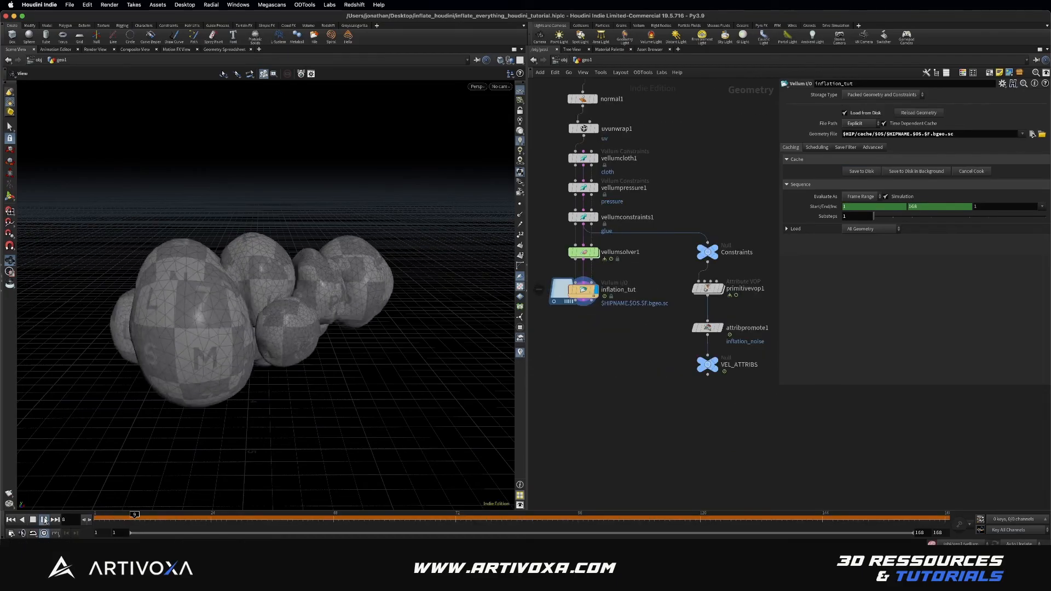
pyautogui.click(45, 520)
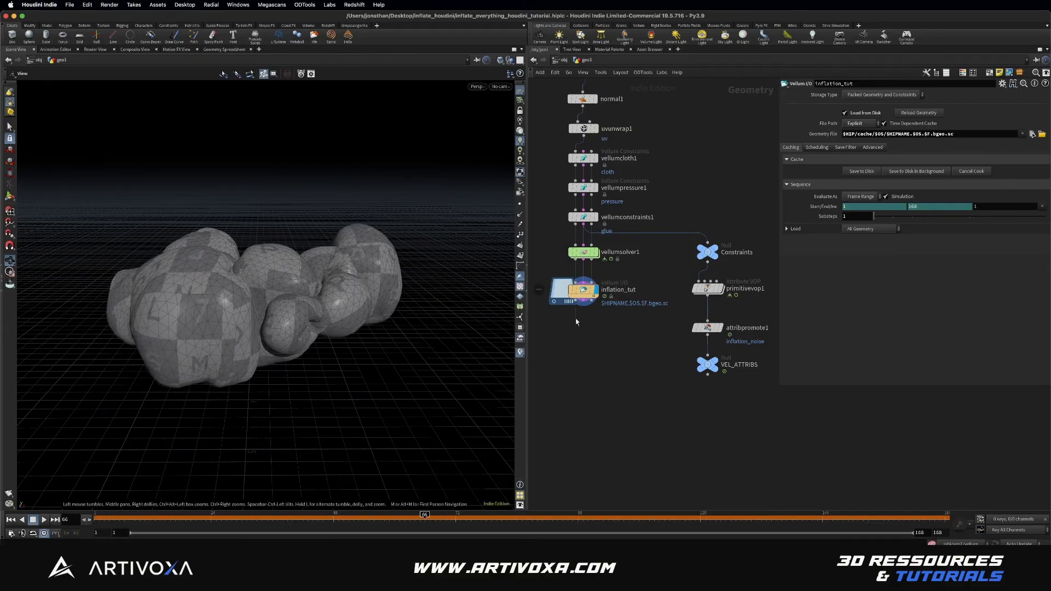
# Add a Vellum Post-Process node below inflation_tut and display its result
pyautogui.press('Tab')
pyautogui.write('vel post')
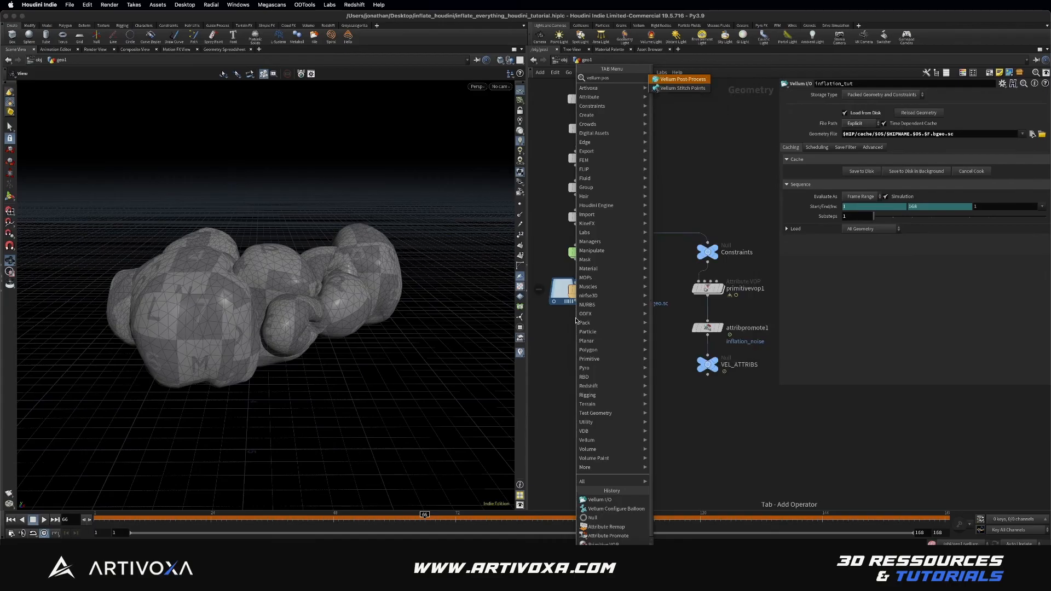
pyautogui.press('Return')
pyautogui.click(577, 324)
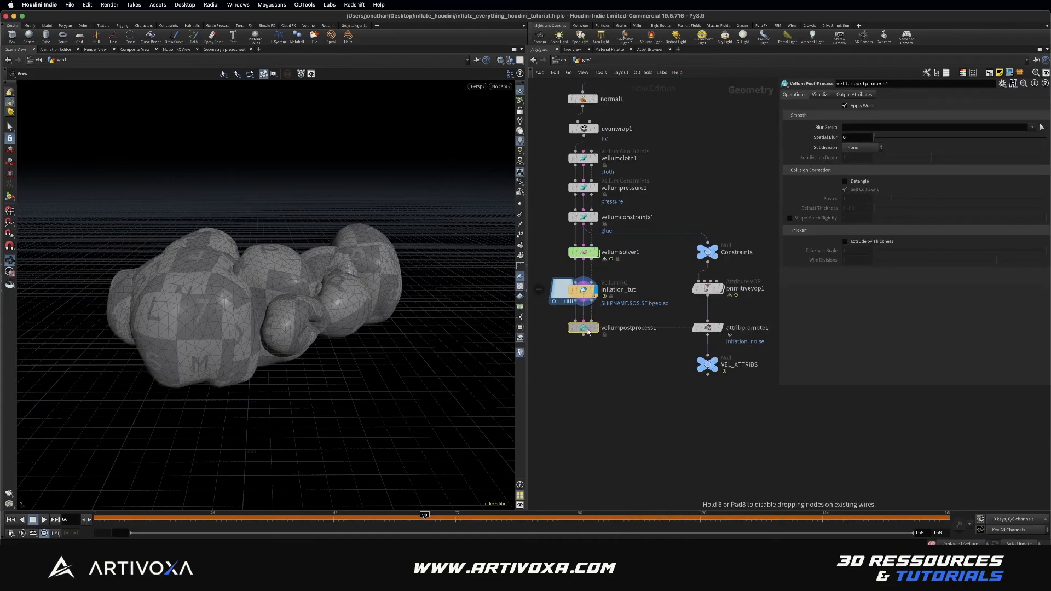
pyautogui.click(595, 327)
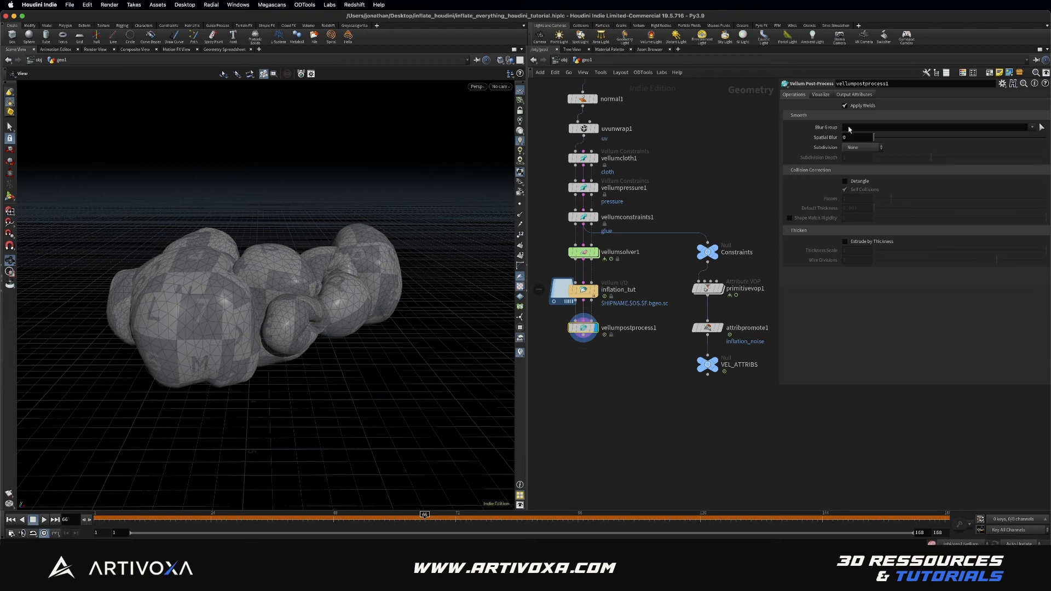
# Smooth the simulated mesh in the Vellum Post-Process node with Loop subdivision at a depth of 2
pyautogui.click(854, 148)
pyautogui.click(852, 157)
pyautogui.click(852, 157)
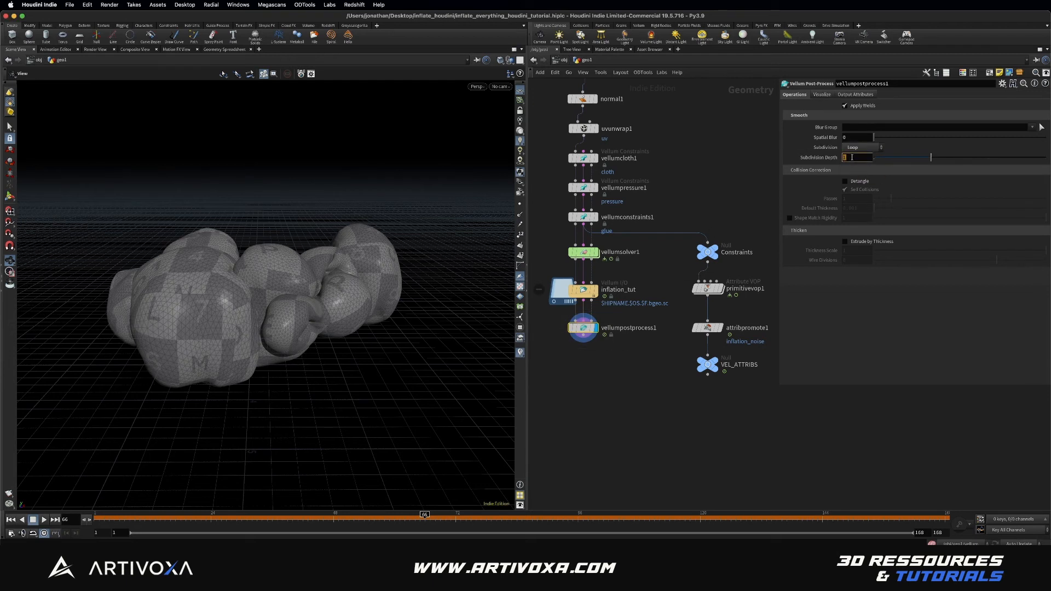
pyautogui.press('Return')
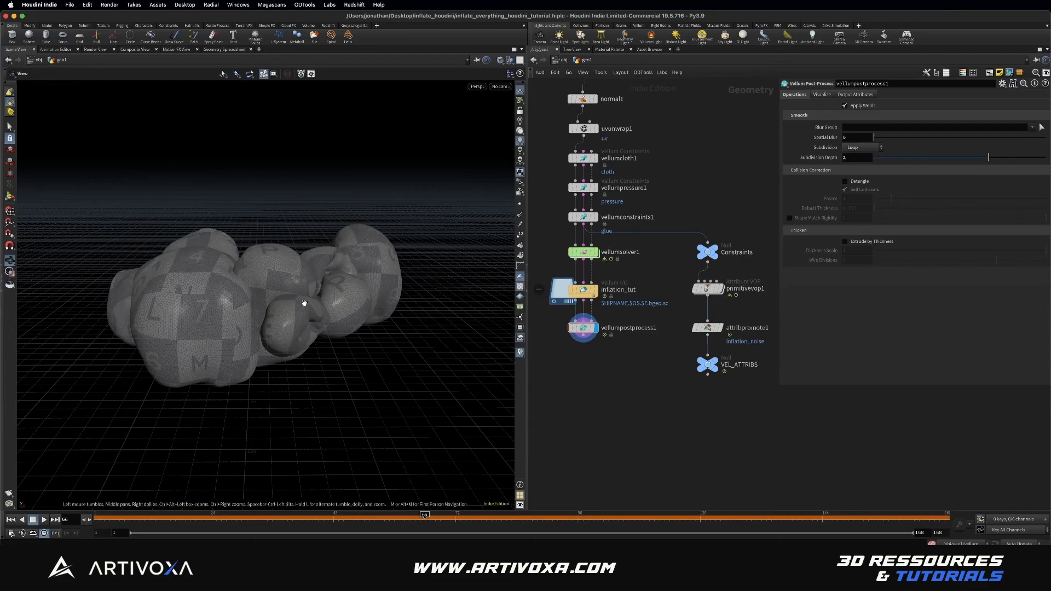
pyautogui.moveTo(304, 300)
pyautogui.mouseDown()
pyautogui.moveTo(234, 281)
pyautogui.moveTo(307, 301)
pyautogui.mouseUp()
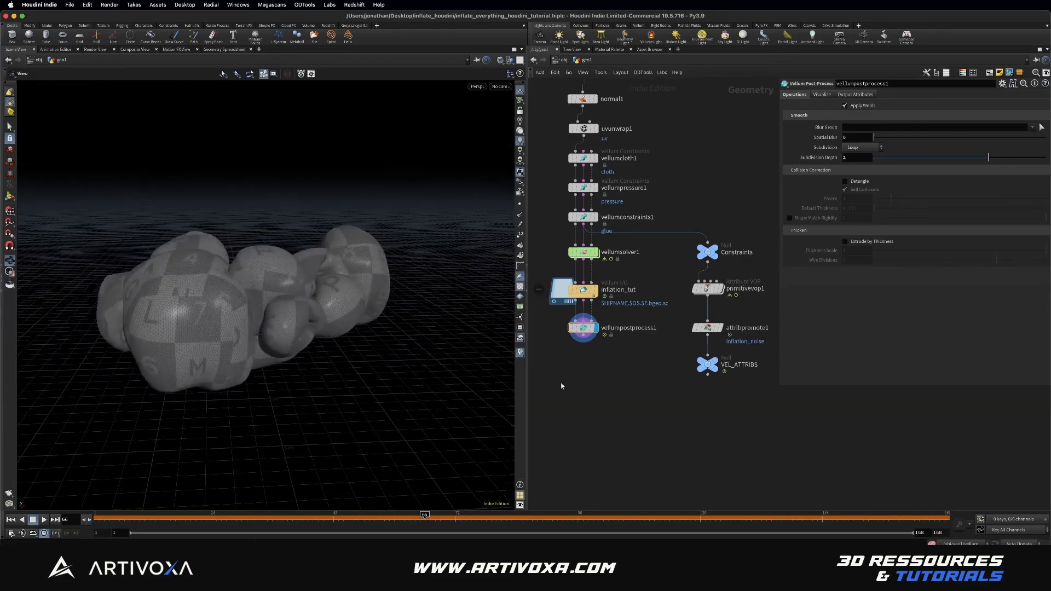
# Add and display a Clean node below vellumpostprocess1, removing all attributes except uv with the pattern "* ^uv"
pyautogui.press('Tab')
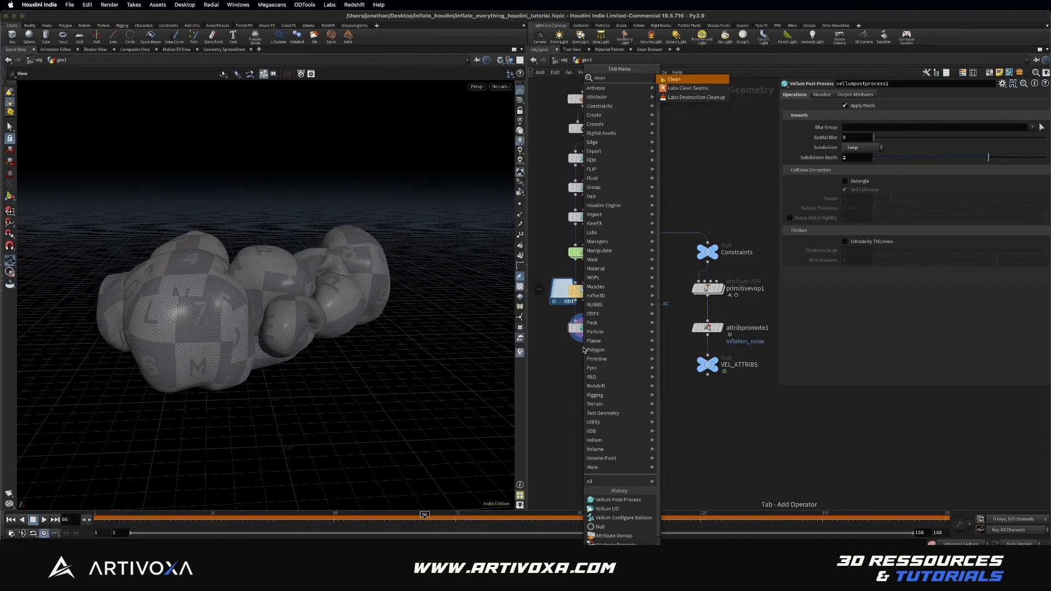
pyautogui.press('Escape')
pyautogui.click(587, 352)
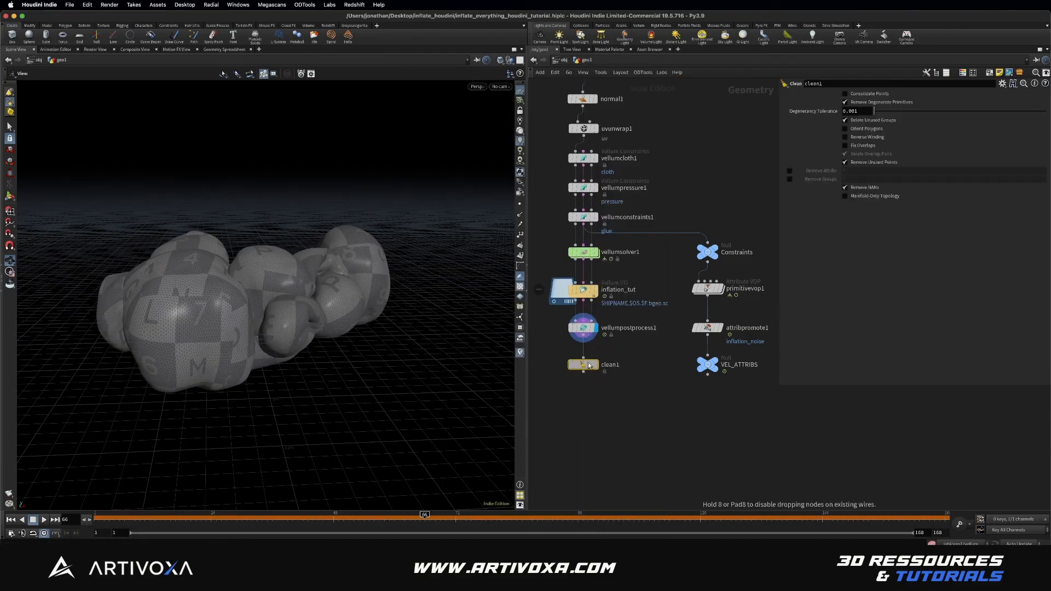
pyautogui.click(596, 362)
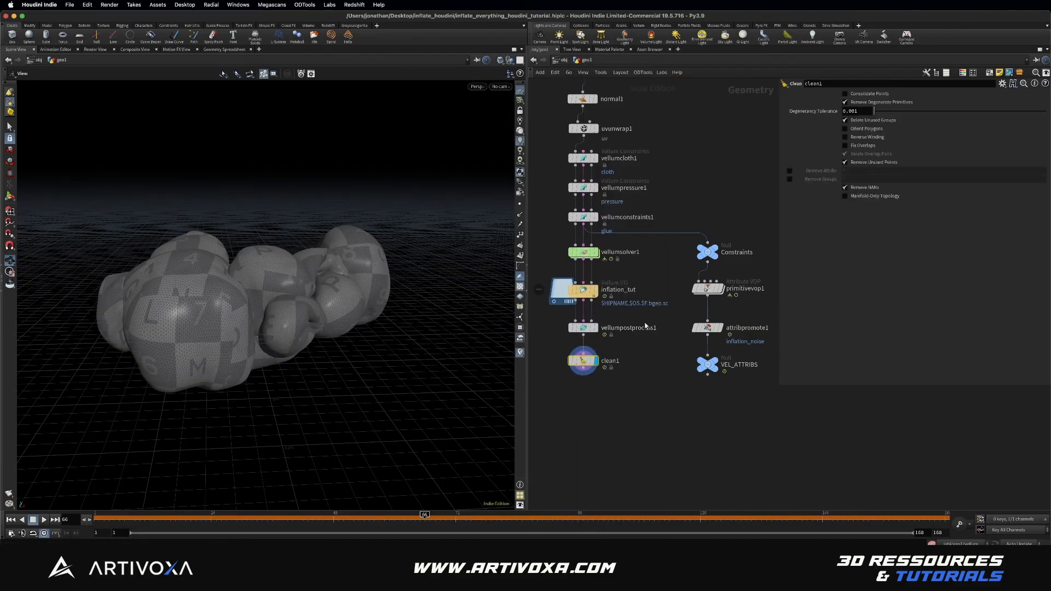
pyautogui.click(789, 170)
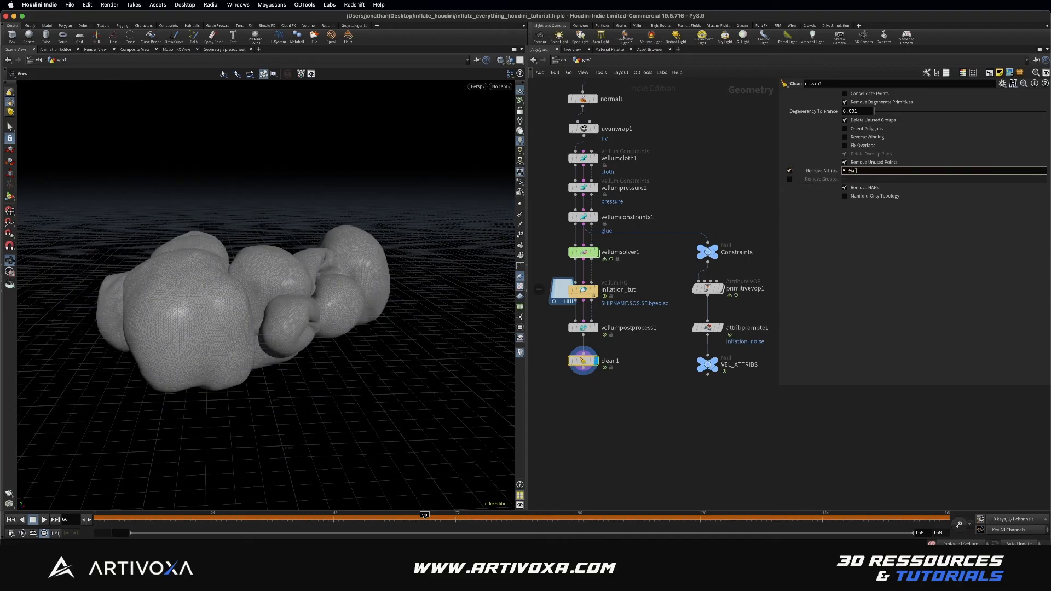
pyautogui.press('Return')
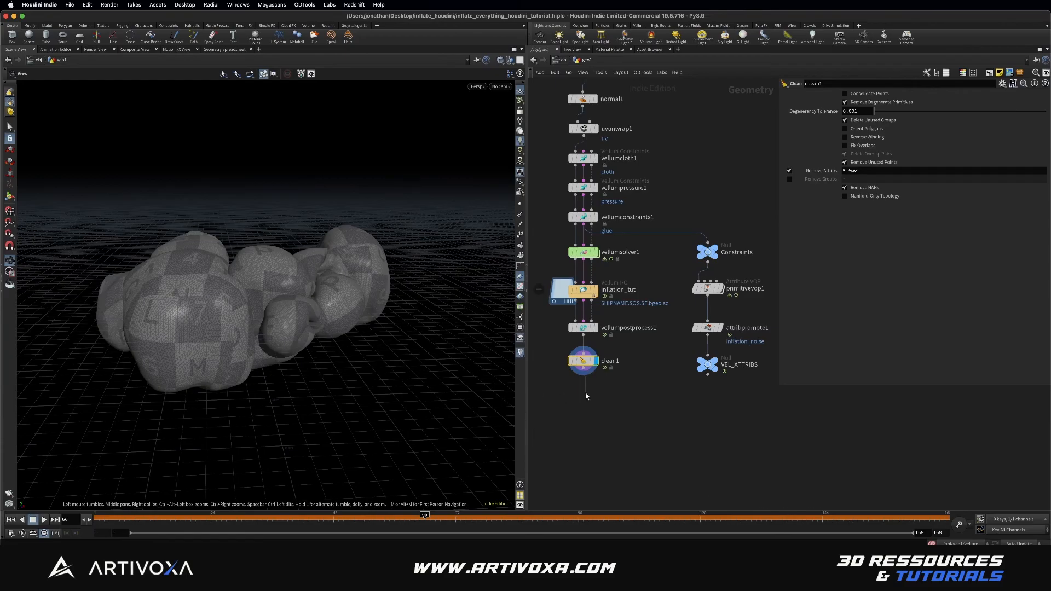
# Add an Attribute Transfer node with clean1 as first input and attribpromote1 as second input, and display it
pyautogui.press('Tab')
pyautogui.write('a')
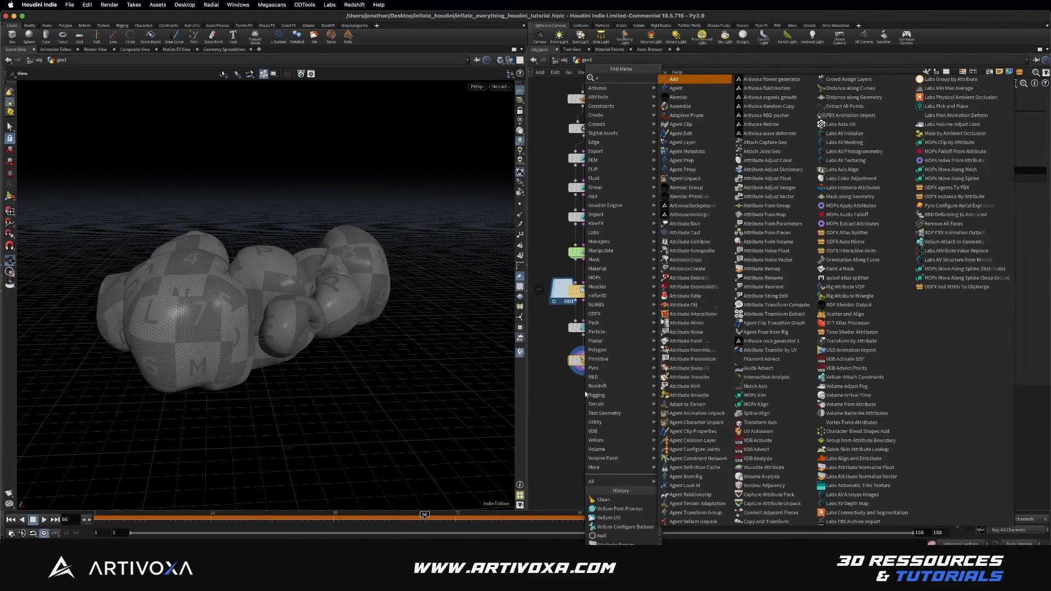
pyautogui.write('ttra')
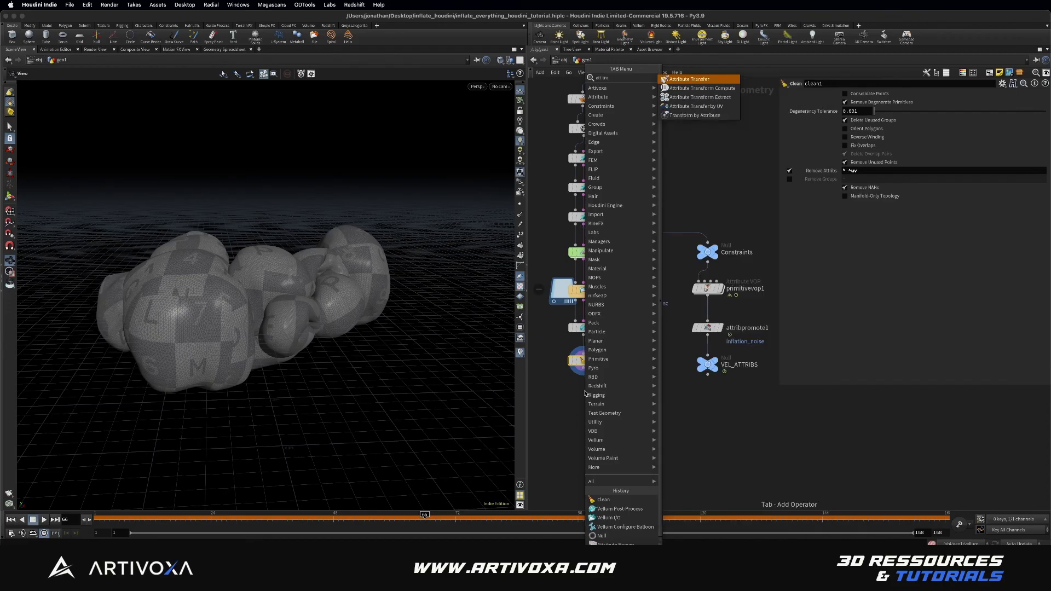
pyautogui.press('Return')
pyautogui.click(585, 393)
pyautogui.moveTo(585, 393); pyautogui.dragTo(604, 420)
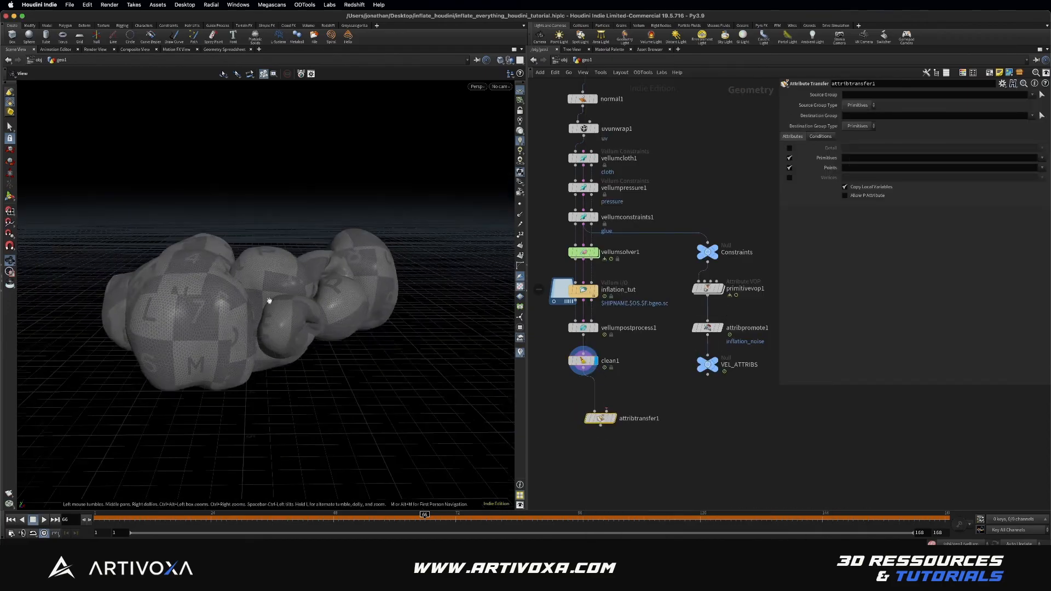
pyautogui.moveTo(708, 336); pyautogui.dragTo(607, 410)
pyautogui.moveTo(615, 419); pyautogui.dragTo(642, 420)
pyautogui.click(642, 419)
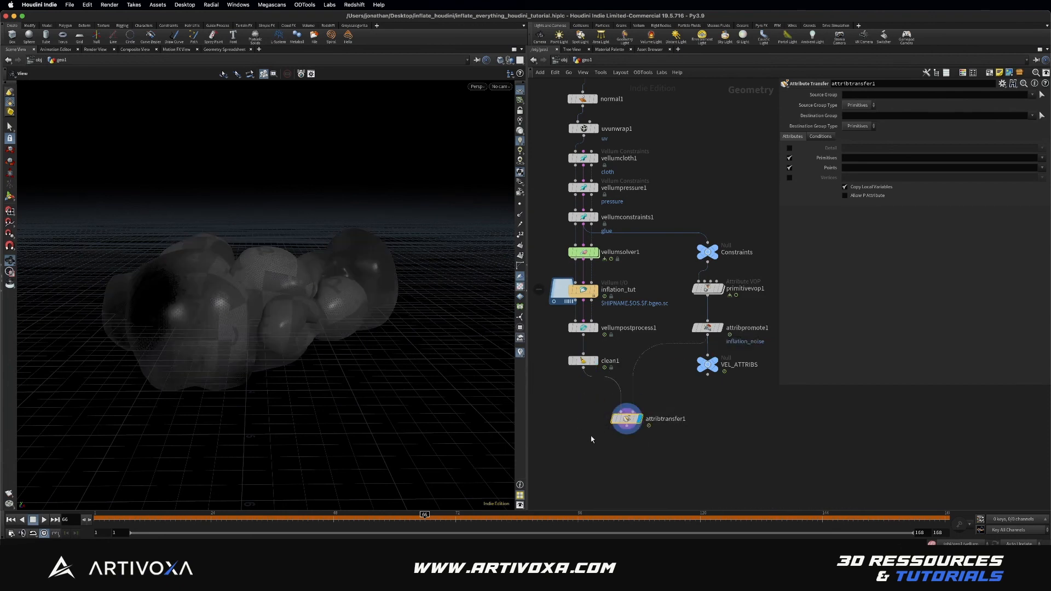
# Turn off primitive attribute transfer and limit the transferred point attributes to inflation_noise
pyautogui.click(789, 157)
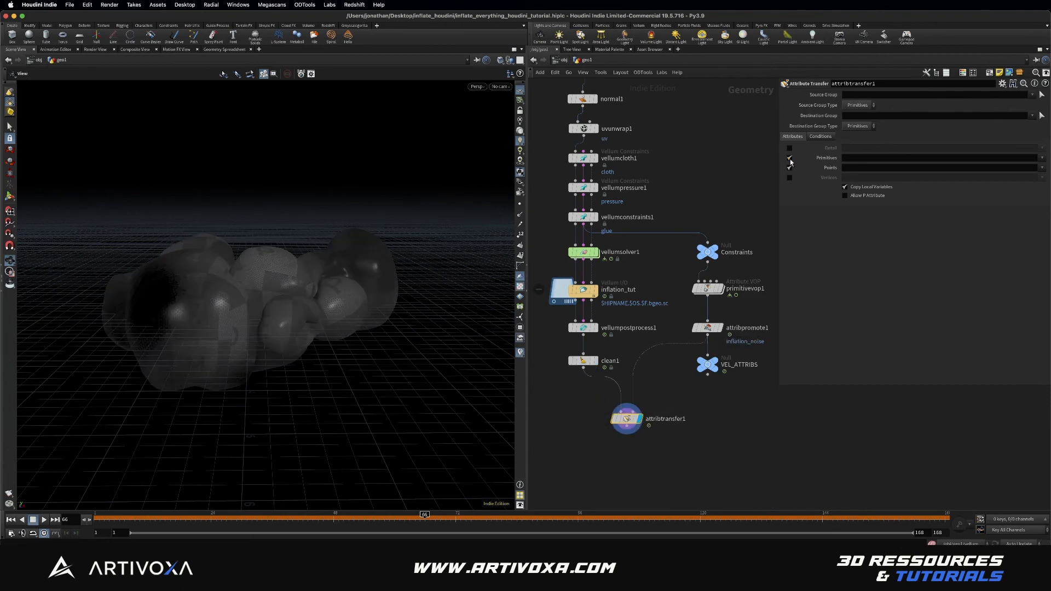
pyautogui.click(1039, 170)
pyautogui.click(1007, 186)
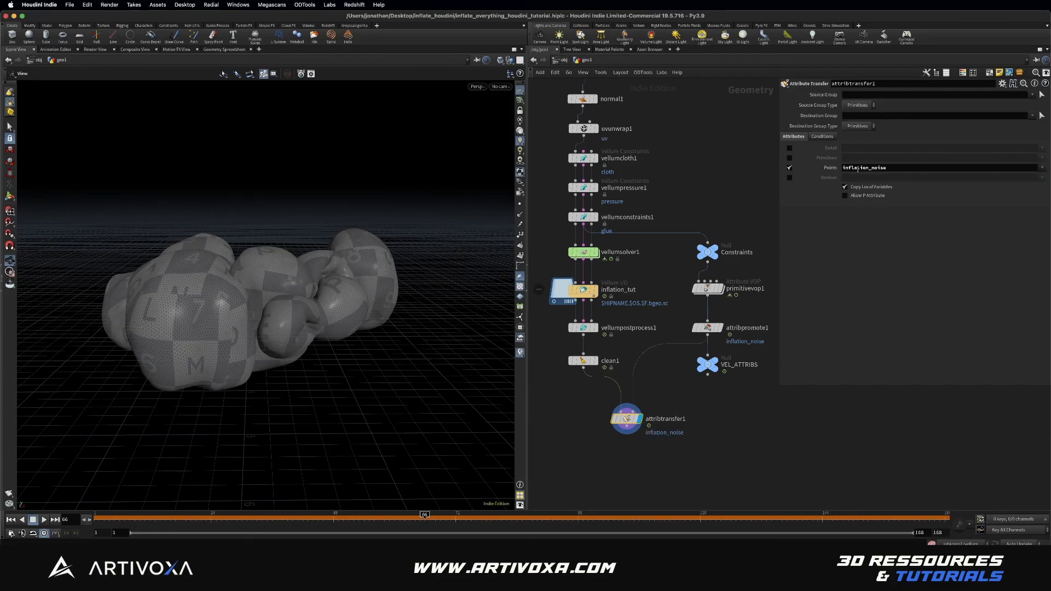
# Add a Color node wired below attribtransfer1 and display its result
pyautogui.moveTo(713, 436); pyautogui.dragTo(698, 379, button='middle')
pyautogui.click(612, 369)
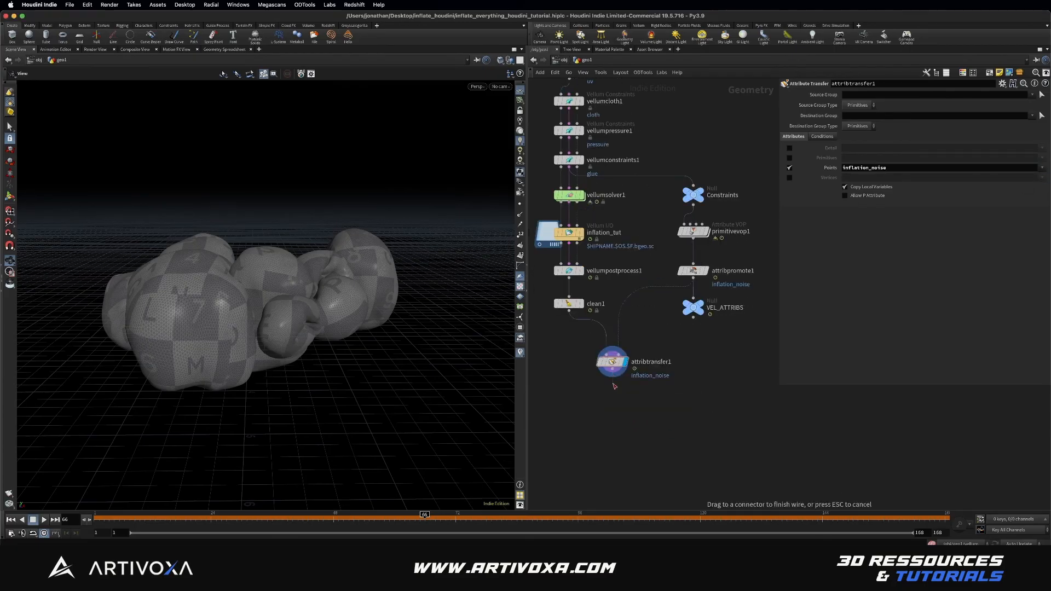
pyautogui.click(615, 386)
pyautogui.press('Tab')
pyautogui.write('null')
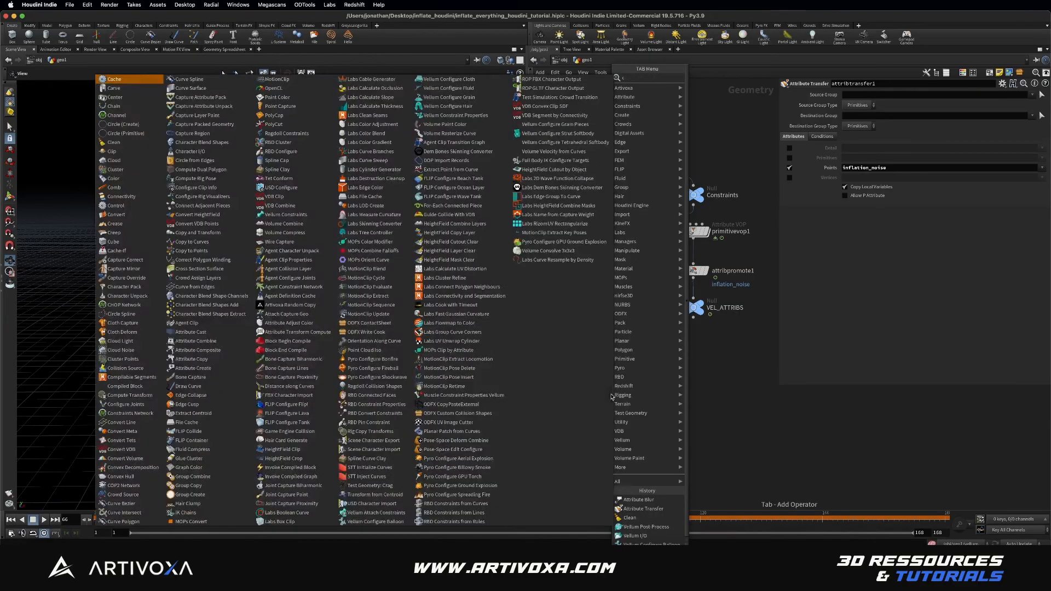
pyautogui.press('Return')
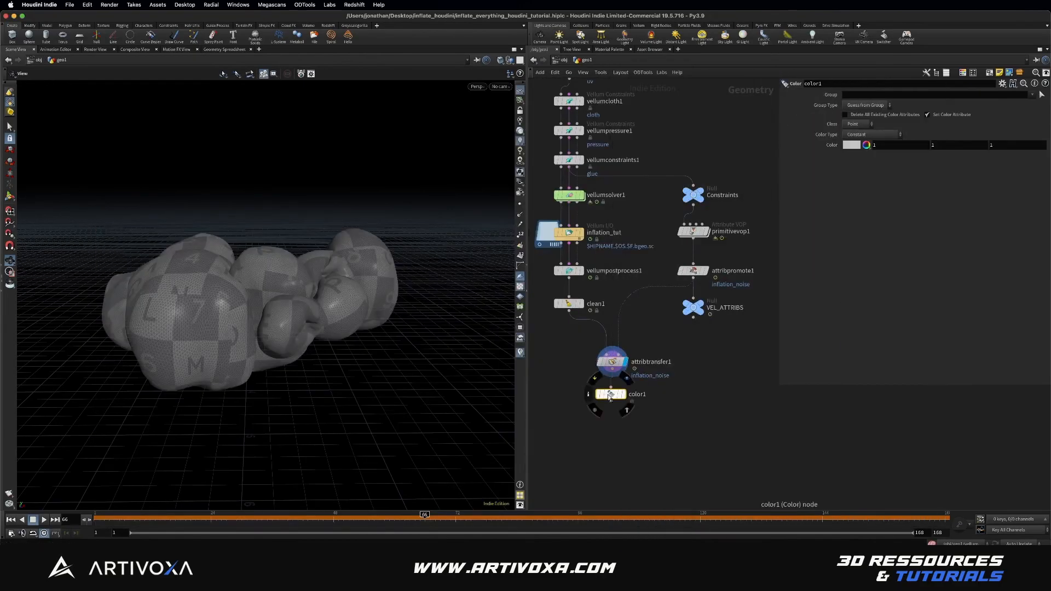
pyautogui.click(612, 424)
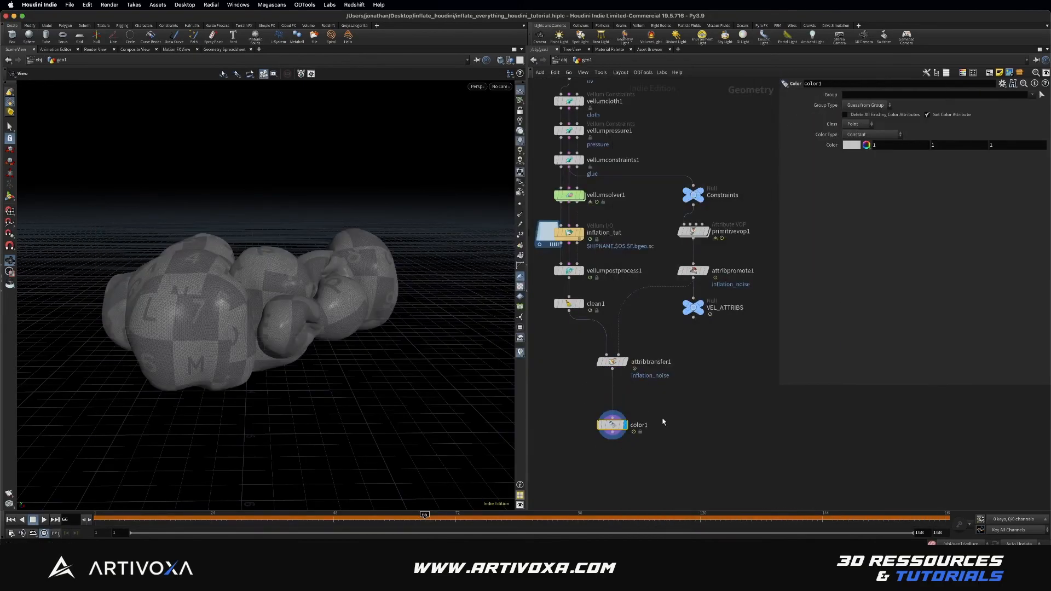
# Set the Color node to Ramp from Attribute, driven by inflation_noise, with the Inferno ramp preset
pyautogui.click(861, 134)
pyautogui.click(870, 169)
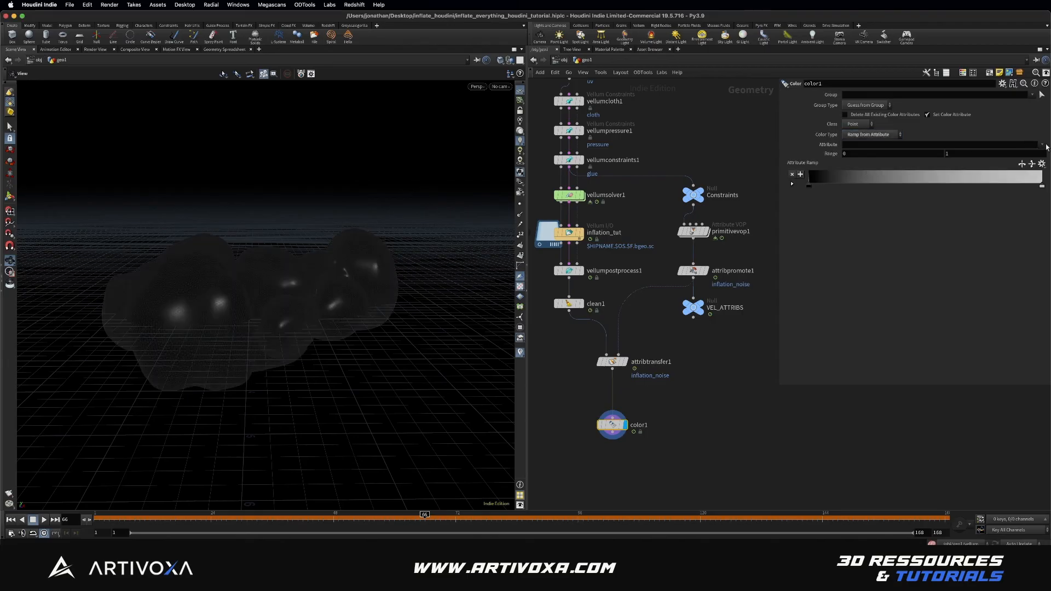
pyautogui.click(1043, 145)
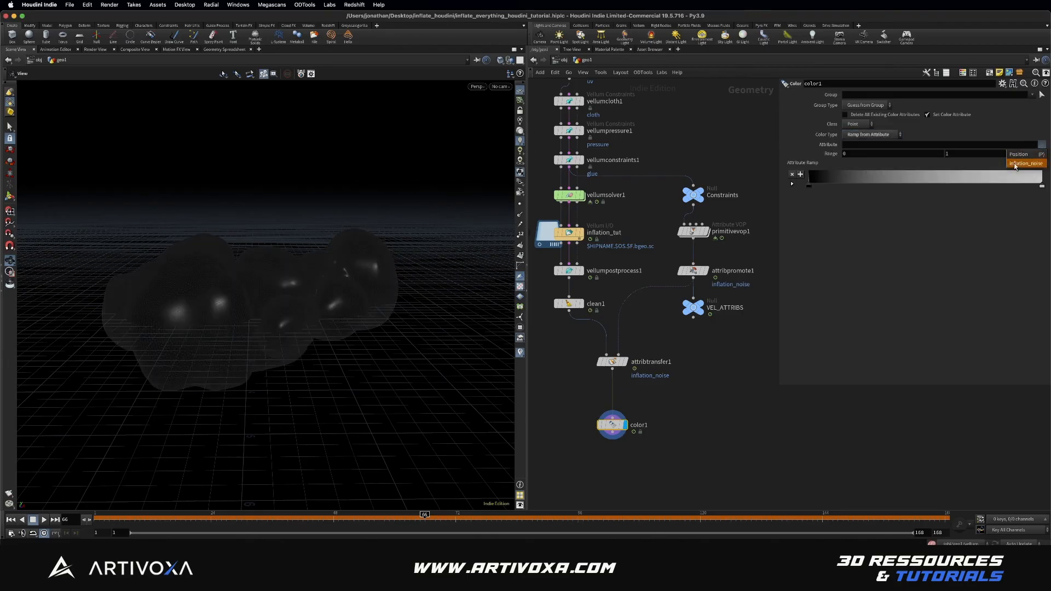
pyautogui.click(1014, 165)
pyautogui.click(1042, 164)
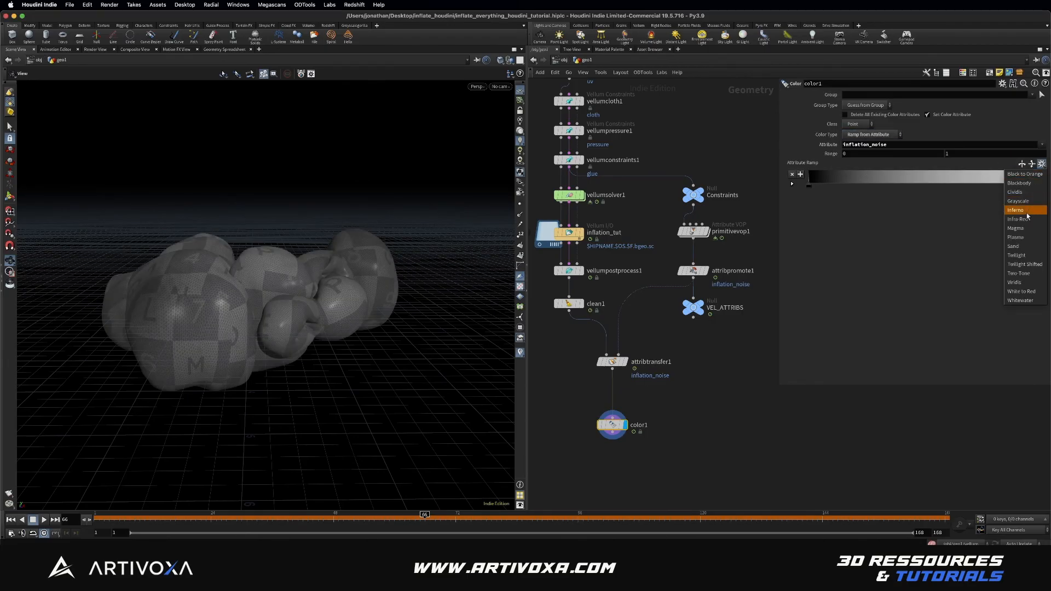
pyautogui.click(1025, 211)
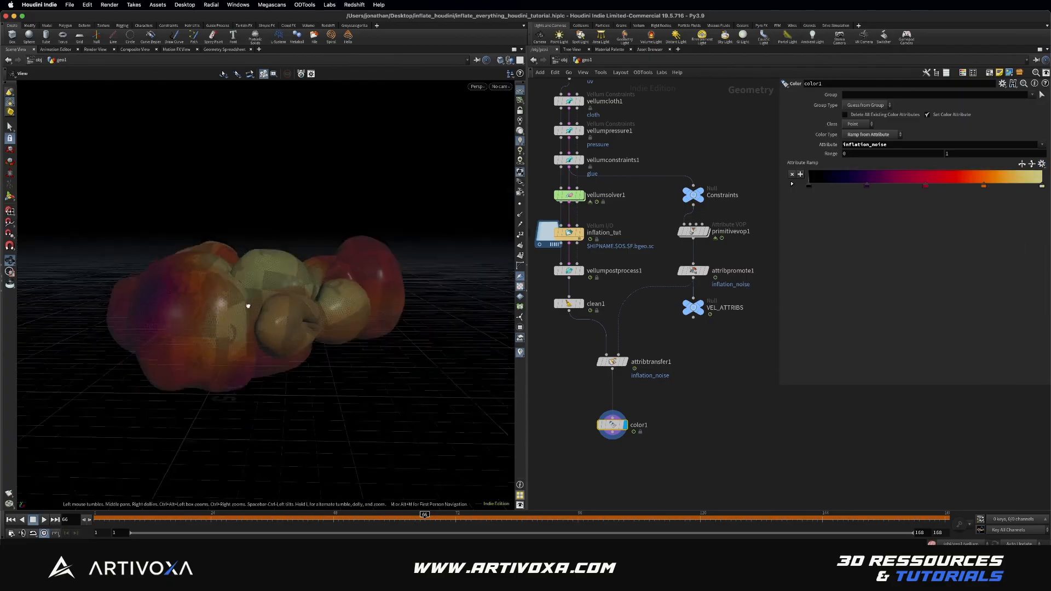
pyautogui.moveTo(248, 306); pyautogui.dragTo(169, 281)
# Insert an Attribute Blur node between attribtransfer1 and color1
pyautogui.press('Tab')
pyautogui.write('null')
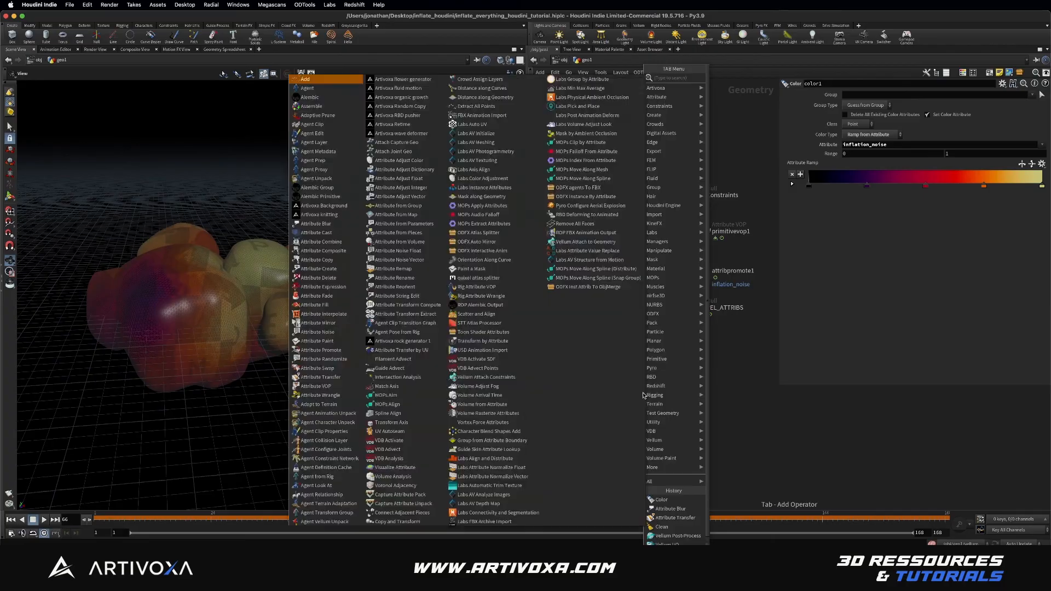
pyautogui.press('Return')
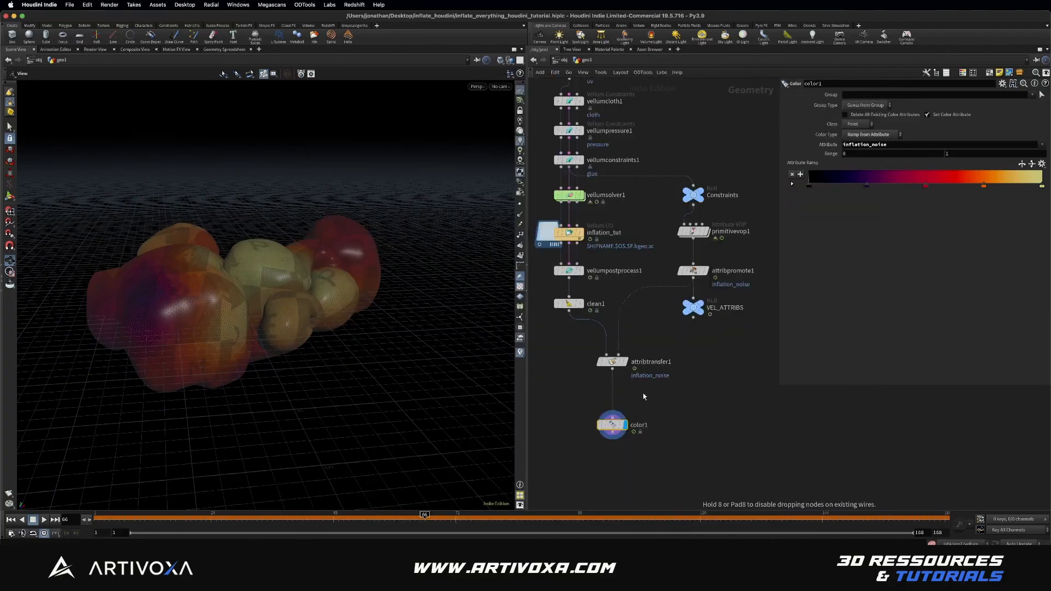
pyautogui.click(663, 400)
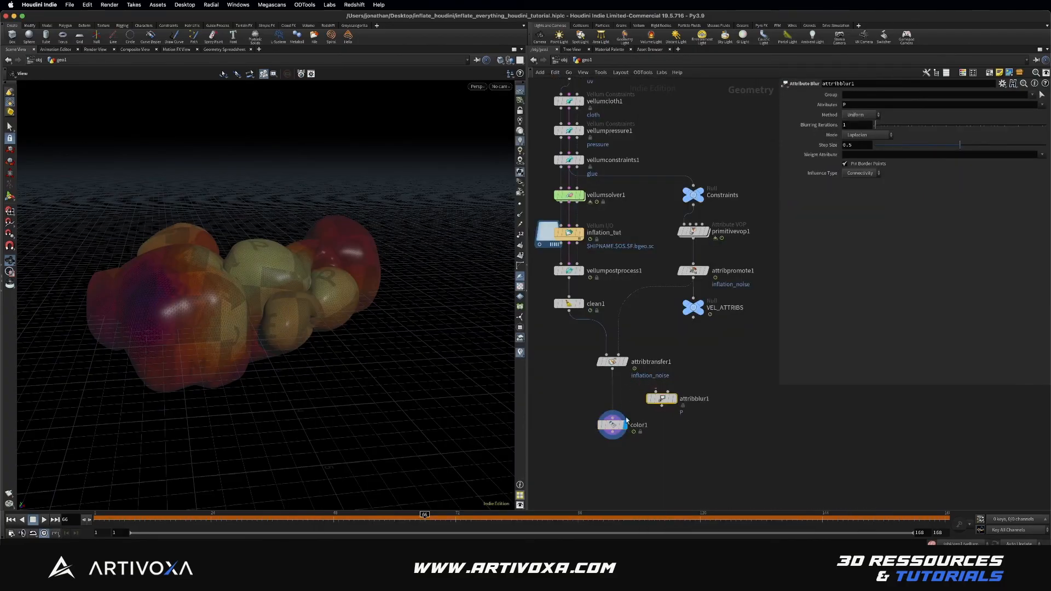
pyautogui.moveTo(662, 402); pyautogui.dragTo(612, 395)
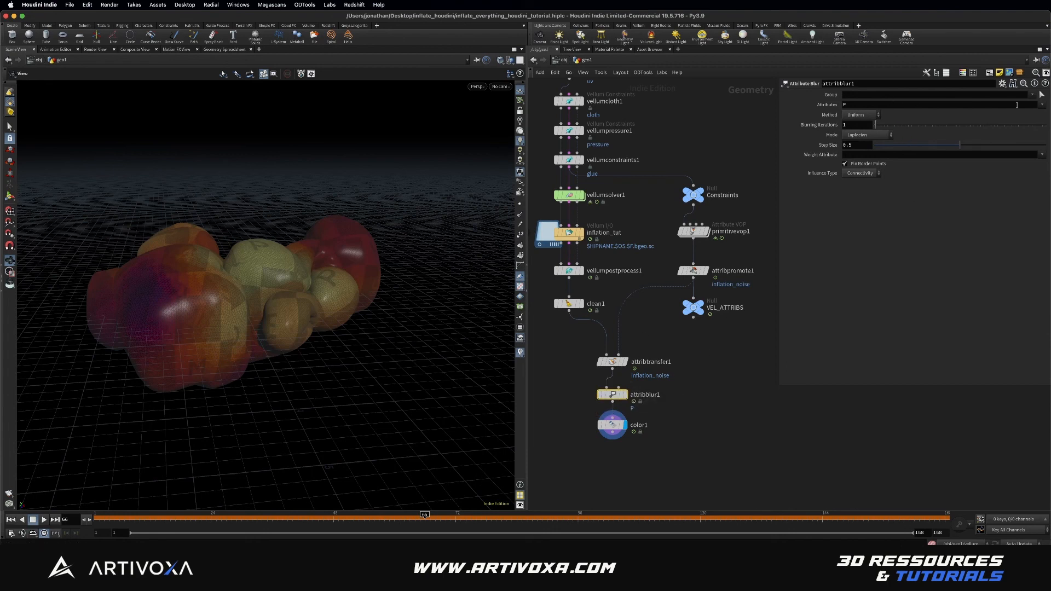
# Make the Attribute Blur node blur inflation_noise instead of P
pyautogui.click(1044, 108)
pyautogui.click(1019, 114)
pyautogui.press('BackSpace')
pyautogui.press('Return')
# Turn off border point pinning on the blur, set its influence type to Proximity and its blurring iterations to 15
pyautogui.click(844, 164)
pyautogui.click(861, 173)
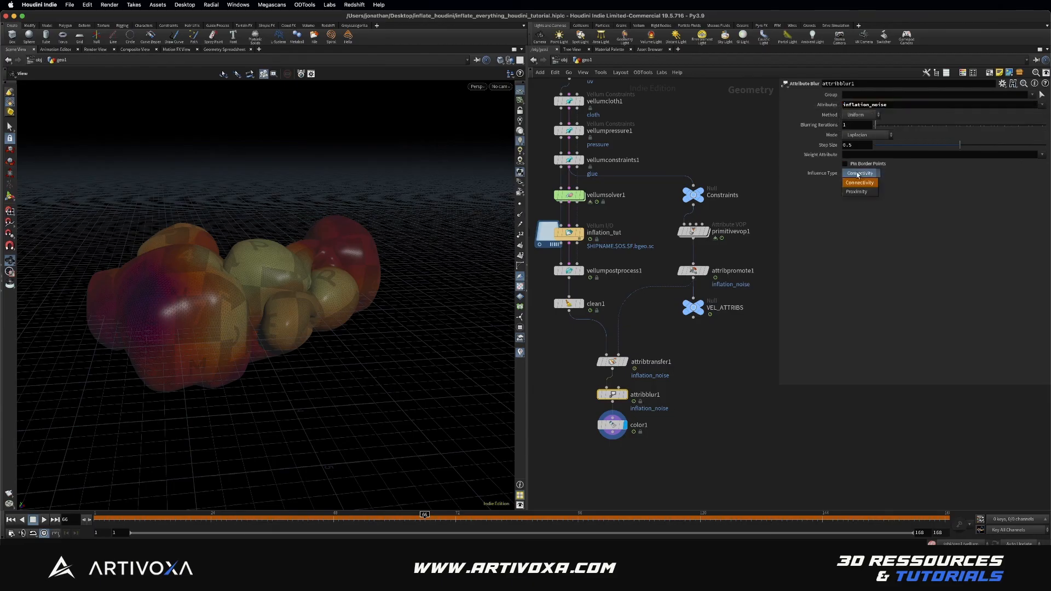
pyautogui.click(860, 182)
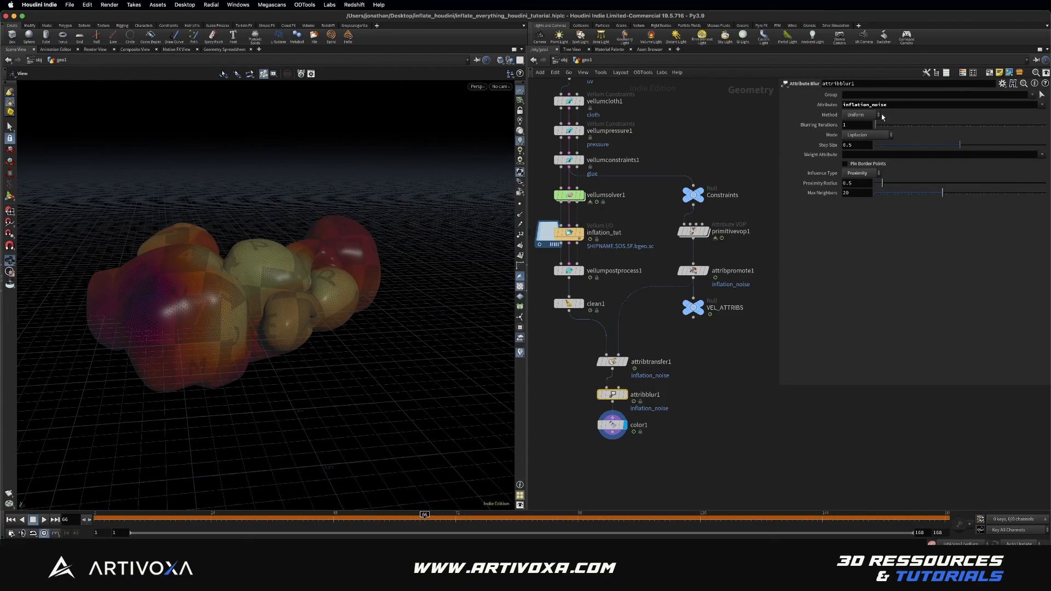
pyautogui.moveTo(875, 125); pyautogui.dragTo(832, 128)
pyautogui.write('15')
pyautogui.press('Return')
# Add and display a Null node below color1, name it RNDR, and scrub the timeline to frame 67
pyautogui.moveTo(658, 450); pyautogui.dragTo(657, 395, button='middle')
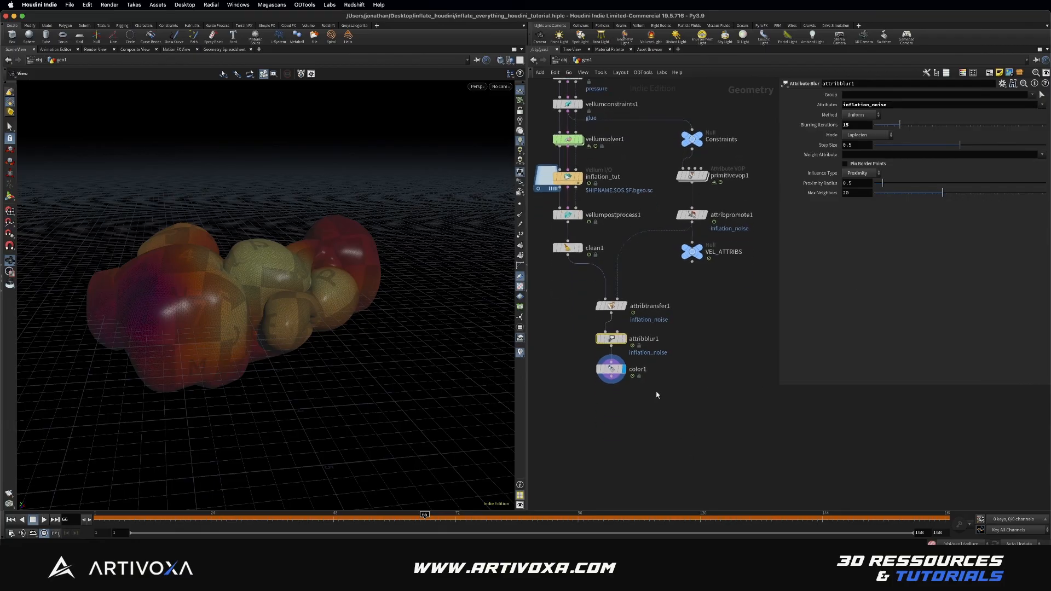
pyautogui.press('Tab')
pyautogui.press('Escape')
pyautogui.click(611, 392)
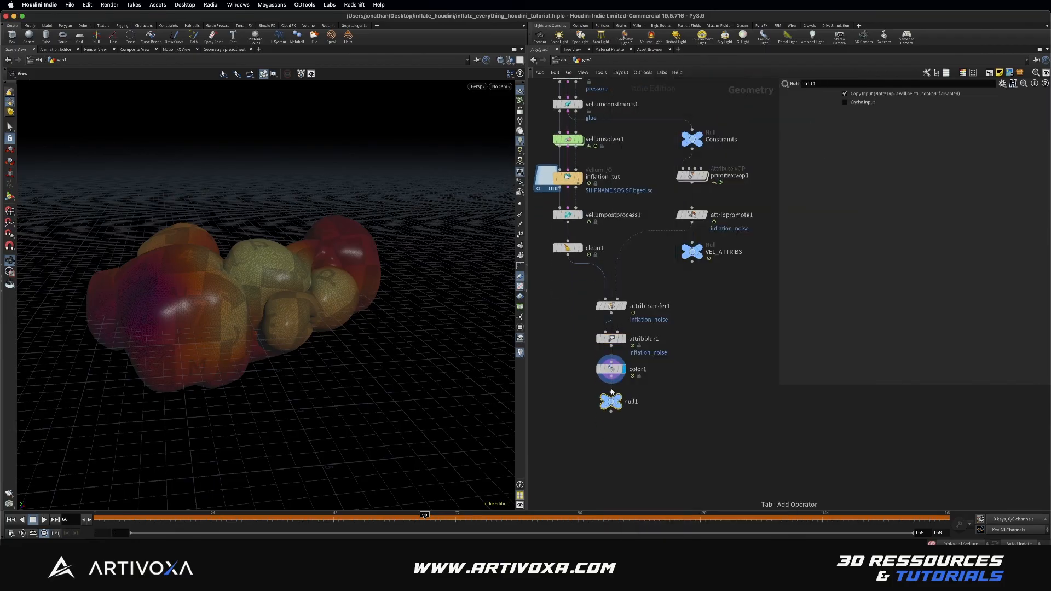
pyautogui.doubleClick(632, 405)
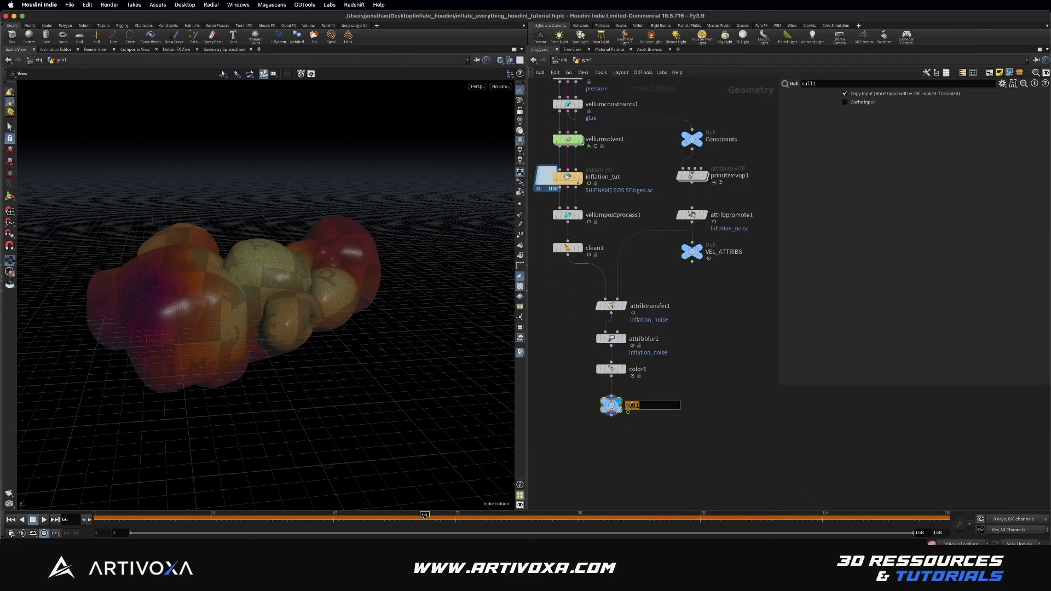
pyautogui.write('RNDR')
pyautogui.press('Return')
pyautogui.moveTo(405, 518); pyautogui.dragTo(431, 515)
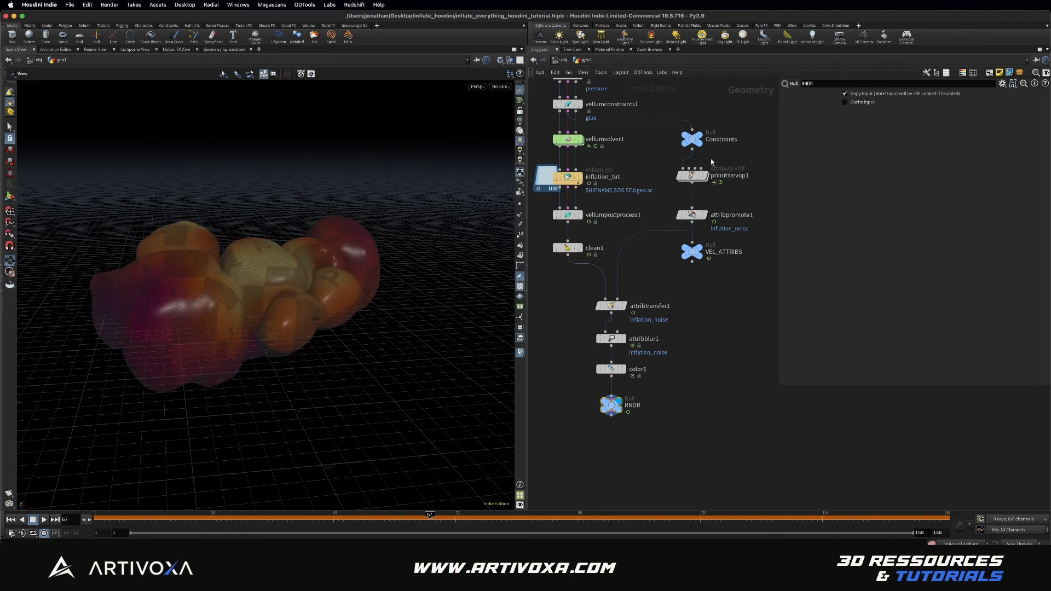